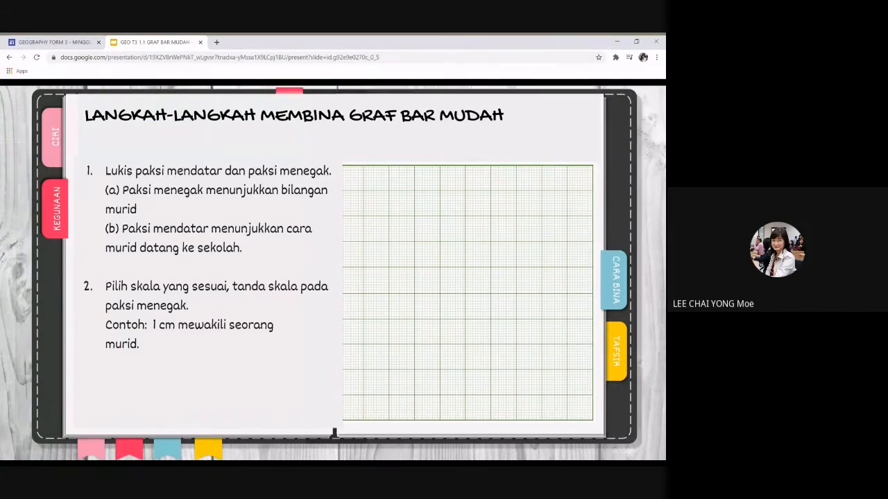
# Step: Reveal the graph's axes, 0–12 scale and axis titles, then advance to the step 3 slide
pyautogui.press('Right')
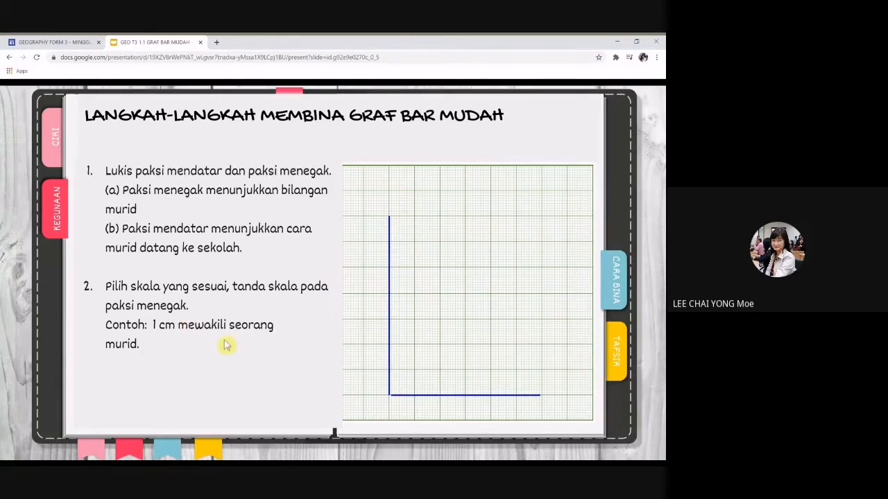
pyautogui.press('Right')
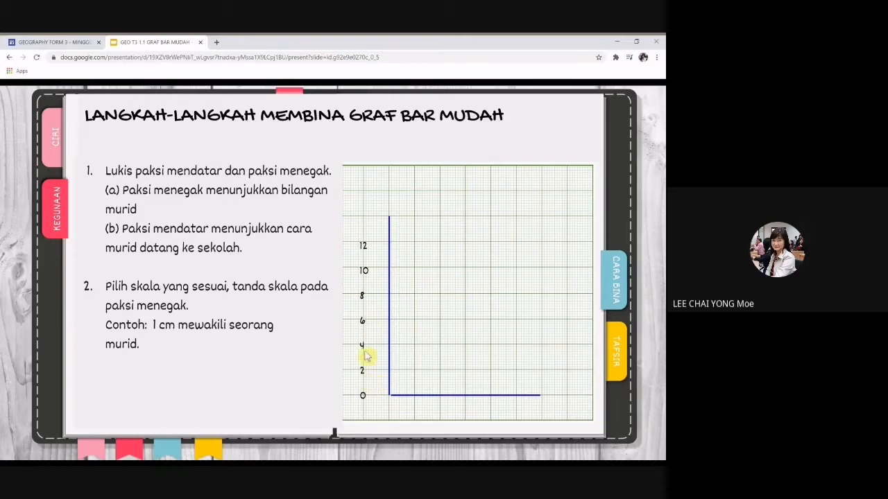
pyautogui.click(362, 269)
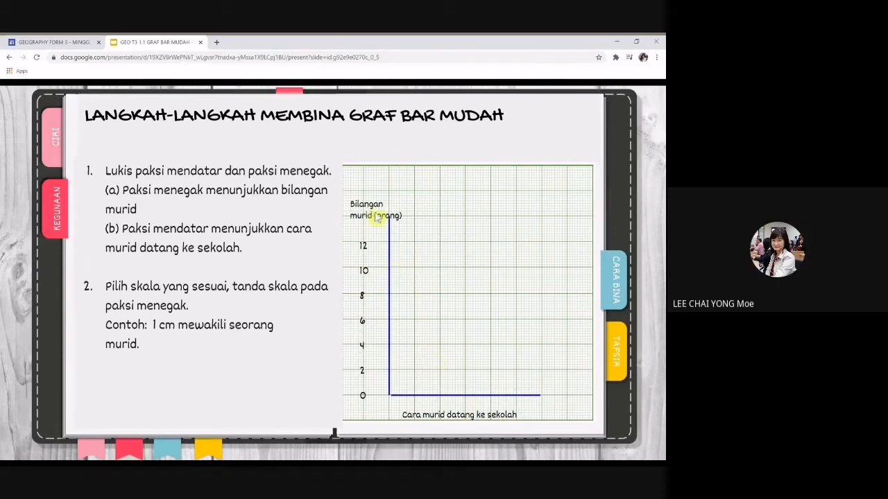
pyautogui.click(485, 419)
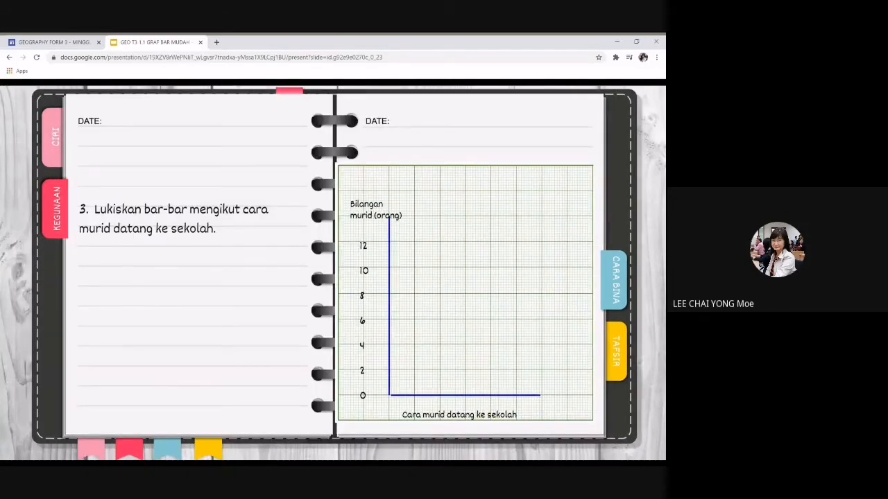
# Step: Reveal the four outlined bars one by one, with heights 7, 4, 12 and 5
pyautogui.press('Right')
pyautogui.press('Right')
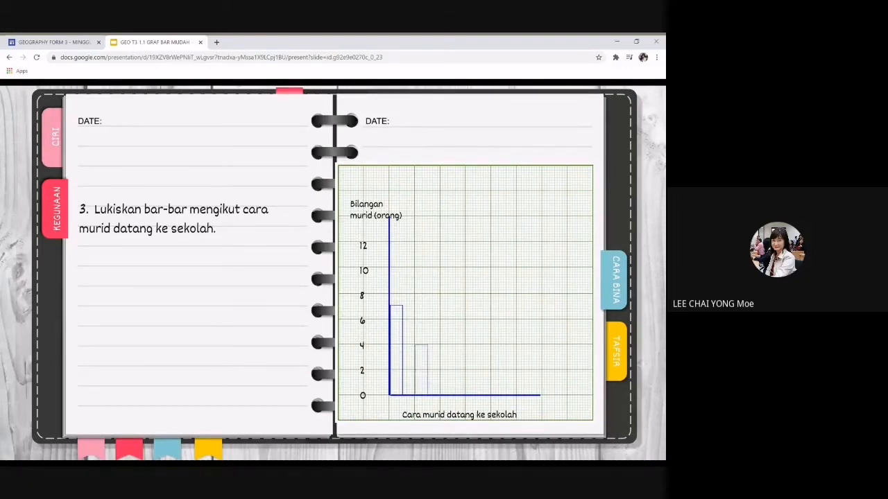
pyautogui.press('Right')
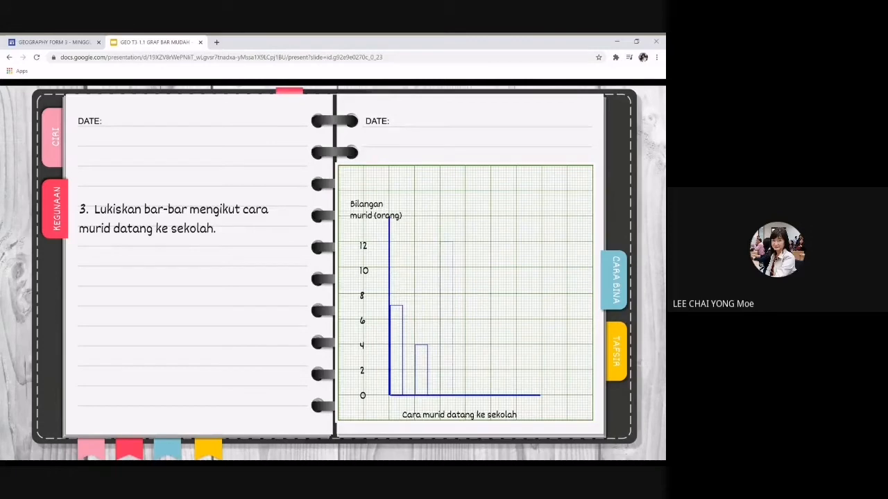
pyautogui.press('Right')
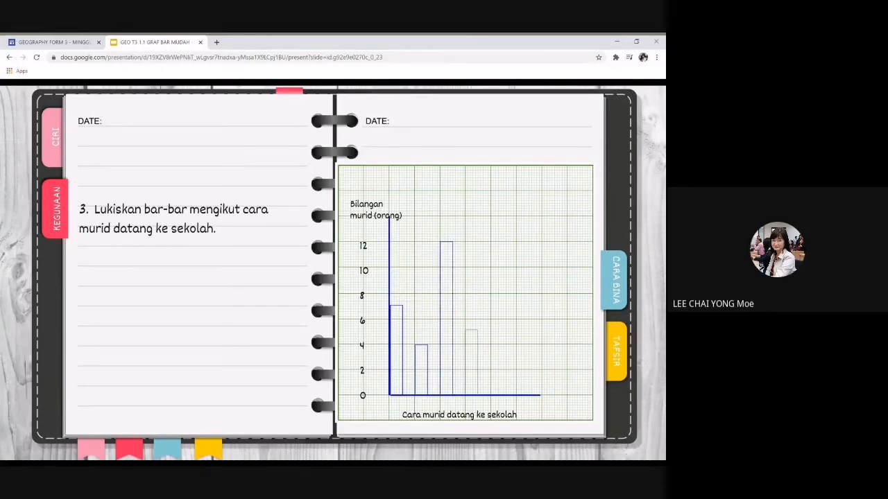
pyautogui.press('Right')
pyautogui.press('Right')
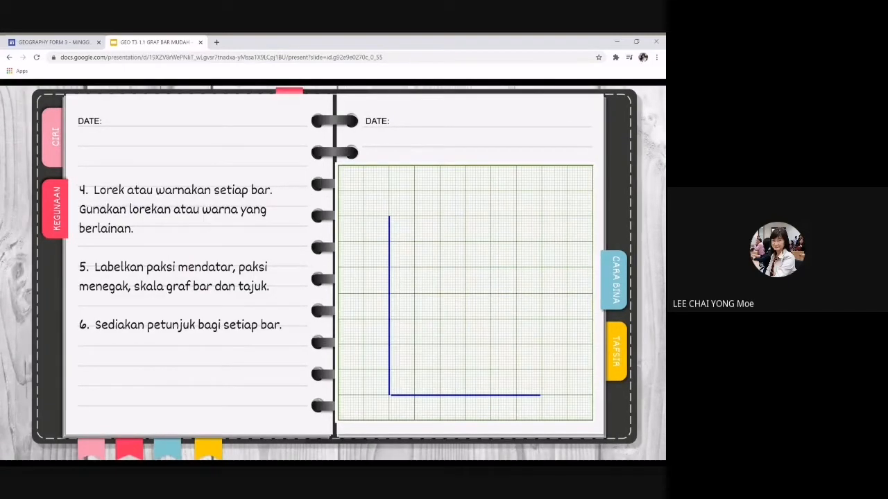
# Step: Reveal the black, red and green coloured bars, then move on to the next slide
pyautogui.press('Right')
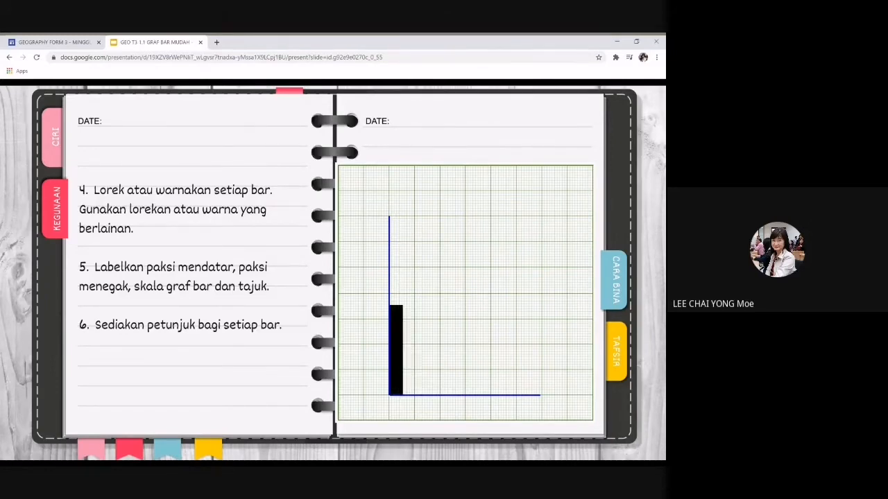
pyautogui.press('Right')
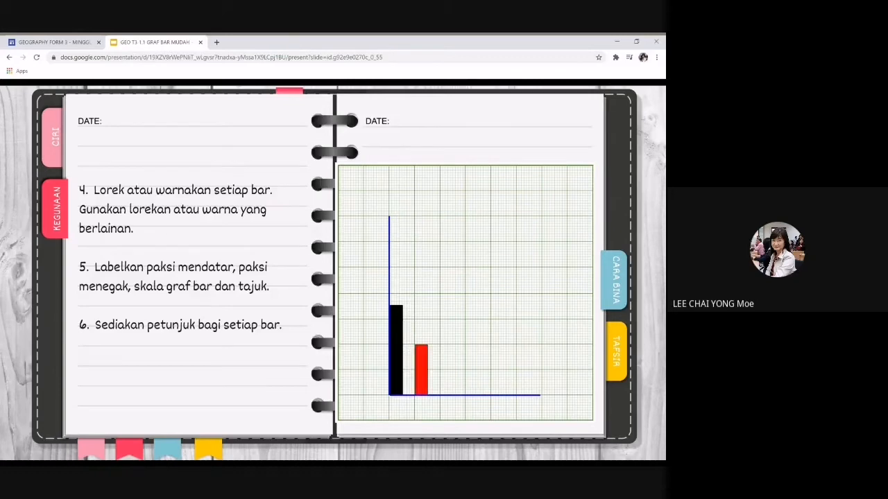
pyautogui.press('Right')
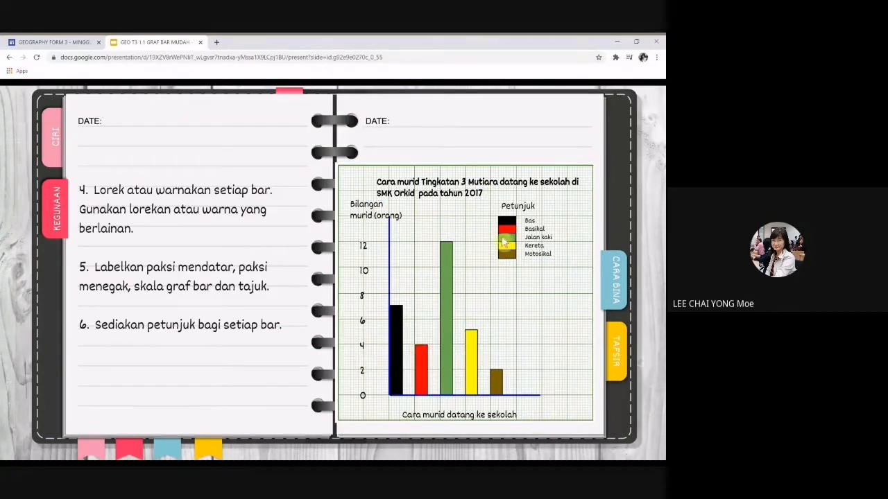
pyautogui.click(583, 329)
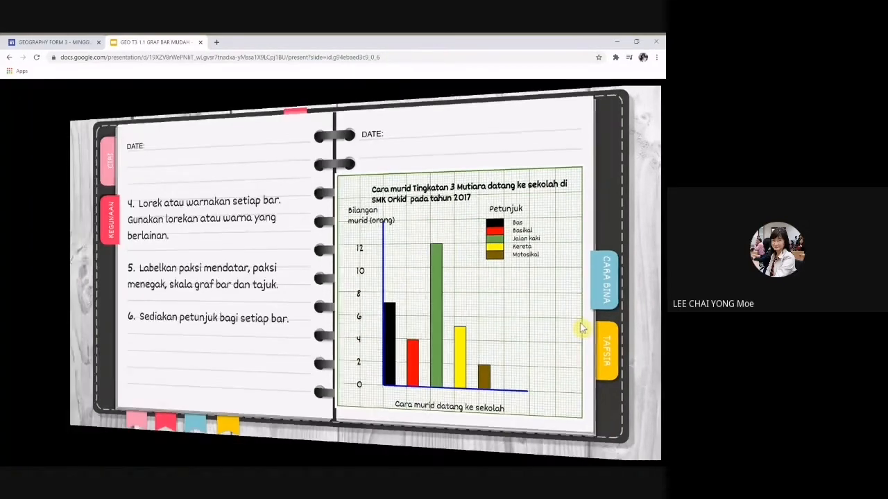
# Step: Go to the Mentafsir graf bar mudah slide, show its four paragraph guidelines, then continue to the worked example
pyautogui.click(582, 328)
pyautogui.click(583, 328)
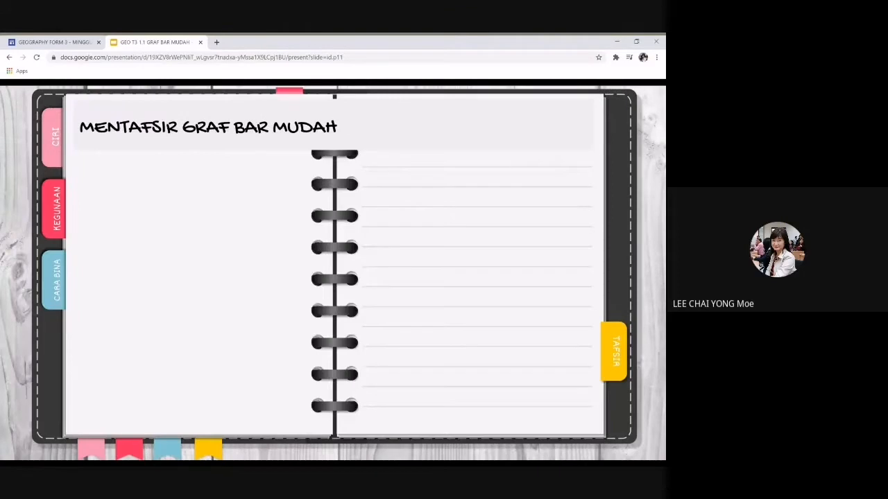
pyautogui.press('Right')
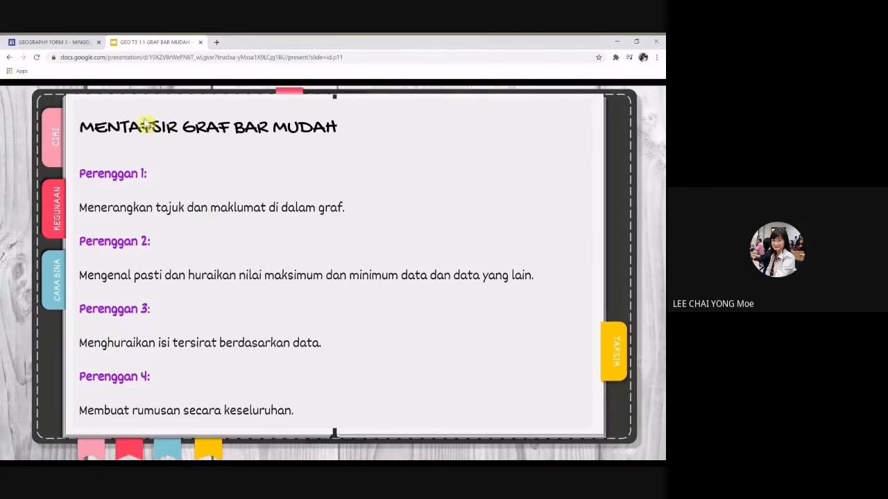
pyautogui.click(190, 212)
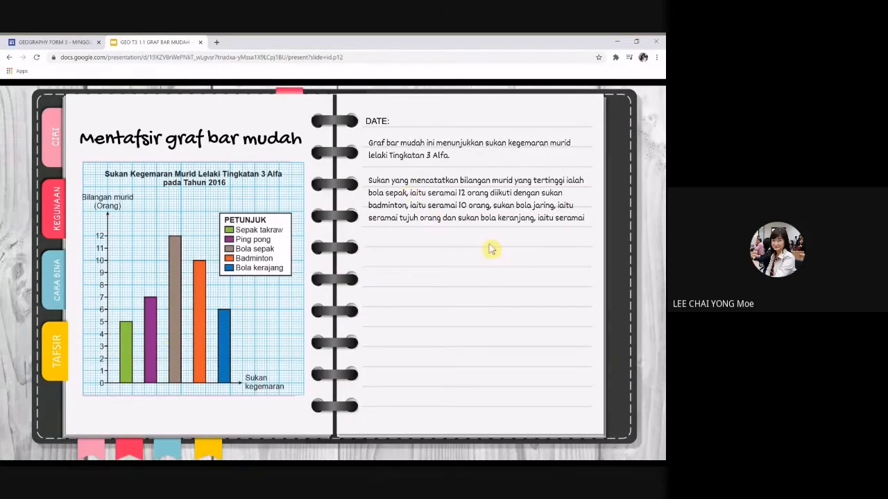
# Step: Reveal the sepak takraw sentence and the paragraph on why pupils choose bola sepak
pyautogui.press('Right')
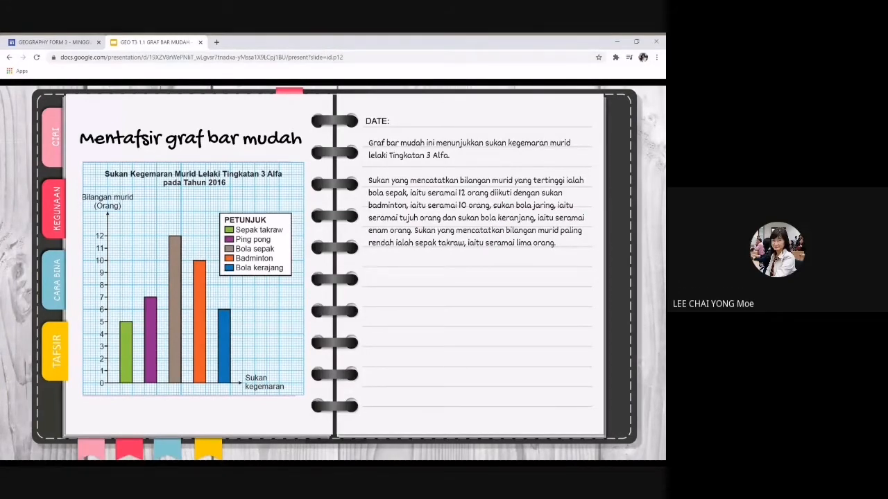
pyautogui.press('Right')
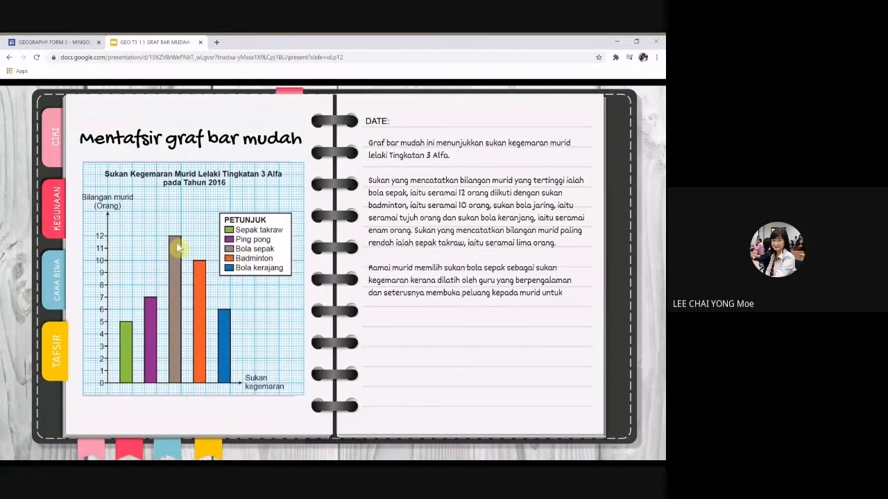
pyautogui.scroll(5, 461, 355)
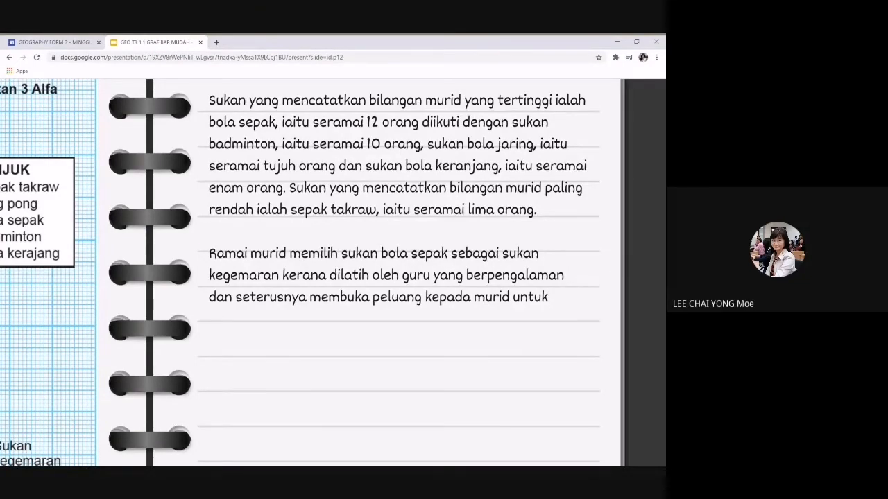
# Step: Scroll around the slide to read the final paragraph explaining sepak takraw is less liked
pyautogui.scroll(-1, 333, 271)
pyautogui.scroll(1, 333, 272)
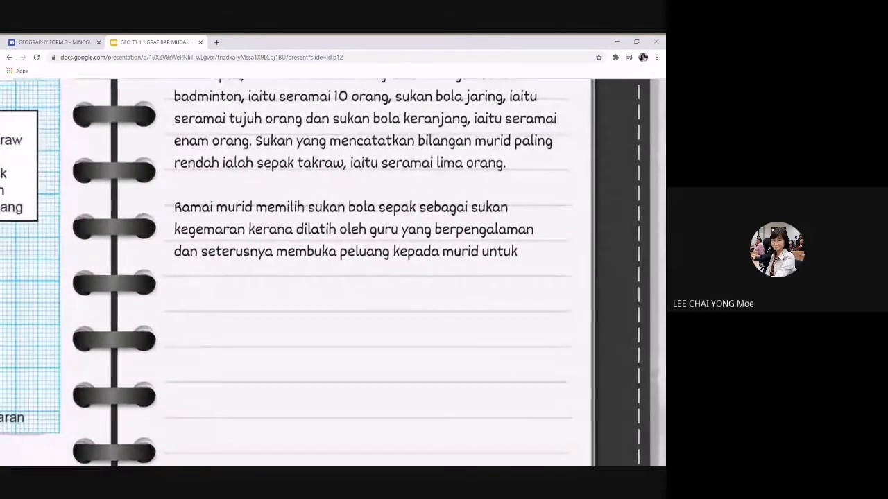
pyautogui.scroll(1, 510, 263)
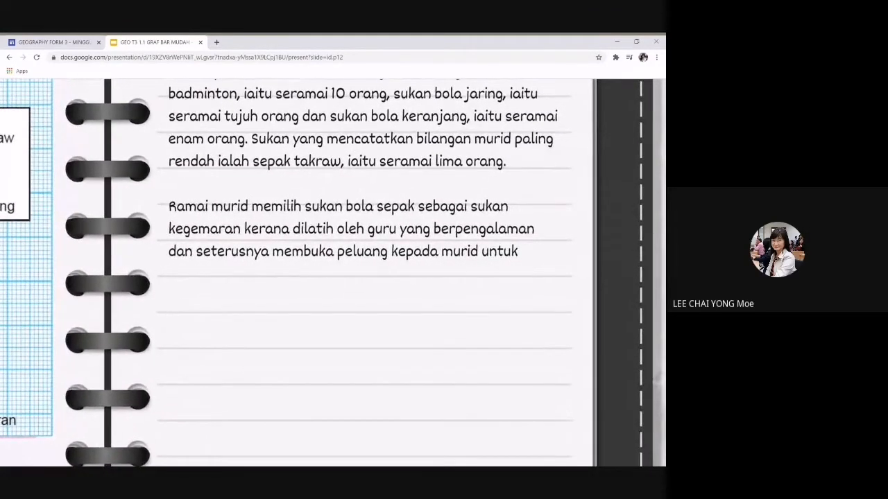
pyautogui.scroll(-1, 546, 264)
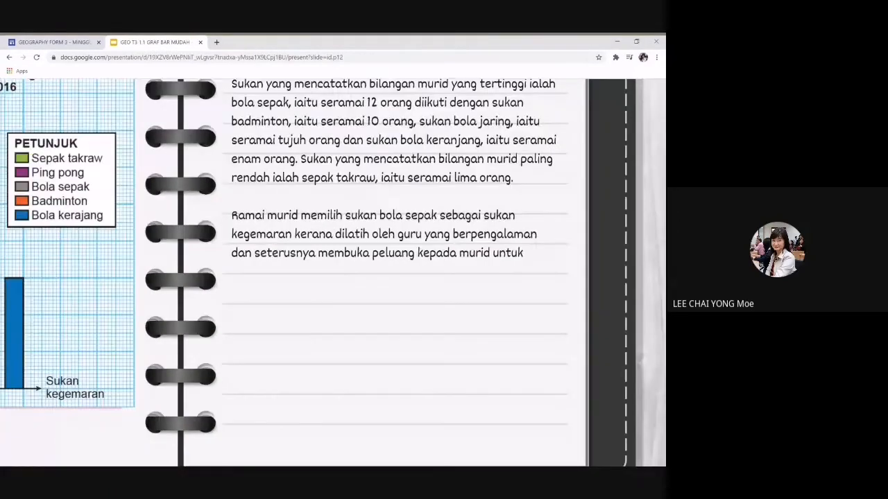
pyautogui.scroll(-3, 547, 264)
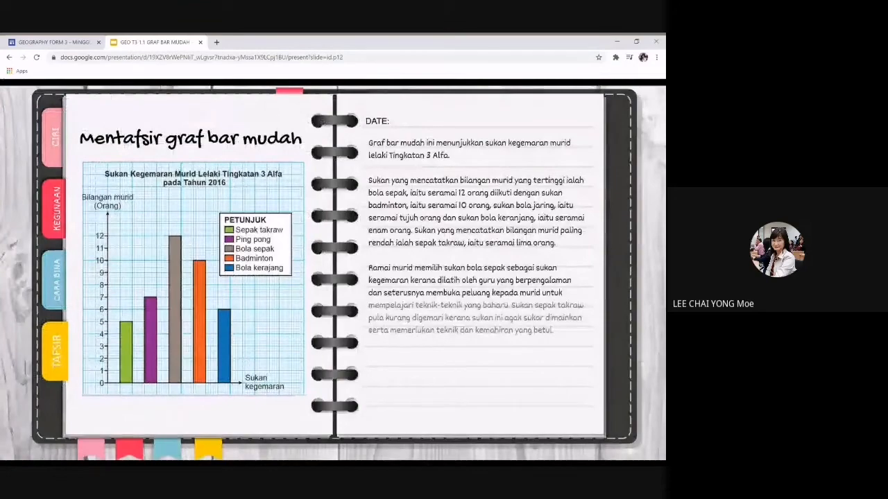
pyautogui.scroll(3, 568, 332)
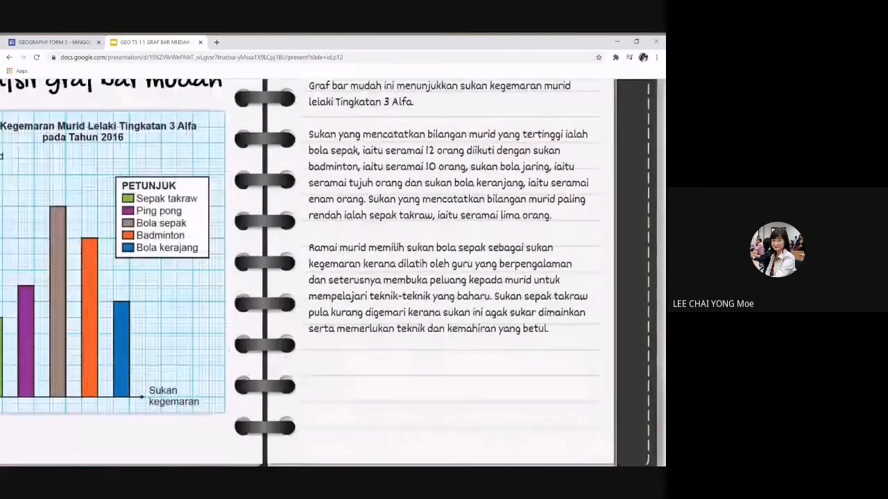
pyautogui.scroll(1, 555, 331)
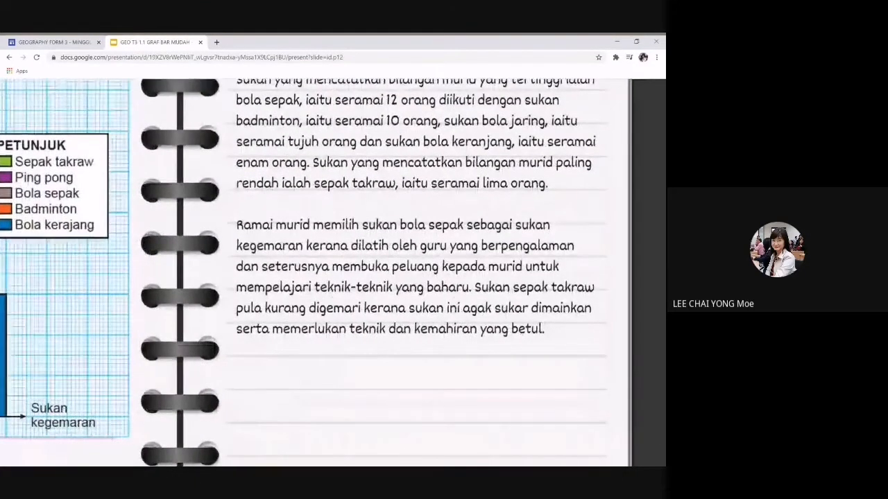
pyautogui.scroll(2, 557, 366)
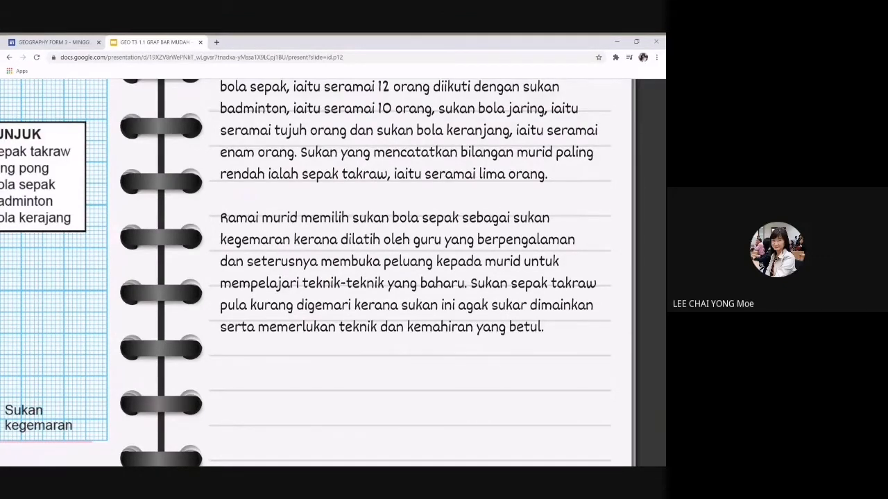
pyautogui.scroll(-5, 332, 271)
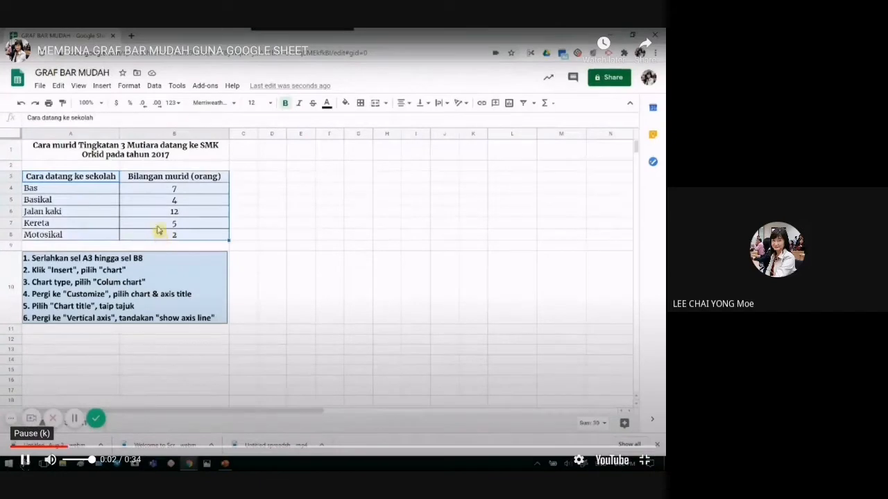
# Step: Pause and resume the tutorial repeatedly, stopping on the chart type choices
pyautogui.click(25, 460)
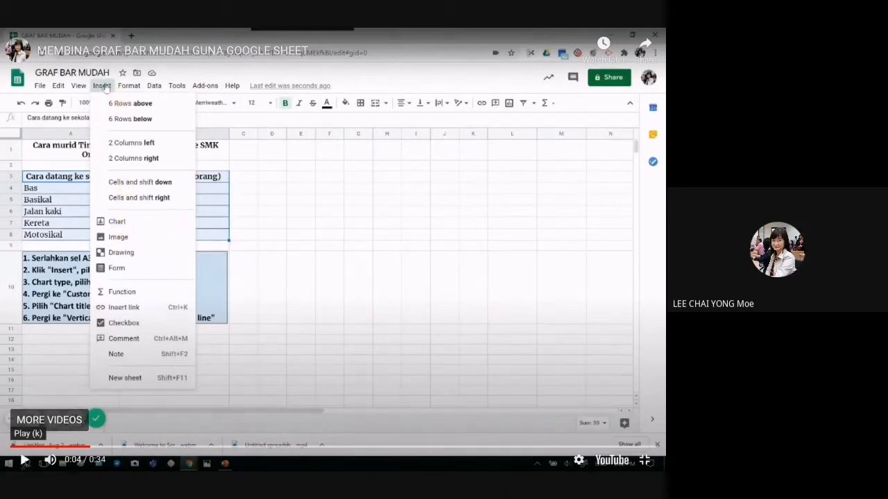
pyautogui.click(24, 460)
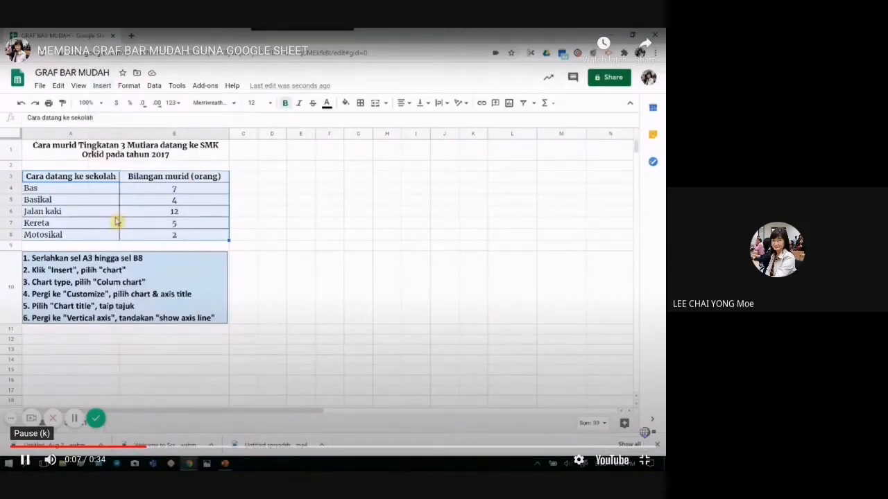
pyautogui.click(24, 461)
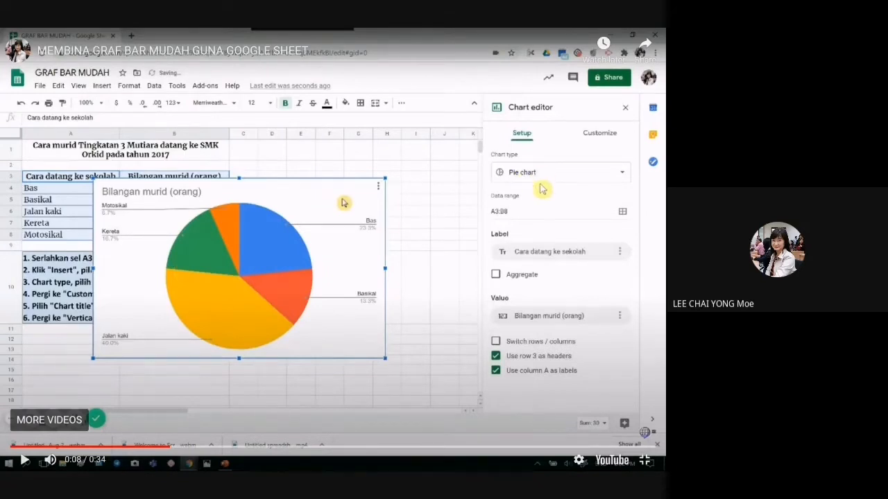
pyautogui.click(24, 460)
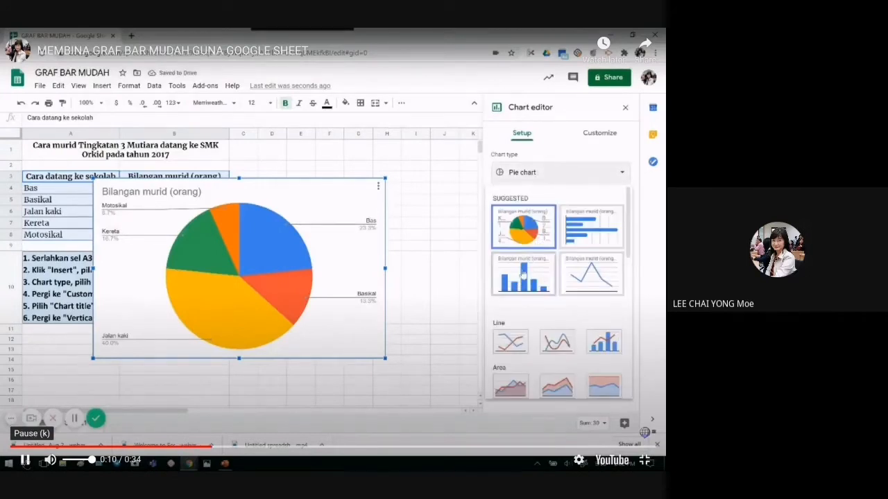
pyautogui.click(24, 461)
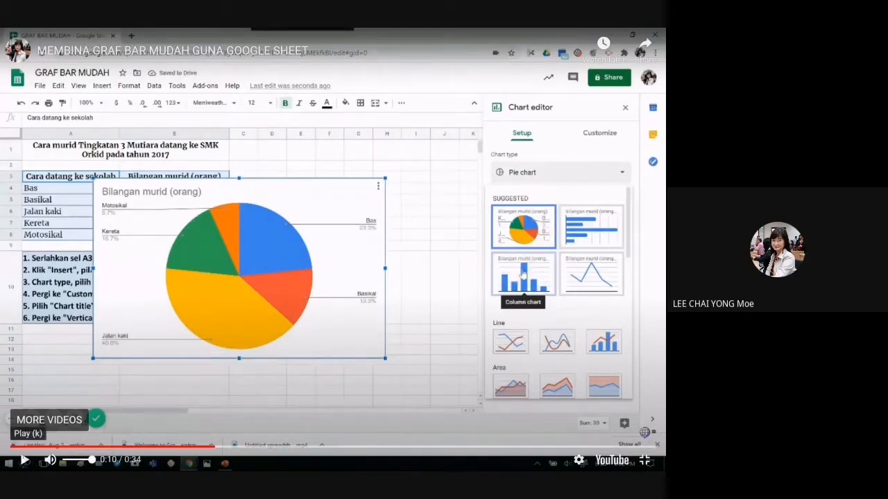
pyautogui.click(24, 461)
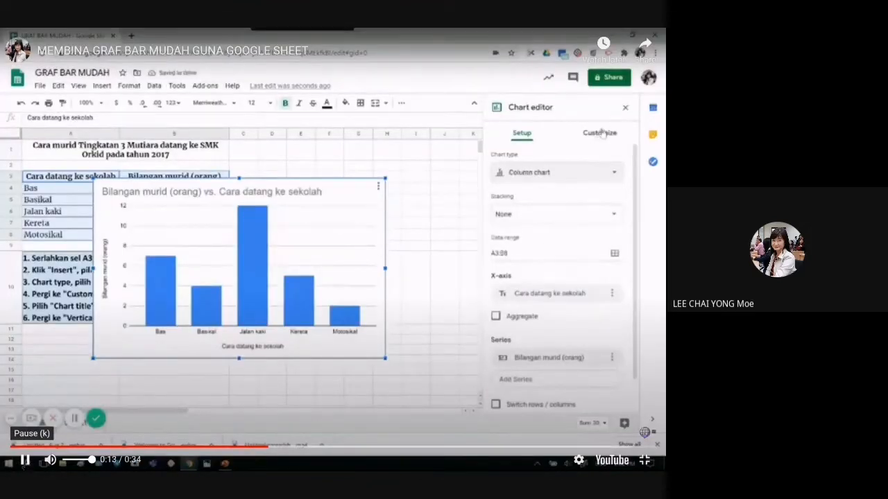
# Step: Pause the tutorial at the column chart, title change, vertical axis settings and show axis line option
pyautogui.click(24, 460)
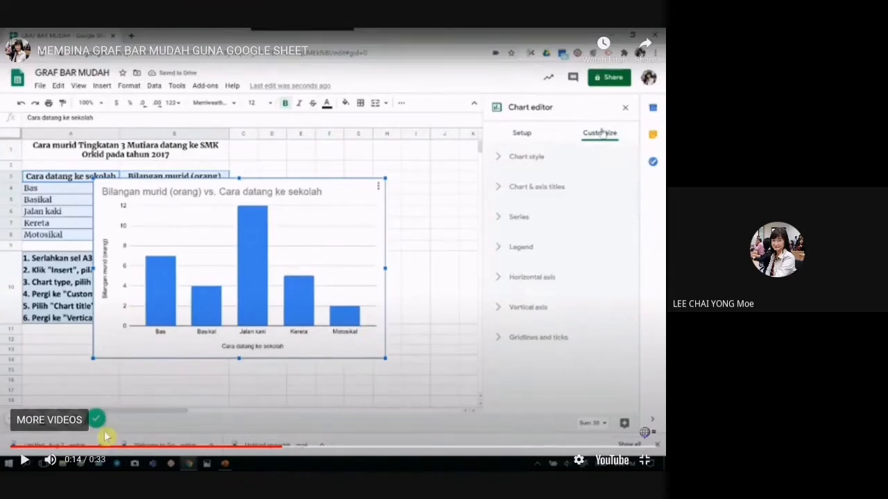
pyautogui.click(25, 461)
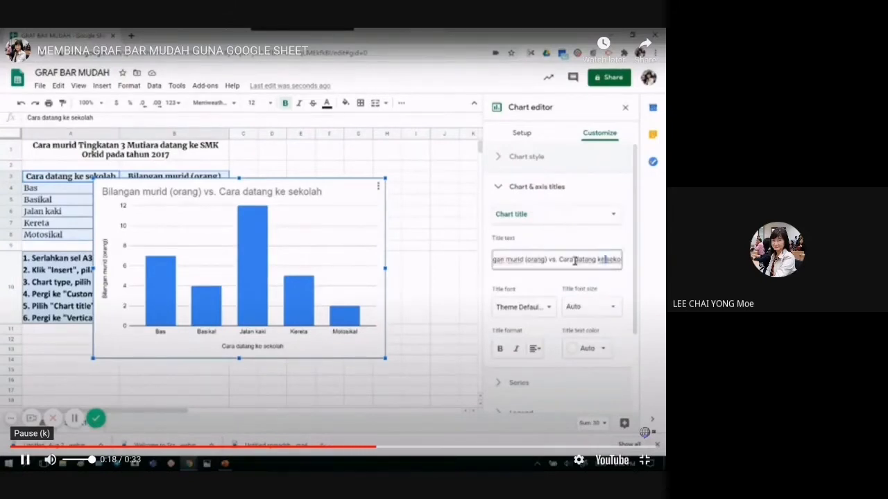
pyautogui.click(25, 461)
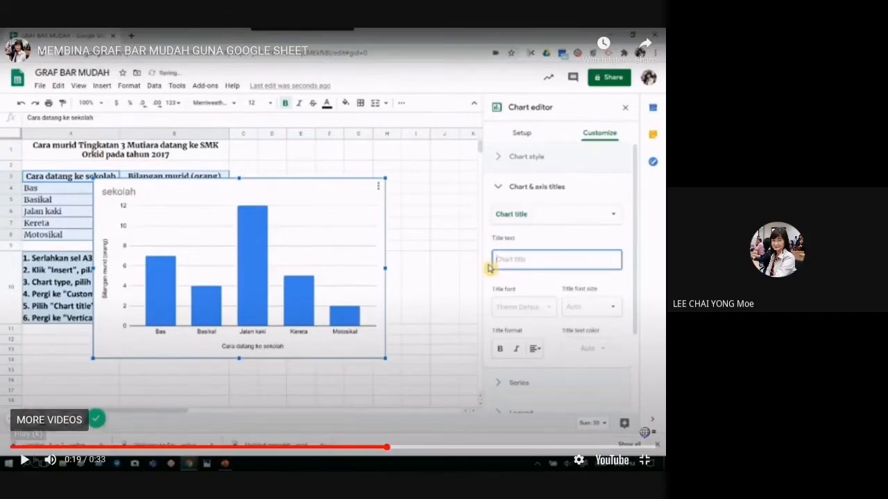
pyautogui.click(24, 460)
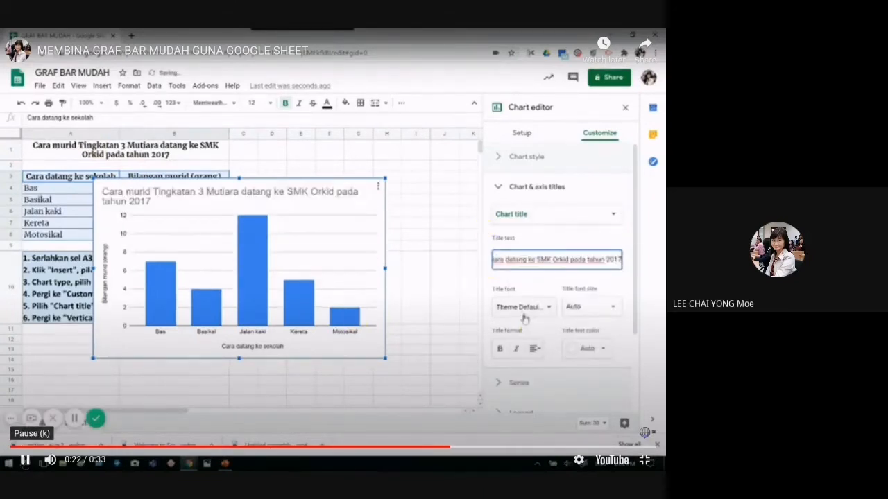
pyautogui.click(24, 460)
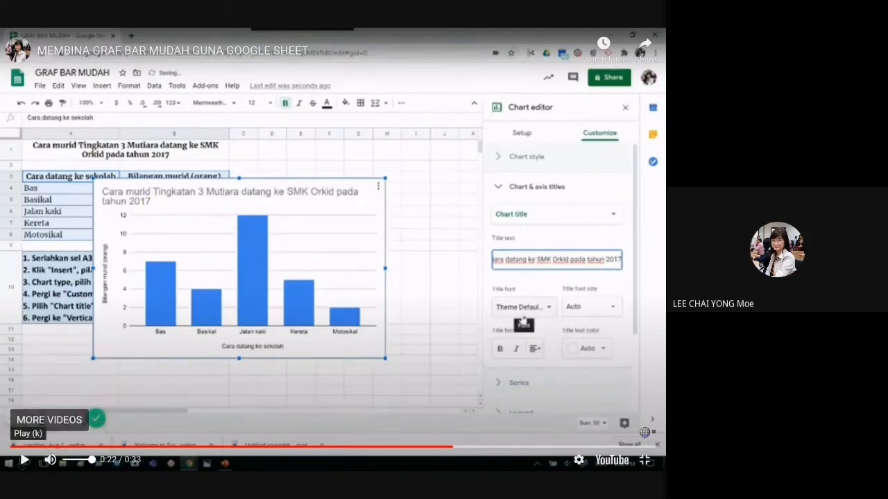
pyautogui.click(24, 459)
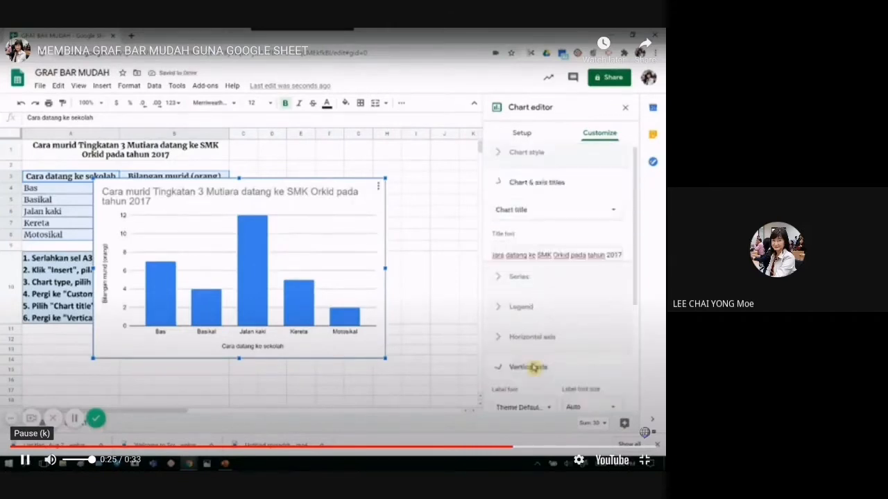
pyautogui.click(24, 460)
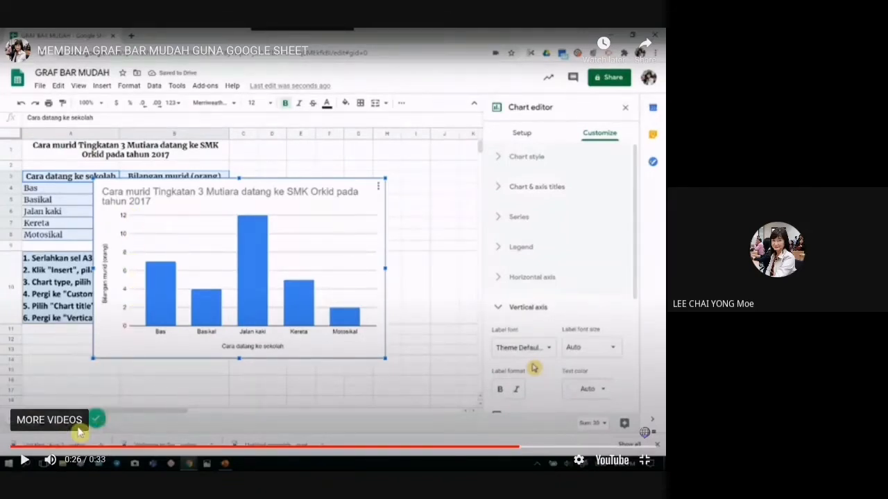
pyautogui.click(24, 461)
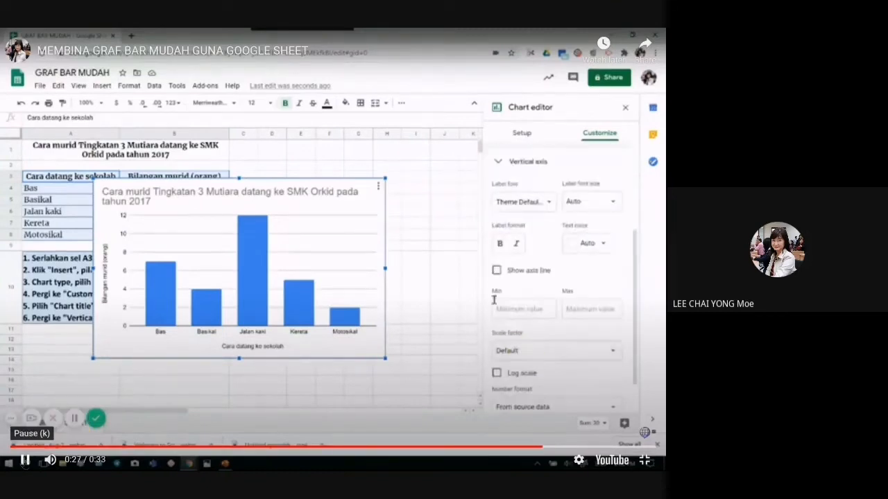
pyautogui.click(24, 460)
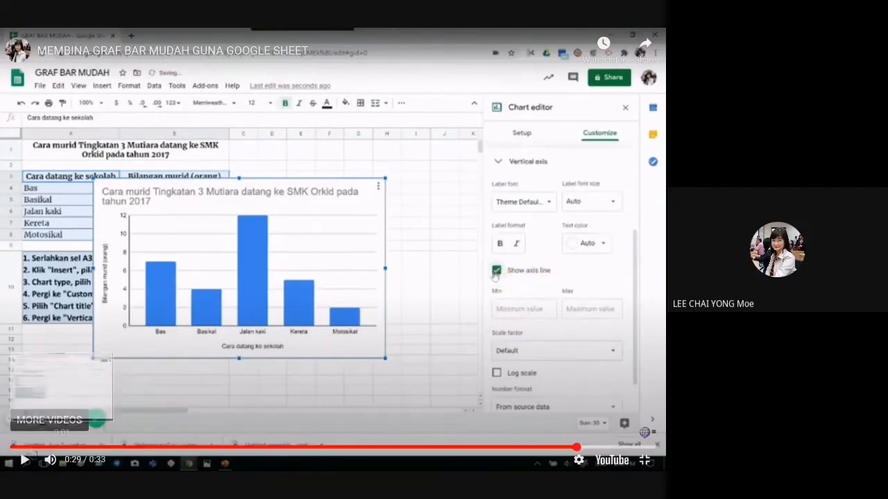
pyautogui.click(24, 461)
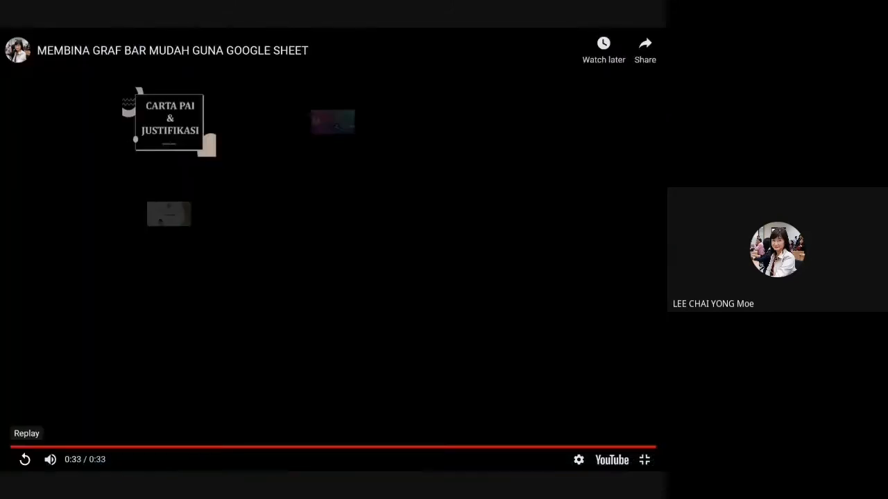
# Step: Replay the tutorial, pause it, and seek to the finished chart at 0:32
pyautogui.click(25, 459)
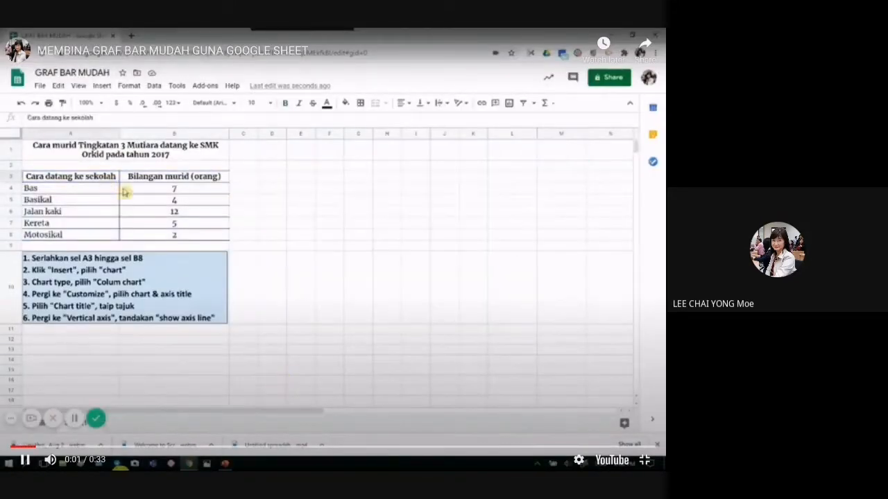
pyautogui.click(24, 461)
pyautogui.moveTo(54, 447); pyautogui.dragTo(646, 447)
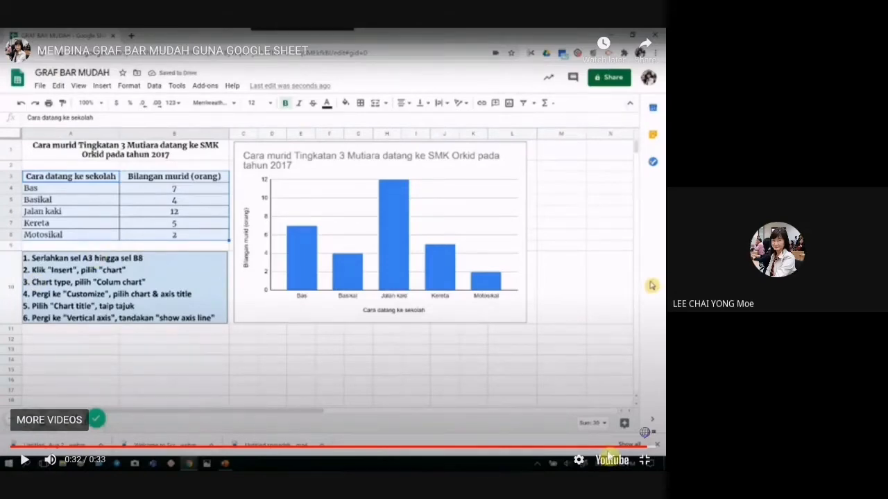
# Step: Exit full-screen video on the class page and open Google Drive in a new tab
pyautogui.click(644, 461)
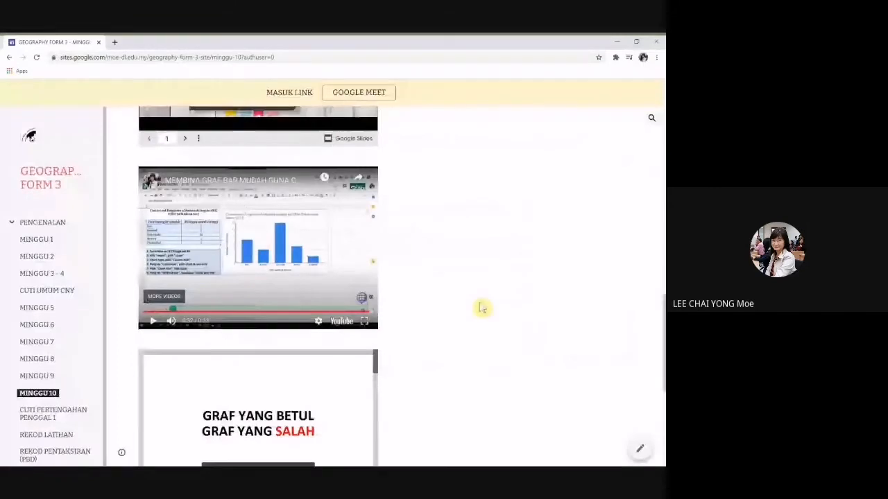
pyautogui.scroll(-4, 483, 307)
pyautogui.scroll(8, 476, 299)
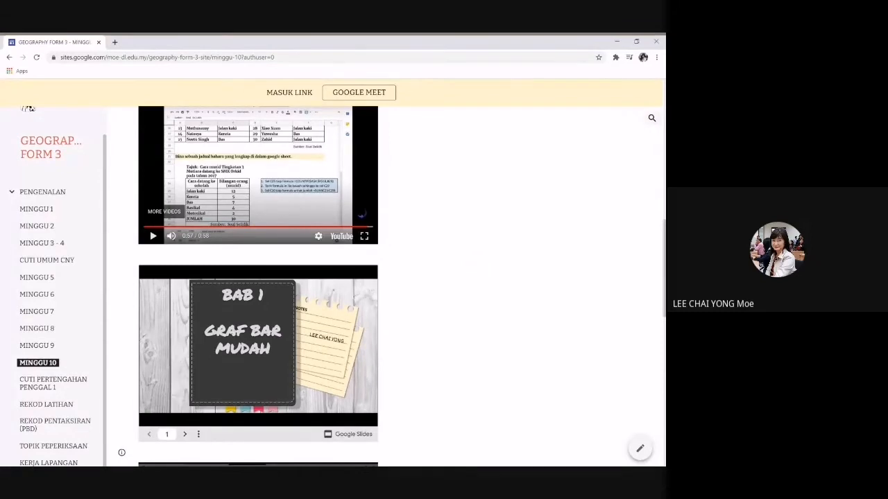
pyautogui.click(115, 42)
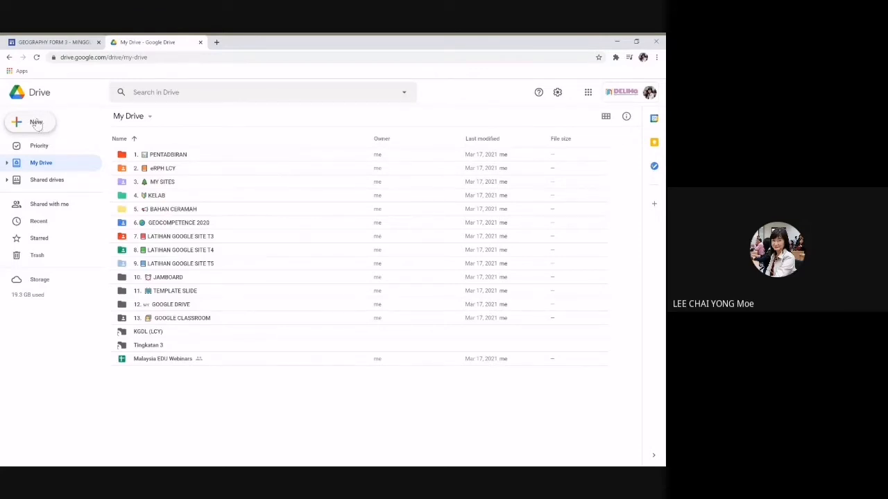
# Step: Create a new blank Google Form from Drive's New menu
pyautogui.click(36, 123)
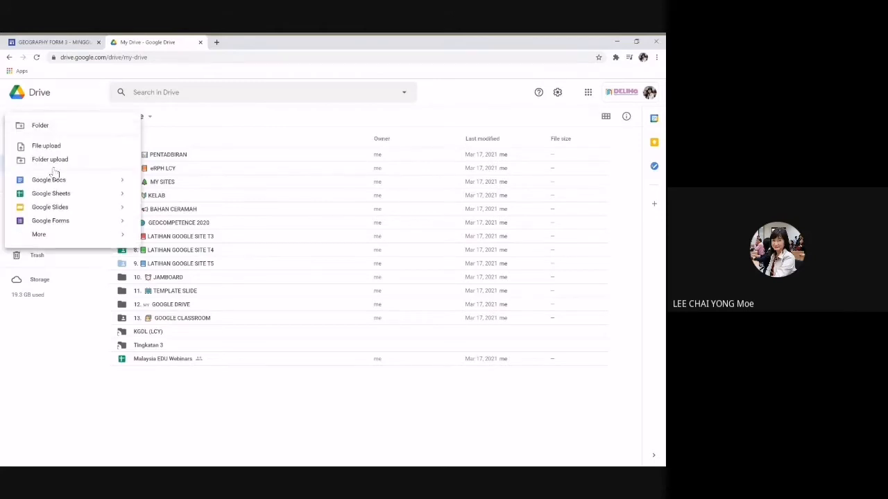
pyautogui.click(56, 222)
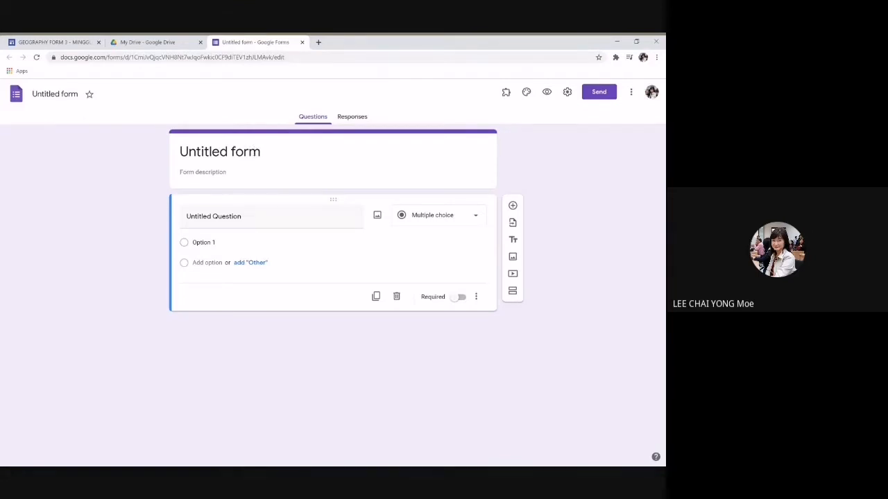
# Step: Title the form 'JENAMA TELEFON BIMBIT KELAS 3E' with the description 'SMK JALAN ARANG'
pyautogui.click(256, 151)
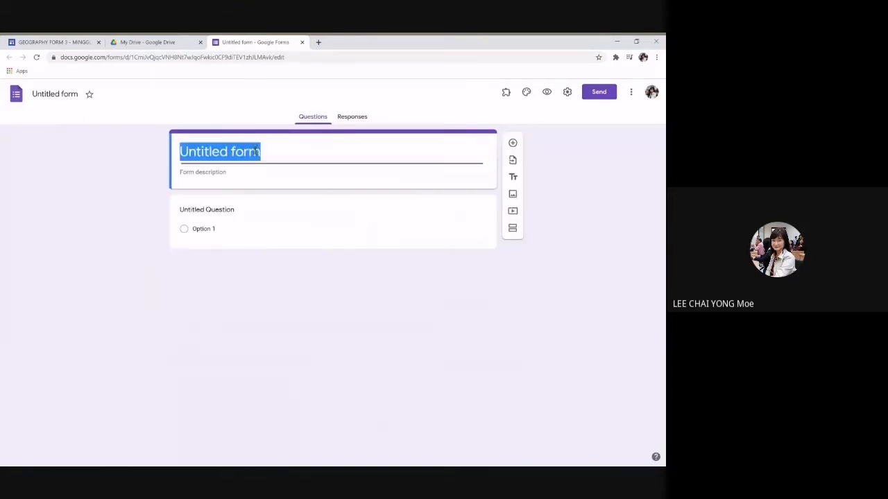
pyautogui.write('J')
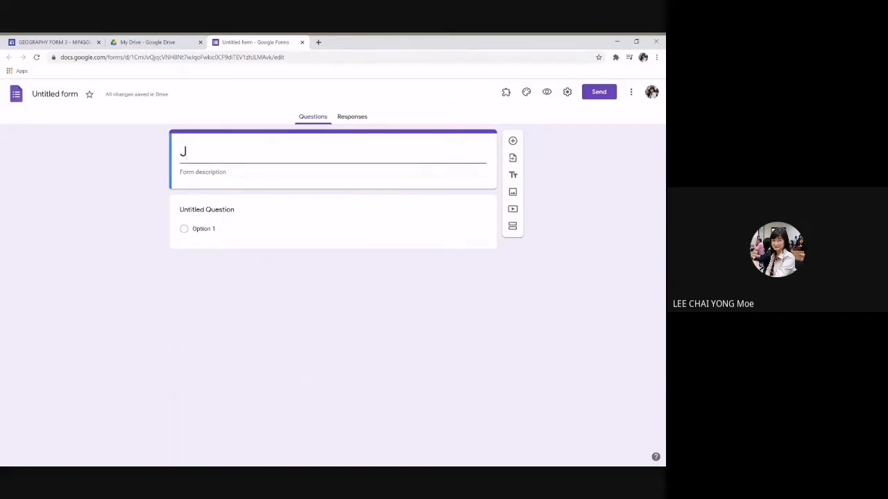
pyautogui.write('ENAMA ')
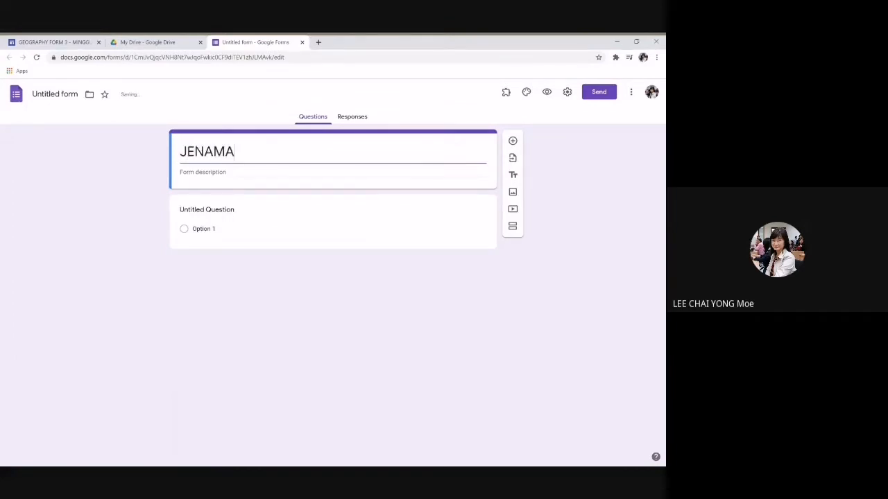
pyautogui.write('TEL')
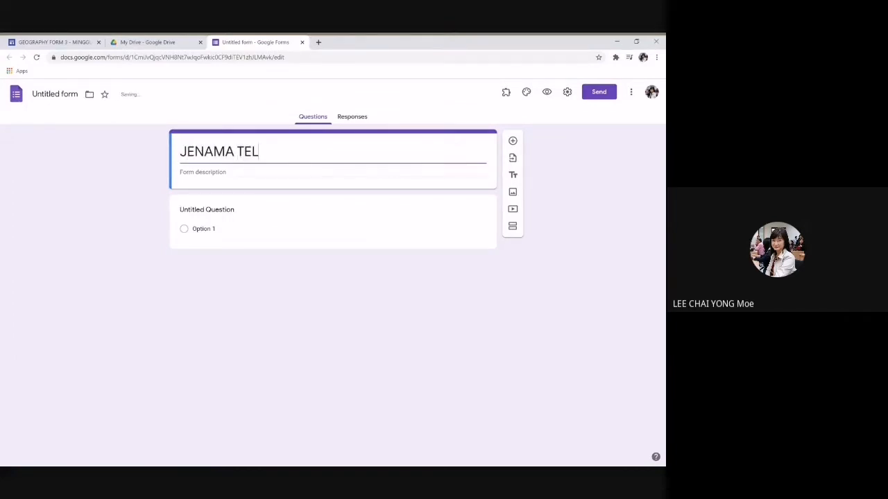
pyautogui.write('EFON BIM')
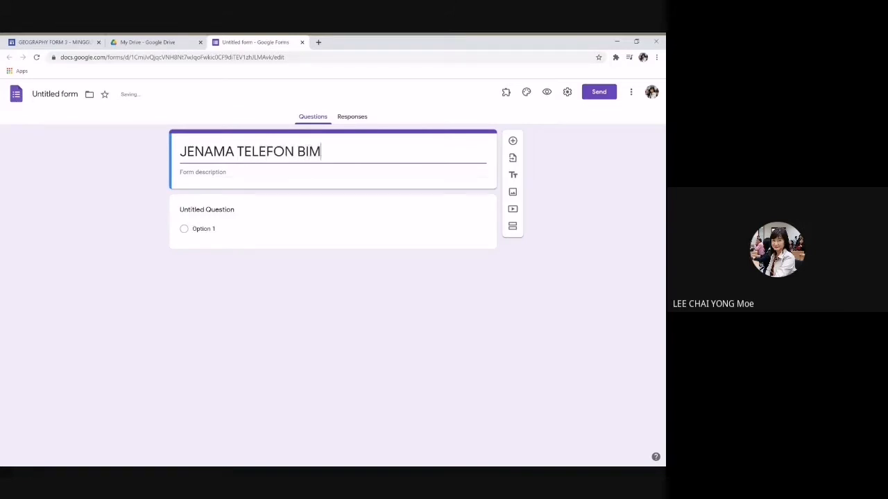
pyautogui.write('BIT KELA')
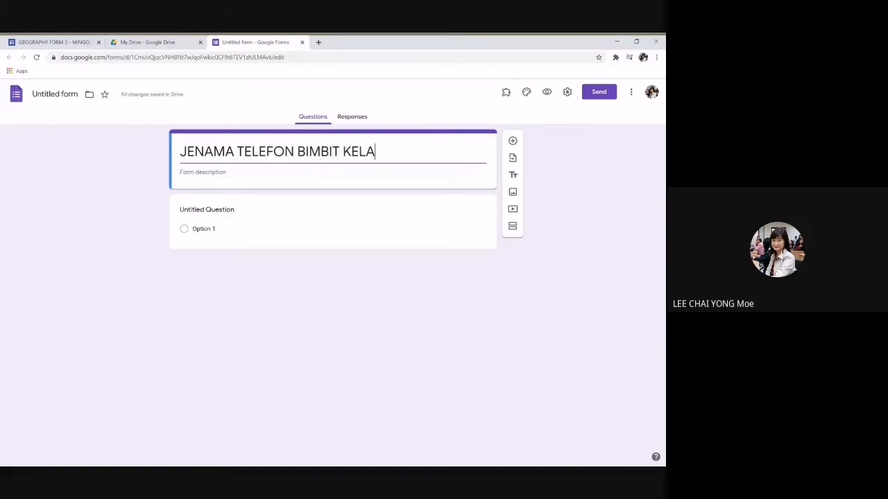
pyautogui.write('S 3E')
pyautogui.click(216, 174)
pyautogui.write('S')
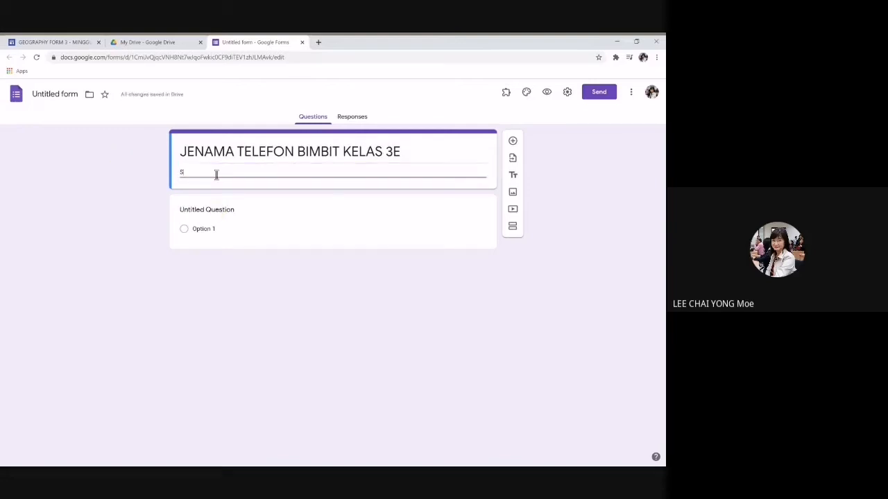
pyautogui.write('MK JALAN ARANG T')
# Step: Append 'TAHUN 2021' to the end of the form title
pyautogui.tripleClick(417, 147)
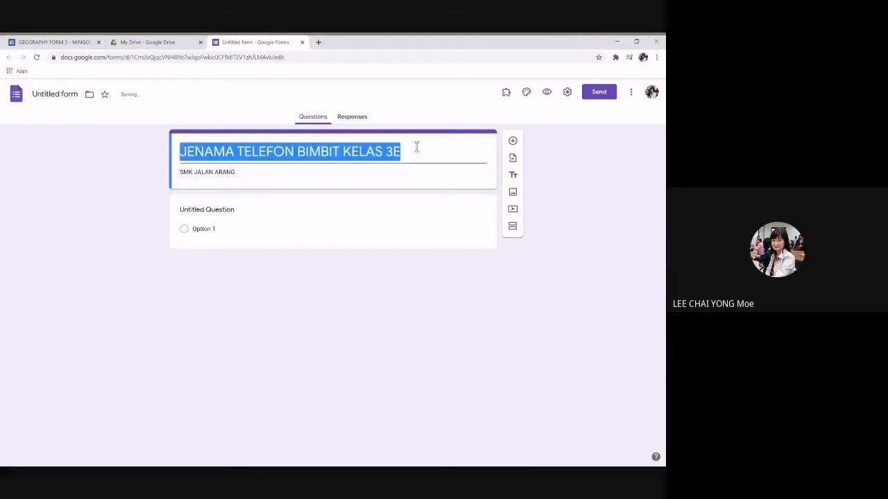
pyautogui.click(417, 147)
pyautogui.write('TAHUN')
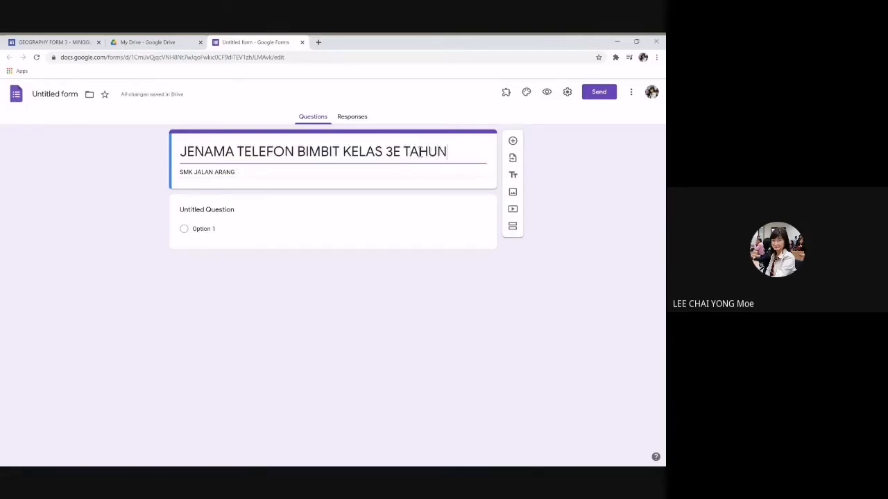
pyautogui.write(' 2021')
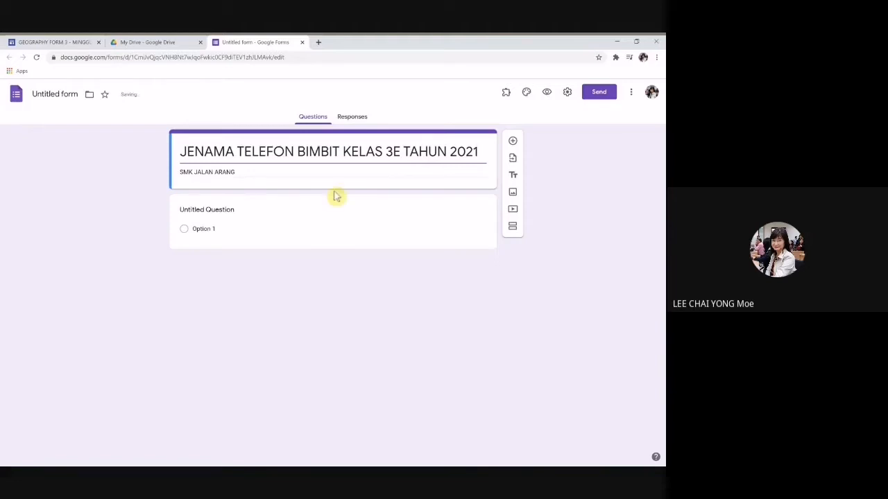
pyautogui.click(194, 209)
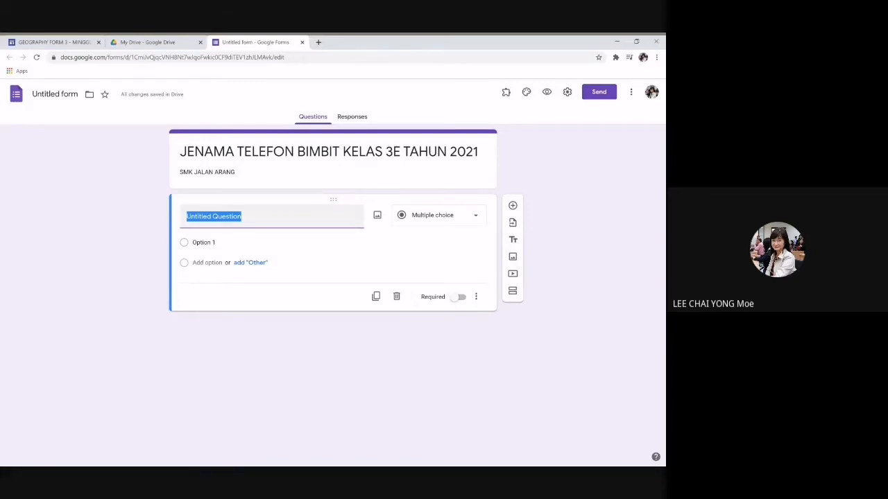
# Step: Name the first question NAMA and mark it as required
pyautogui.write('NAMA')
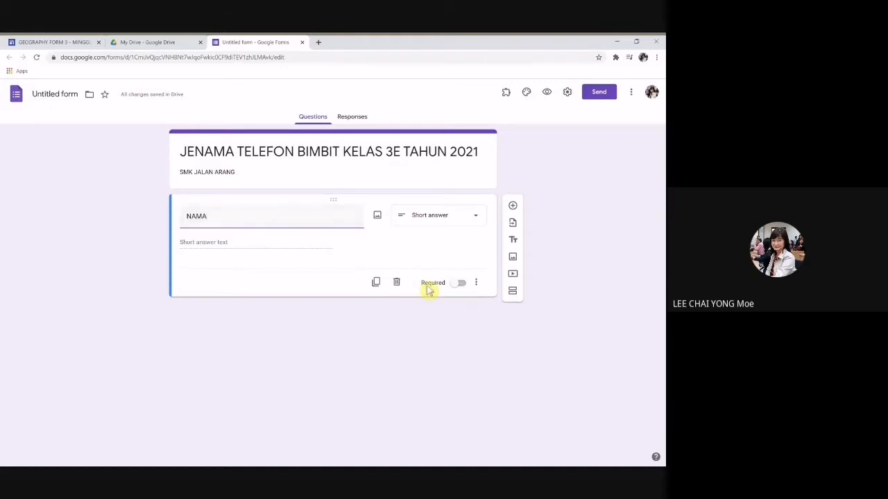
pyautogui.click(462, 284)
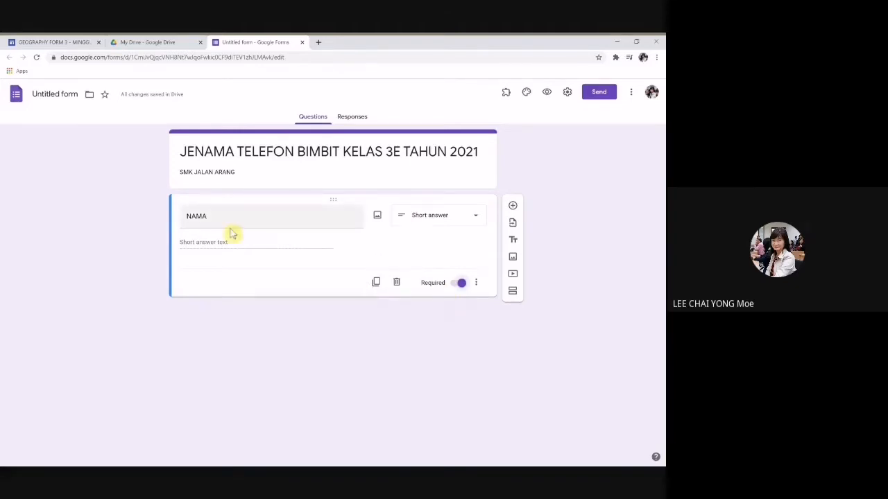
# Step: Duplicate NAMA as a JANTINA question with answer options LELAKI and PEREMPUAN
pyautogui.click(378, 286)
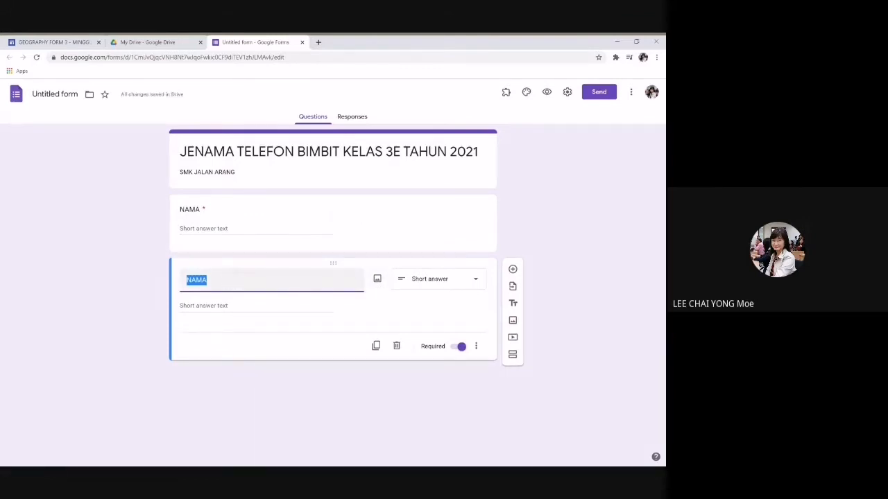
pyautogui.write('JANTINA')
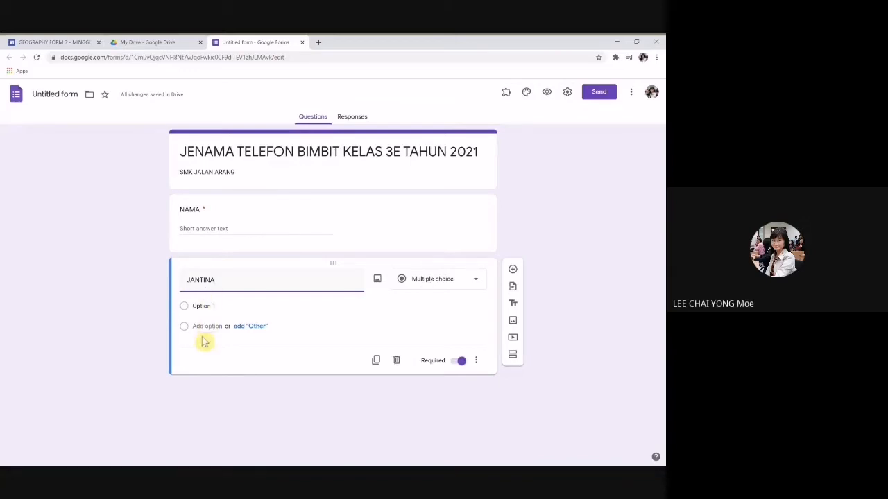
pyautogui.click(206, 305)
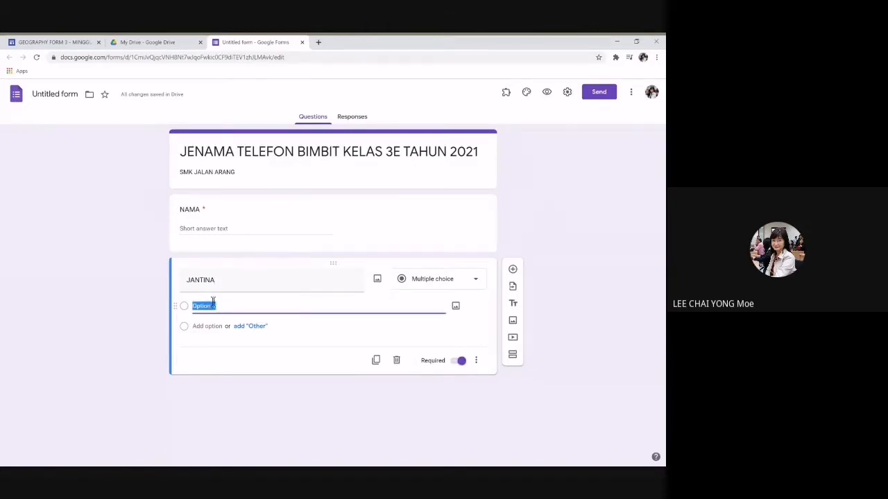
pyautogui.write('LELAKI')
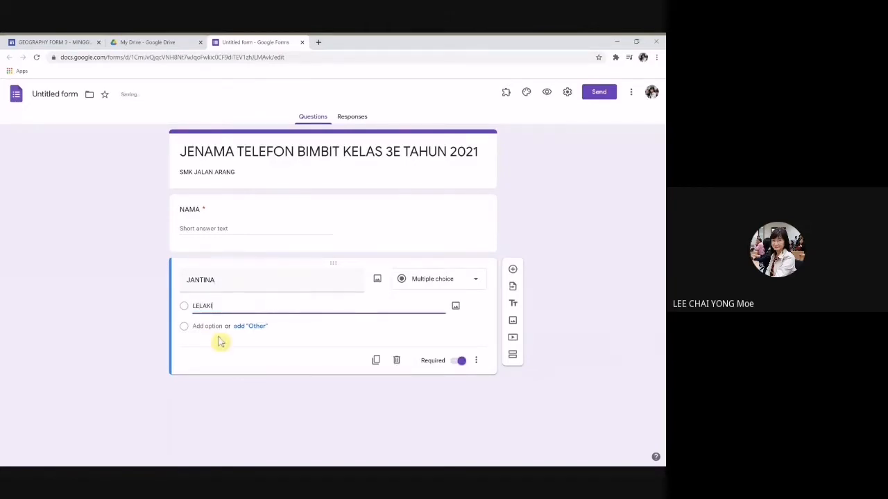
pyautogui.click(216, 326)
pyautogui.write('PE')
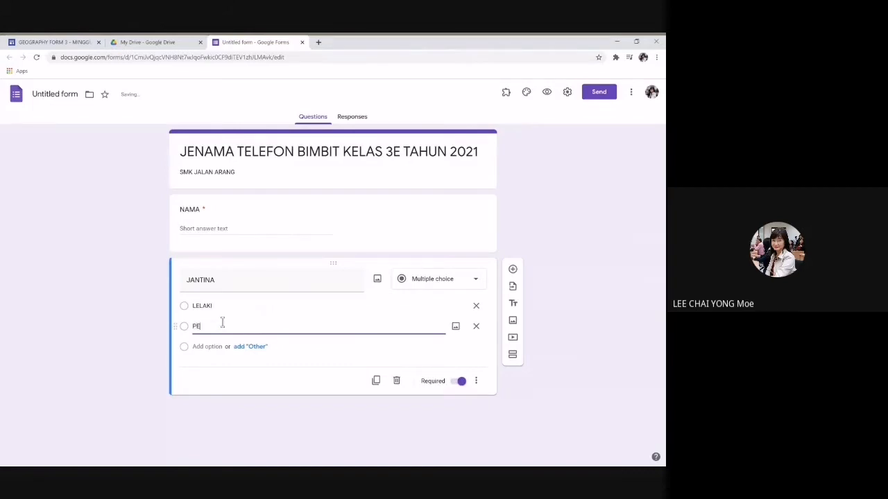
pyautogui.write('REMPUAN')
pyautogui.click(461, 382)
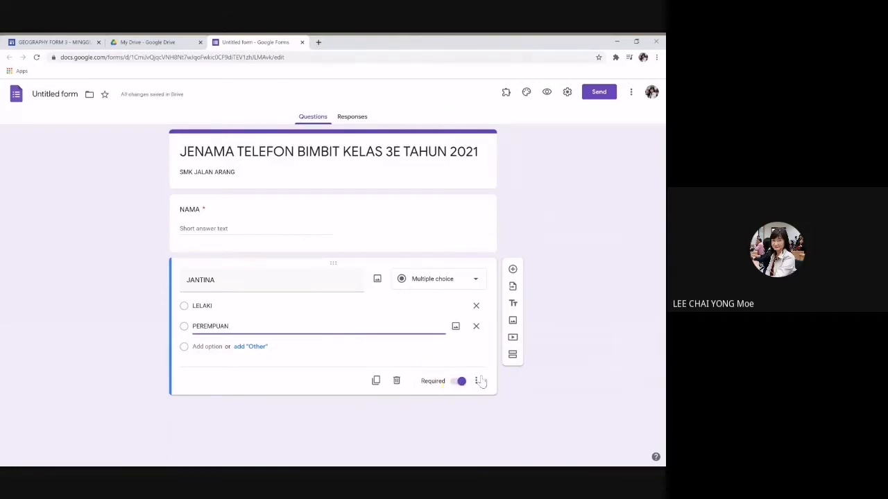
# Step: Duplicate JANTINA as a checkbox question titled 'Sila pilih jenama telefon bimbit yang anda guna.'
pyautogui.click(376, 381)
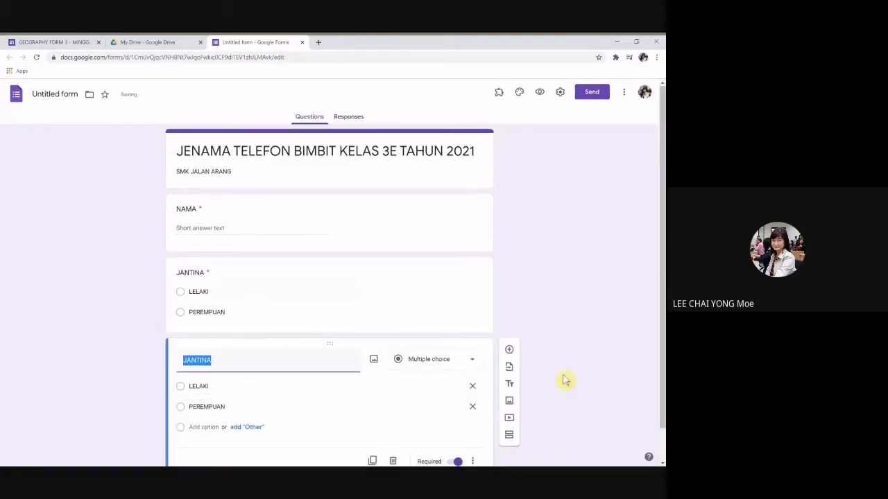
pyautogui.write('JE')
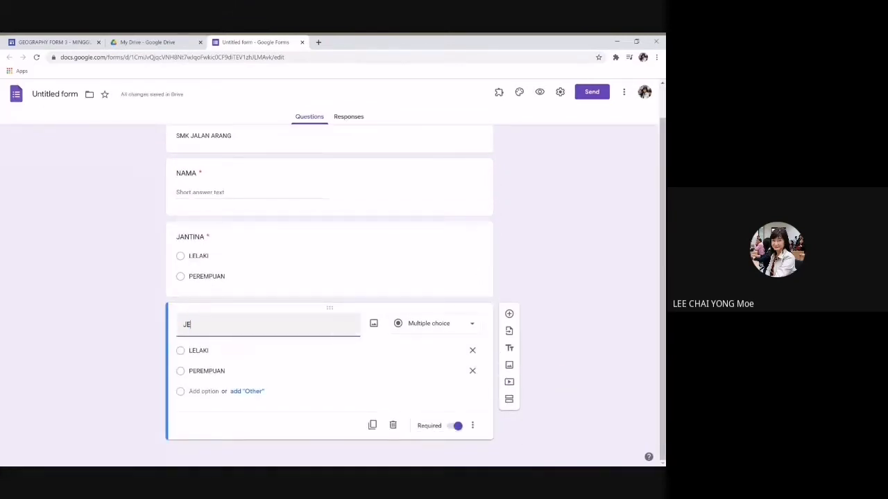
pyautogui.write('N')
pyautogui.press('BackSpace')
pyautogui.press('BackSpace')
pyautogui.press('BackSpace')
pyautogui.write('Sila pilih jenama t')
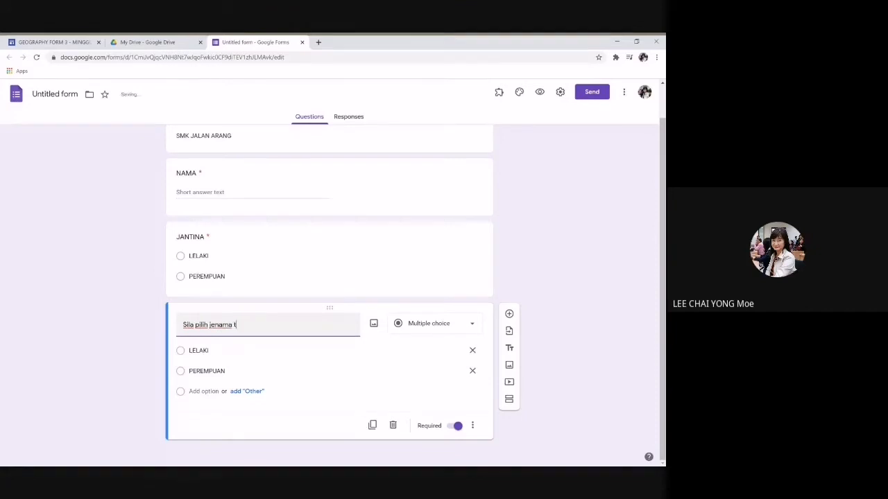
pyautogui.write('elefon bimbit yang anda guna.')
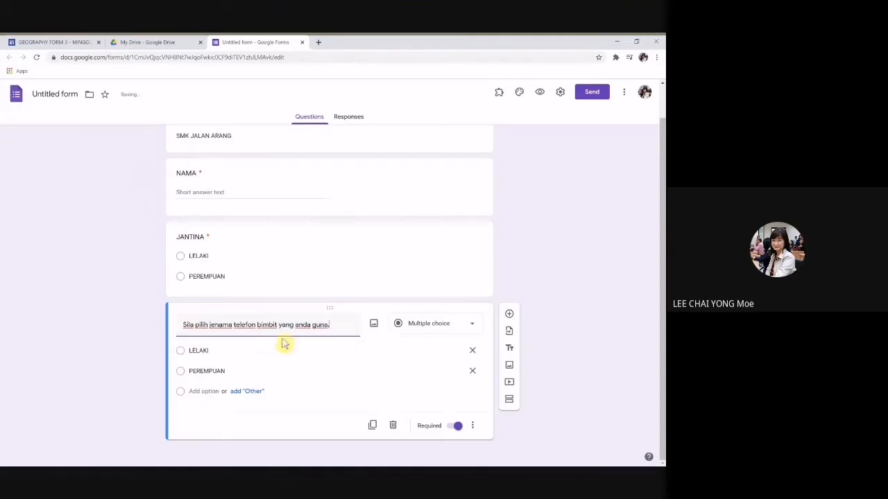
pyautogui.click(434, 329)
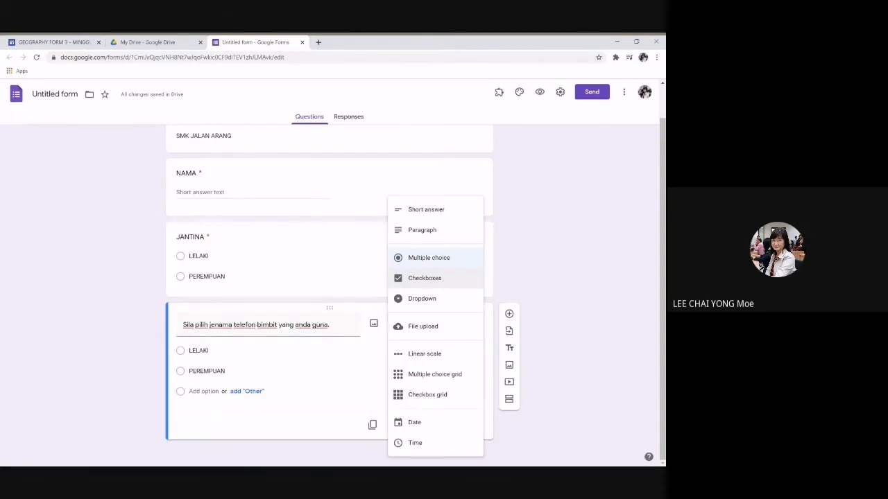
pyautogui.click(422, 279)
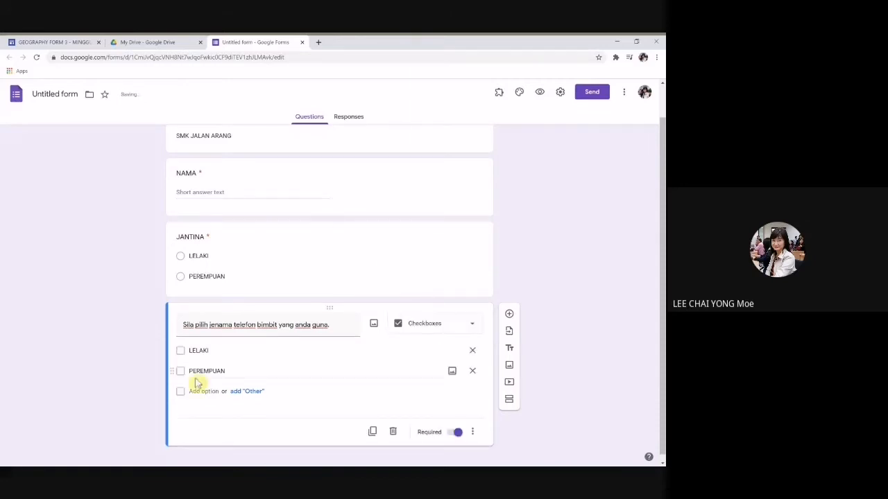
# Step: Set the brand options to SAMSUNG, IPHONE, HUAWEI, VIVO, OPPO and REALME
pyautogui.doubleClick(210, 350)
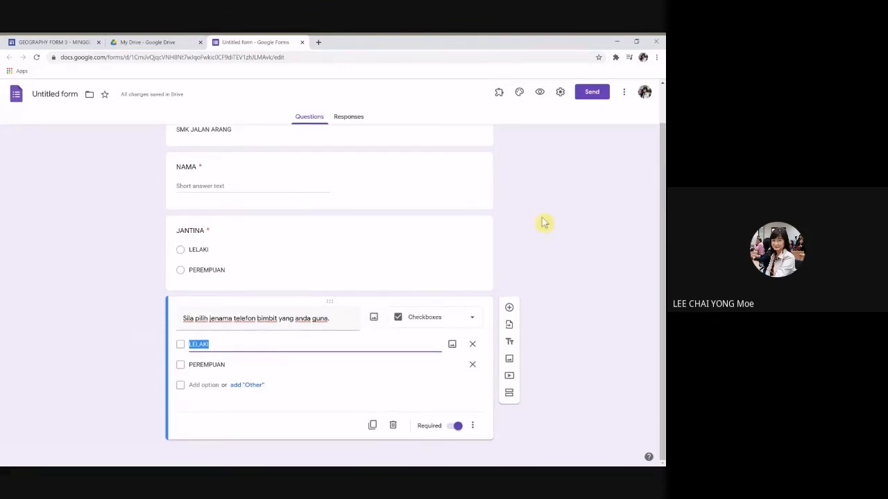
pyautogui.write('SAMSUNG')
pyautogui.doubleClick(233, 366)
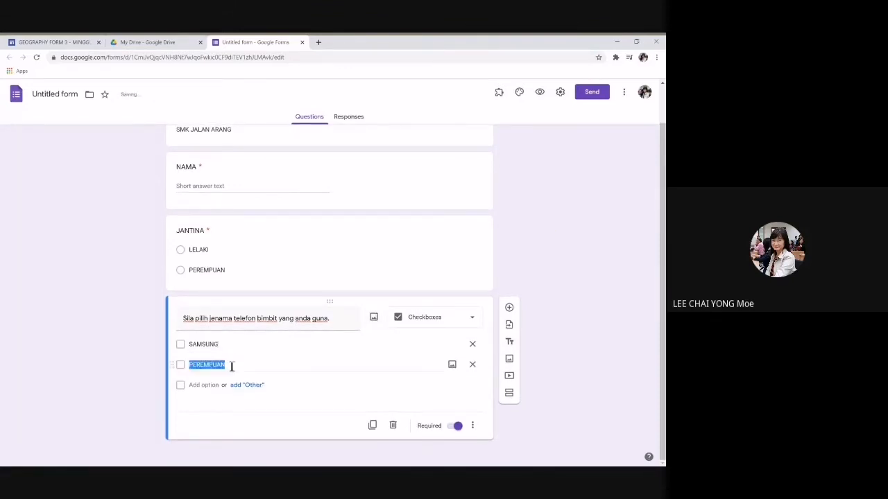
pyautogui.write('IPHONE')
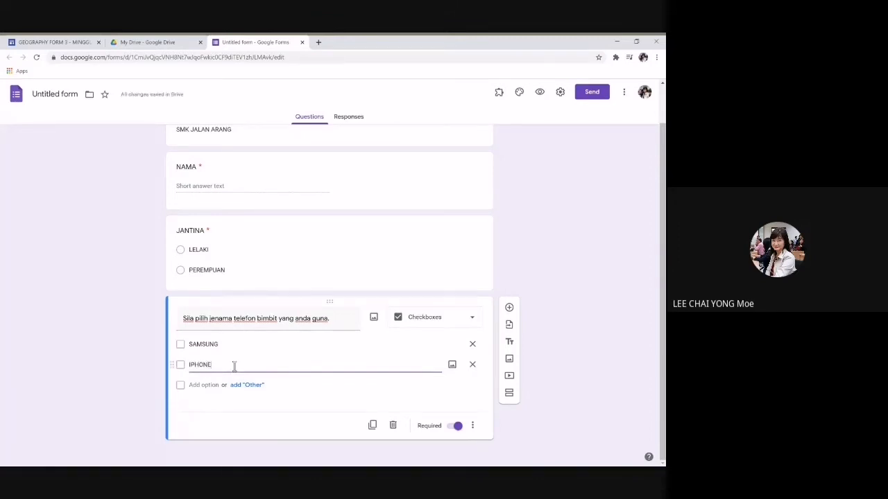
pyautogui.click(200, 385)
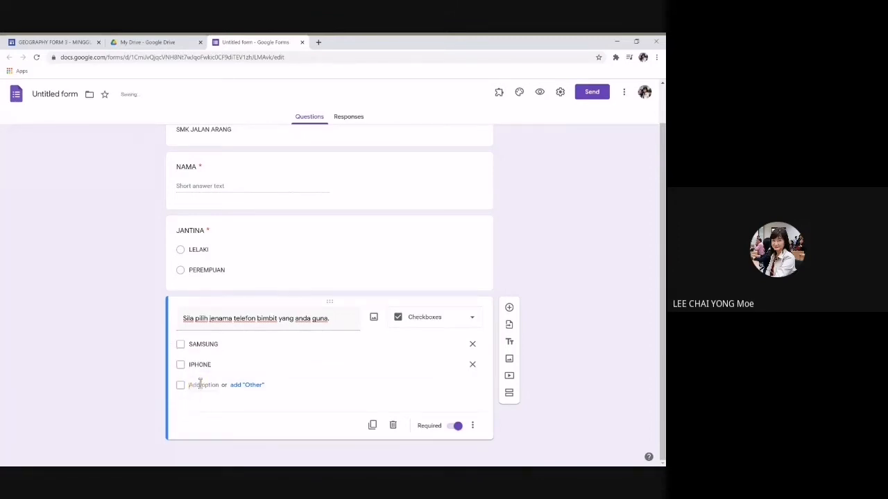
pyautogui.write('HUAWEI')
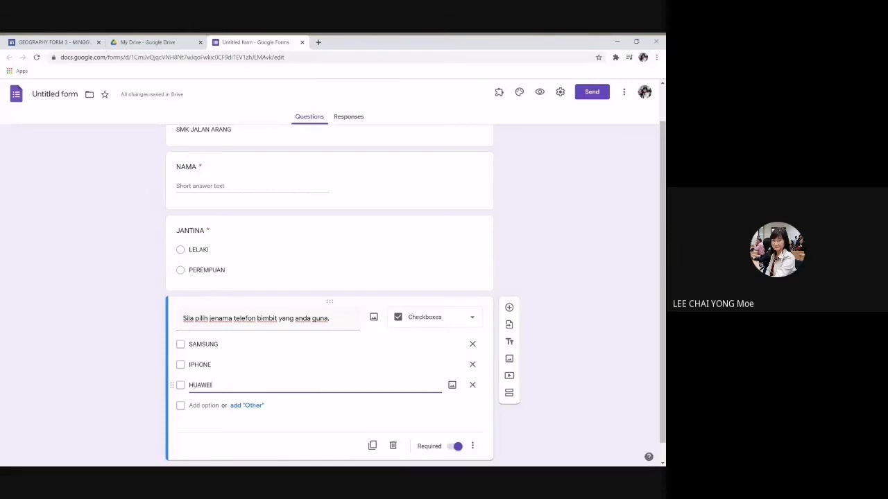
pyautogui.click(214, 405)
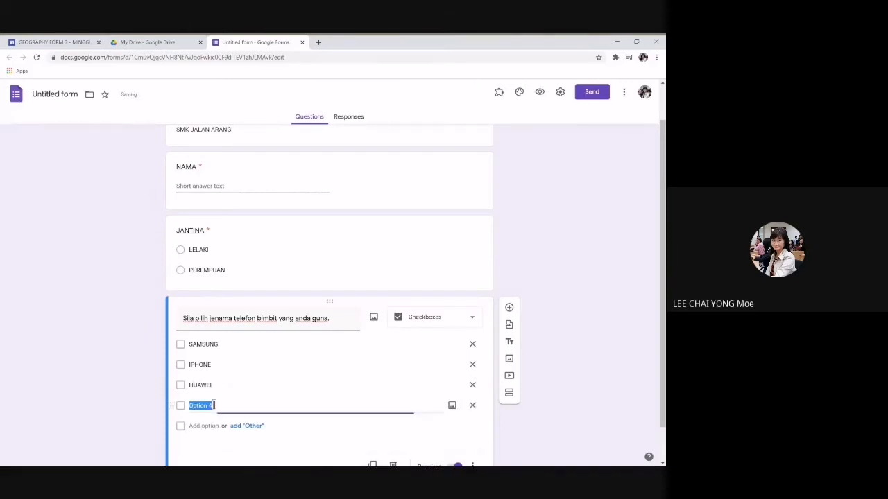
pyautogui.write('VIVO')
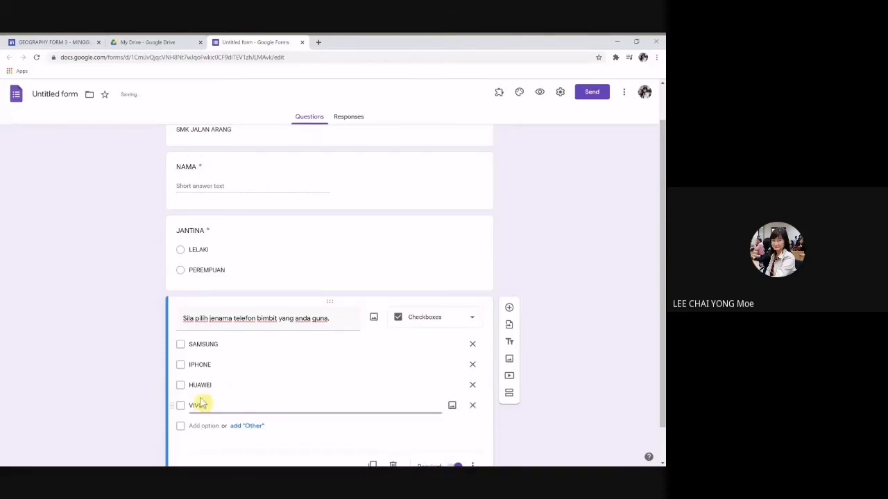
pyautogui.click(194, 426)
pyautogui.write('O')
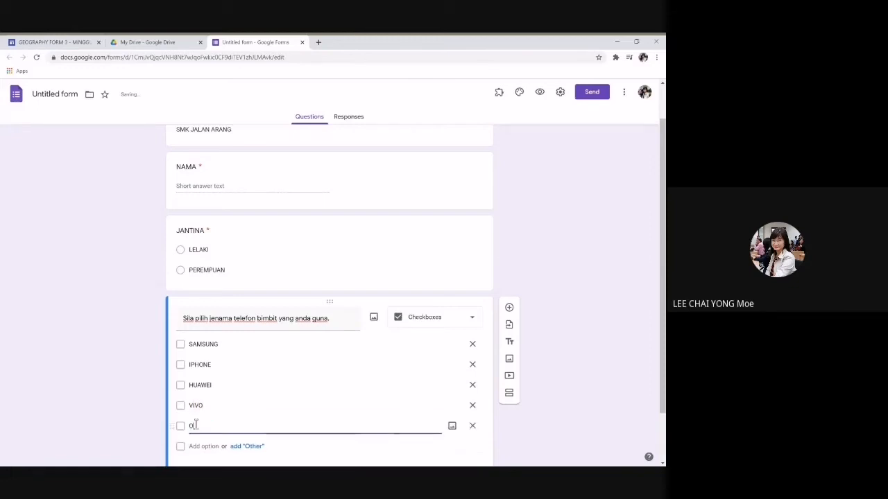
pyautogui.write('PPO')
pyautogui.click(202, 446)
pyautogui.write('REAL')
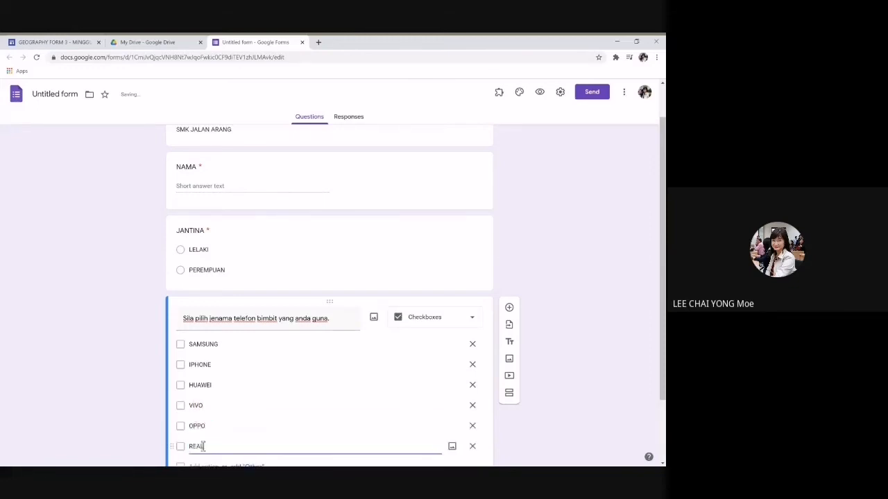
pyautogui.write('ME')
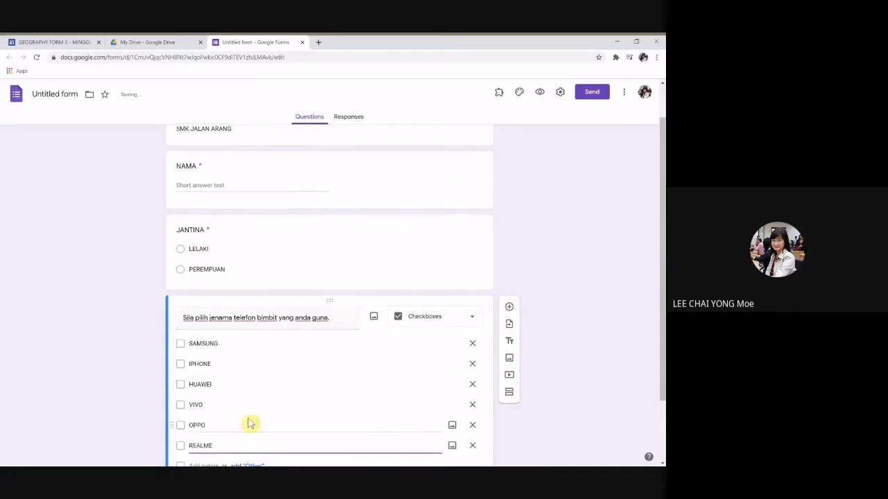
# Step: Add brand options BLACKVIEW, NOKIA, REDMI and XIAOMI, plus one more option row
pyautogui.scroll(-1, 251, 422)
pyautogui.click(201, 383)
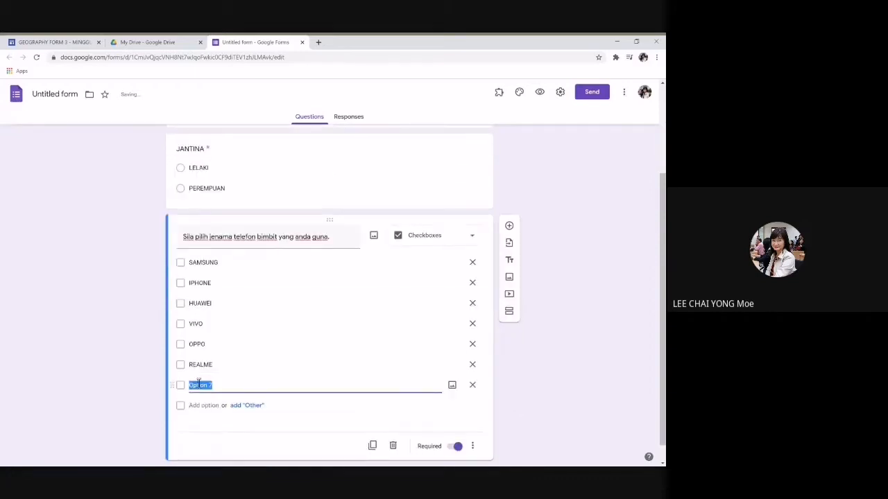
pyautogui.write('BALQ')
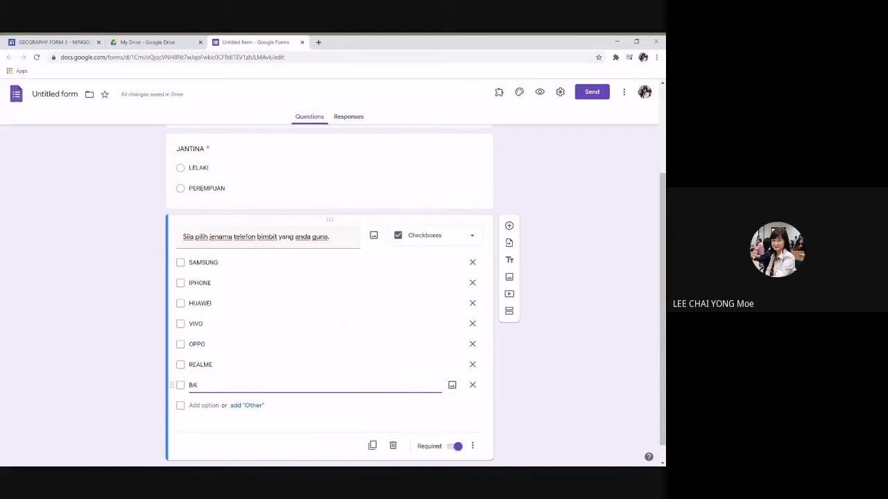
pyautogui.press('BackSpace')
pyautogui.press('BackSpace')
pyautogui.press('BackSpace')
pyautogui.write('LACKVIEW')
pyautogui.click(213, 405)
pyautogui.write('N')
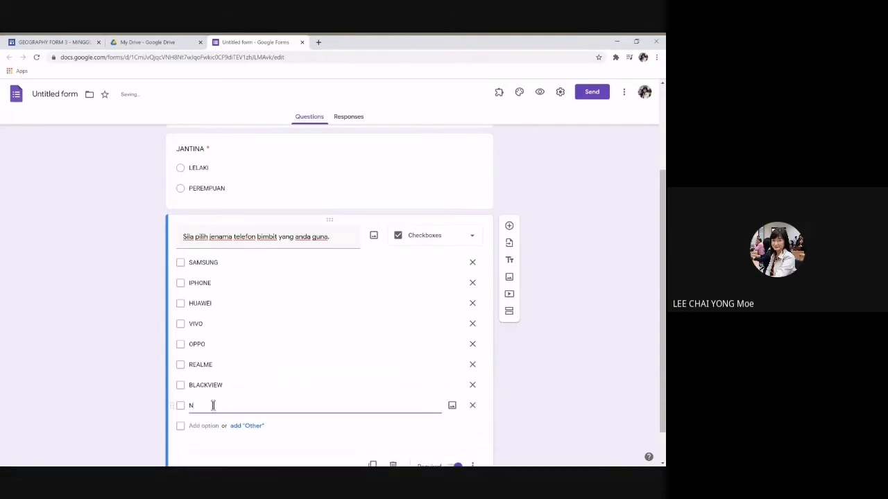
pyautogui.write('OKIA')
pyautogui.click(207, 426)
pyautogui.write('RE')
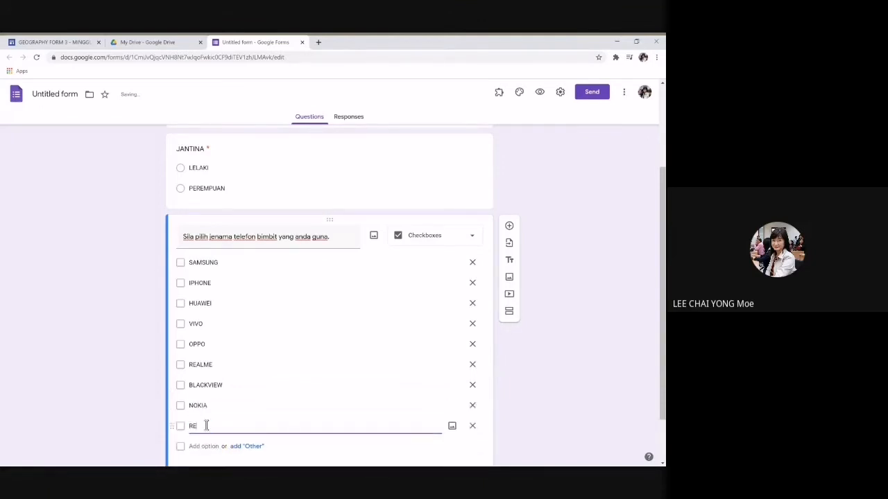
pyautogui.write('DMI')
pyautogui.scroll(-1, 284, 390)
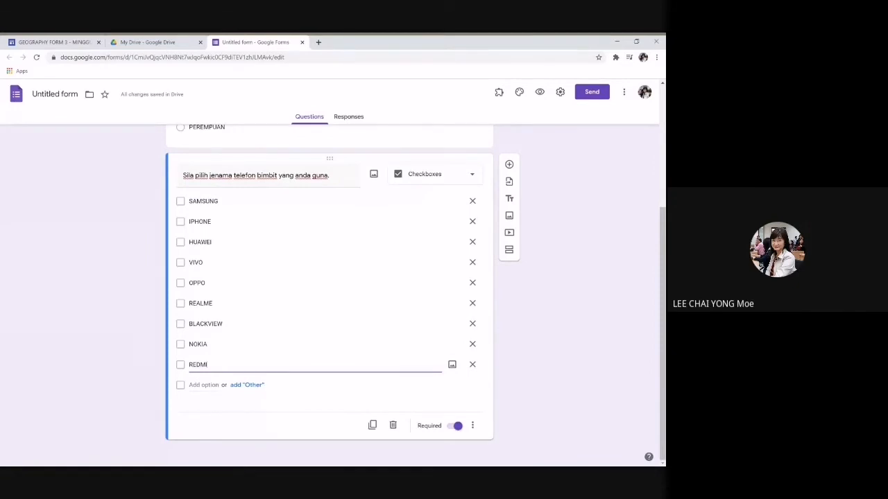
pyautogui.click(204, 385)
pyautogui.write('XIA')
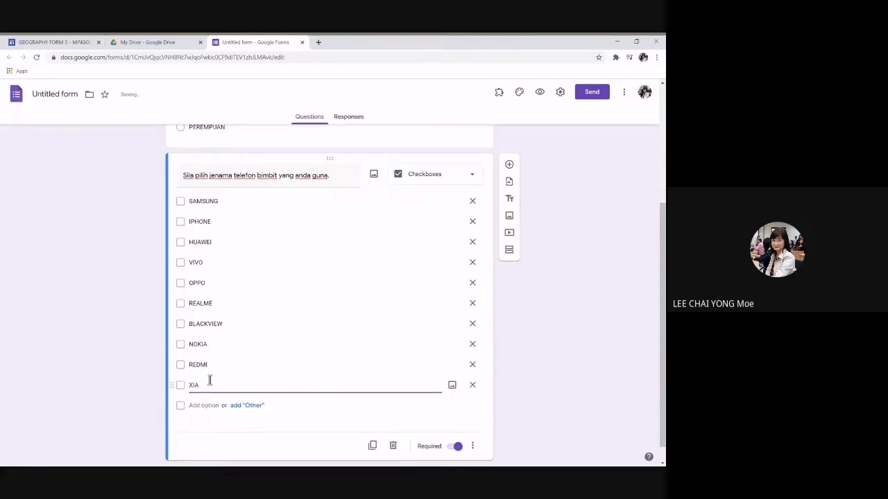
pyautogui.write('OME')
pyautogui.press('BackSpace')
pyautogui.write('I')
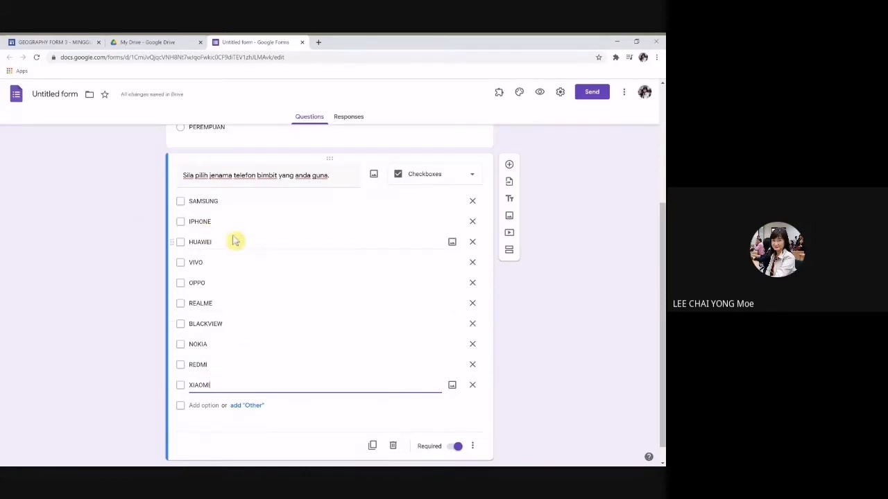
pyautogui.scroll(-1, 254, 313)
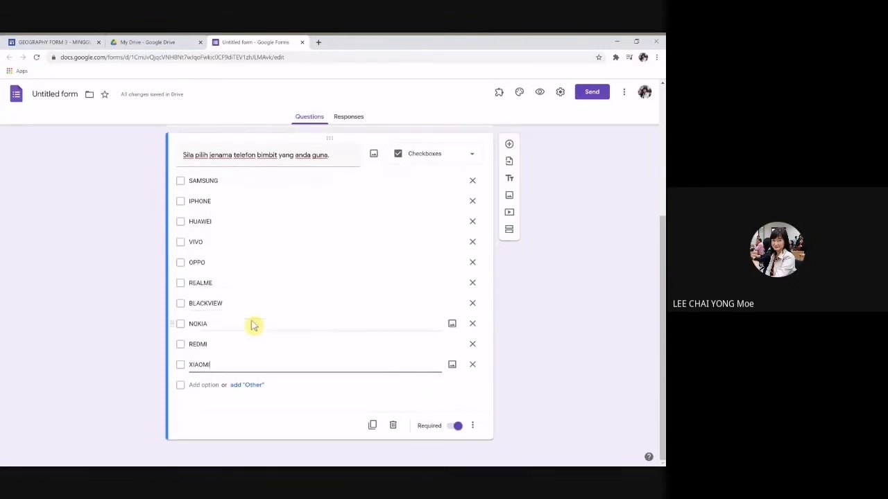
pyautogui.click(205, 385)
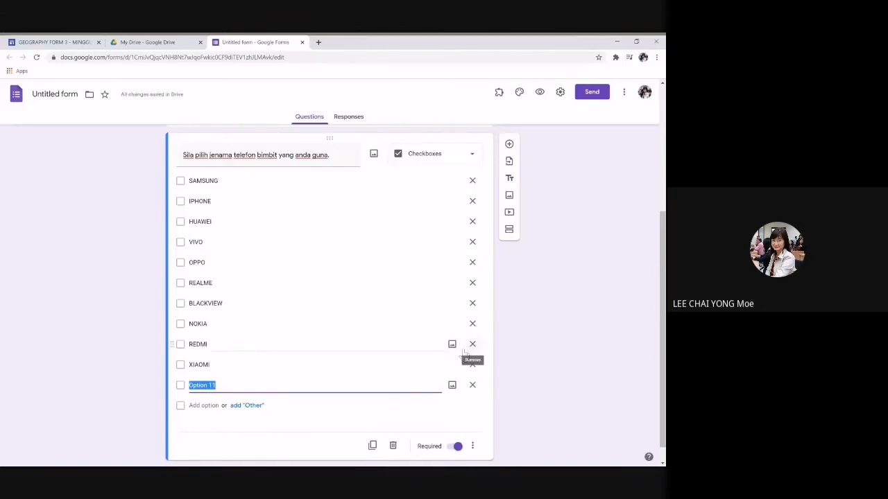
pyautogui.write('la')
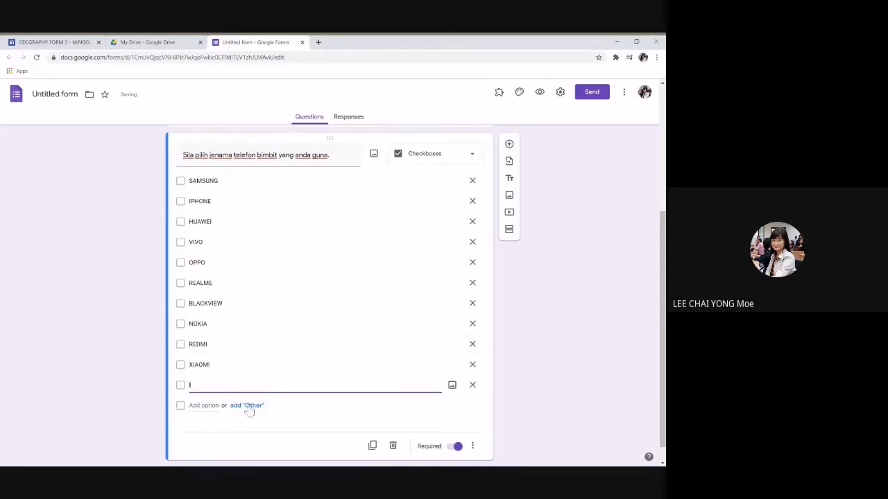
# Step: Delete the empty last option and add an 'Other' choice after XIAOMI
pyautogui.click(472, 387)
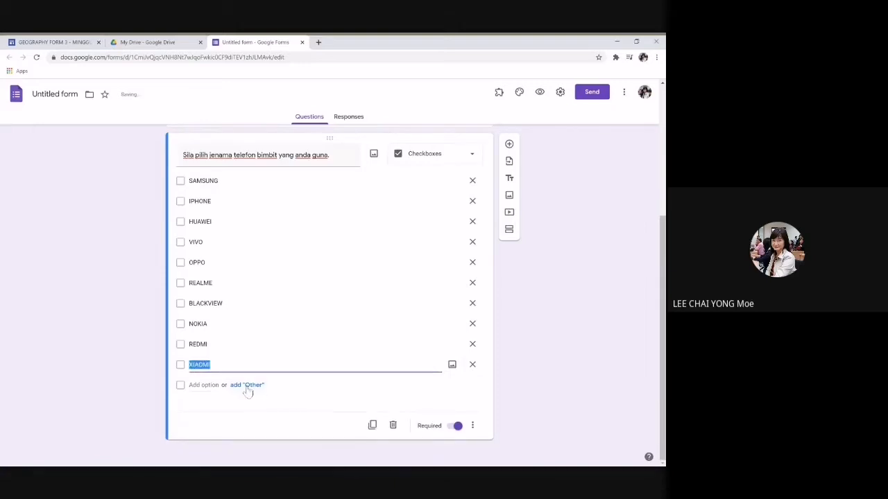
pyautogui.click(248, 386)
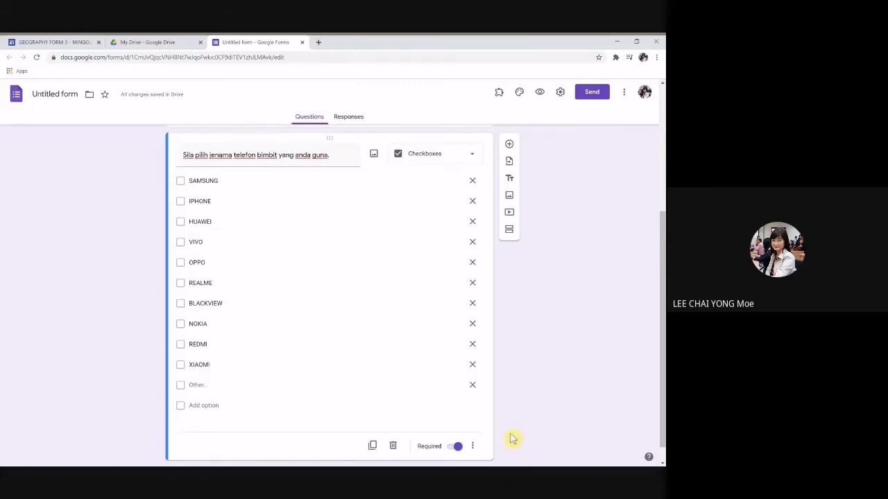
pyautogui.scroll(-1, 539, 388)
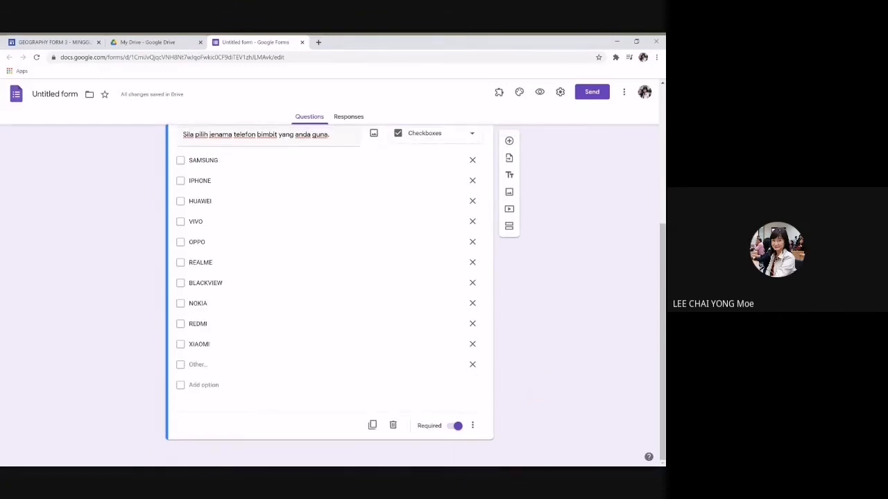
pyautogui.scroll(3, 254, 256)
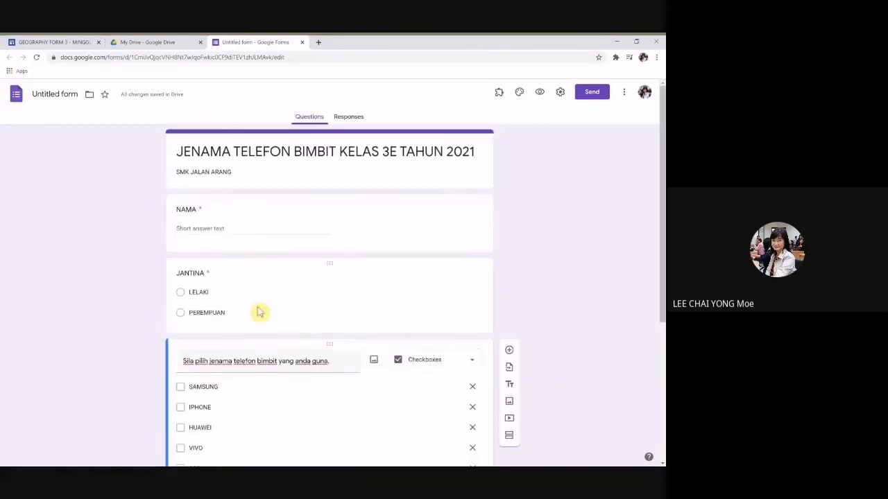
pyautogui.scroll(-3, 271, 361)
# Step: Duplicate the phone-brand question and retitle the copy 'HARGA TELEFON BIMBIT ANDA.'
pyautogui.click(368, 437)
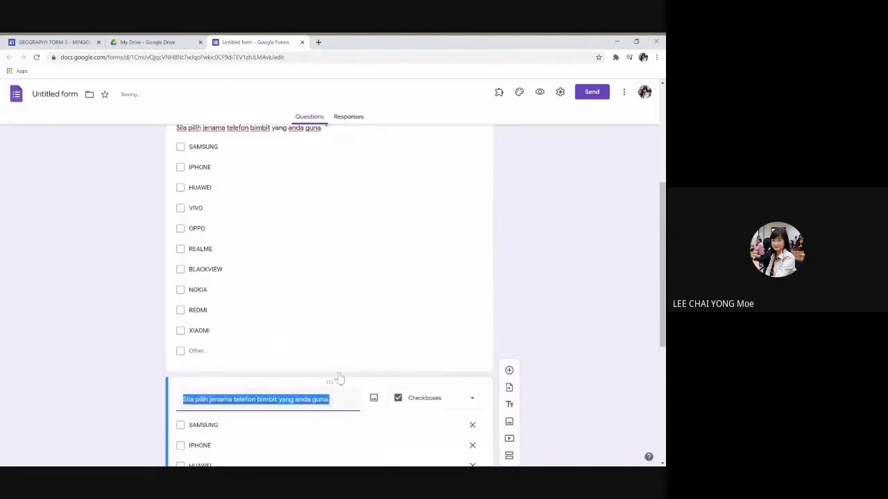
pyautogui.write('HA')
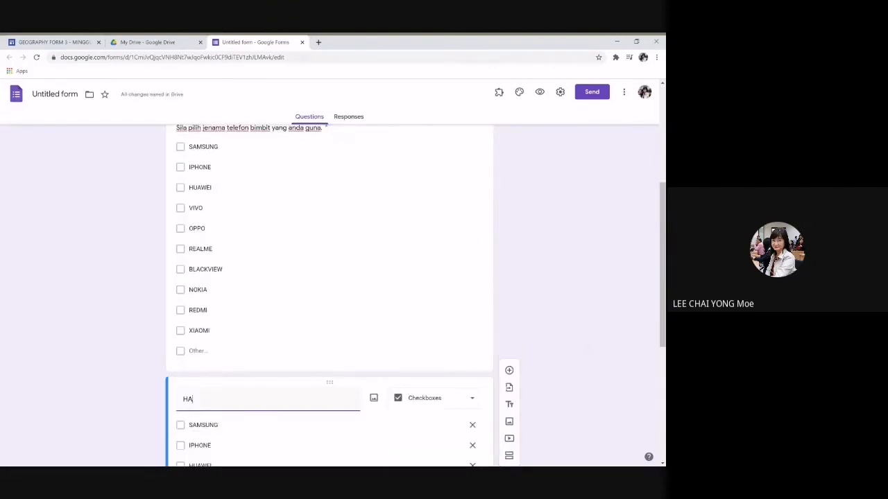
pyautogui.write('RGA TELEFON BIMIT')
pyautogui.press('BackSpace')
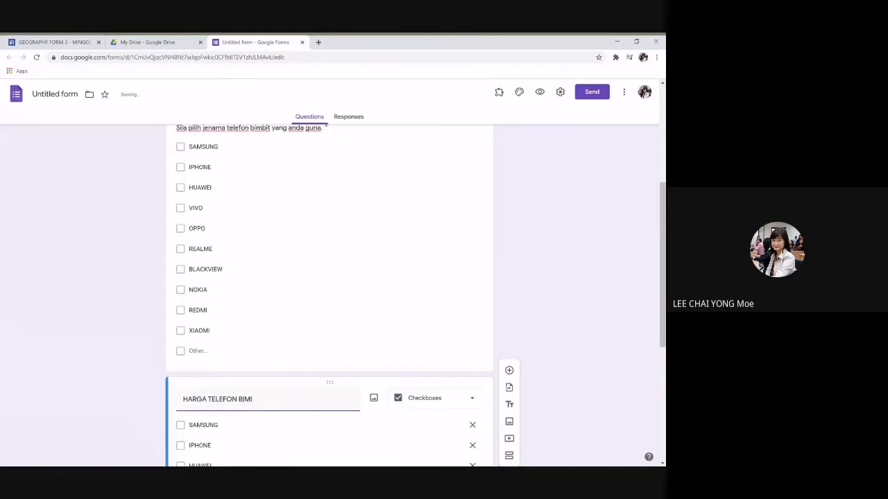
pyautogui.press('BackSpace')
pyautogui.write('it a')
pyautogui.press('BackSpace')
pyautogui.press('BackSpace')
pyautogui.press('BackSpace')
pyautogui.press('BackSpace')
pyautogui.write('BIT ANDA.')
pyautogui.scroll(-3, 376, 330)
pyautogui.scroll(-2, 372, 254)
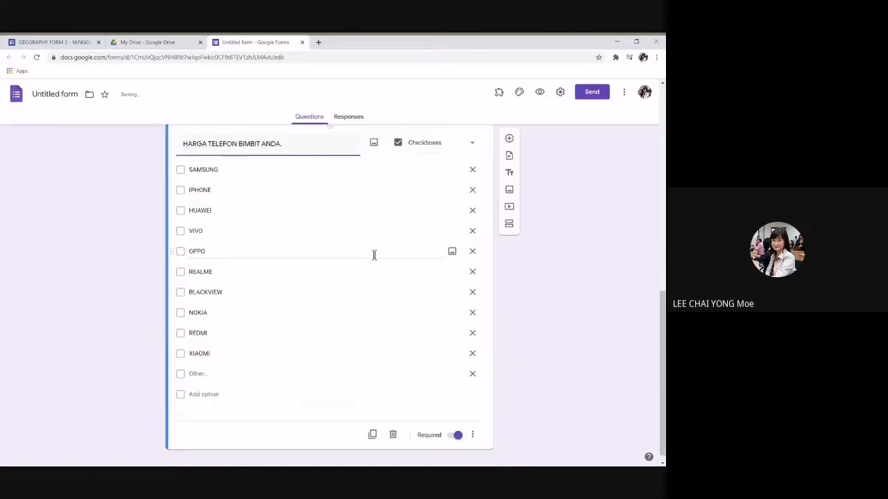
pyautogui.scroll(1, 373, 255)
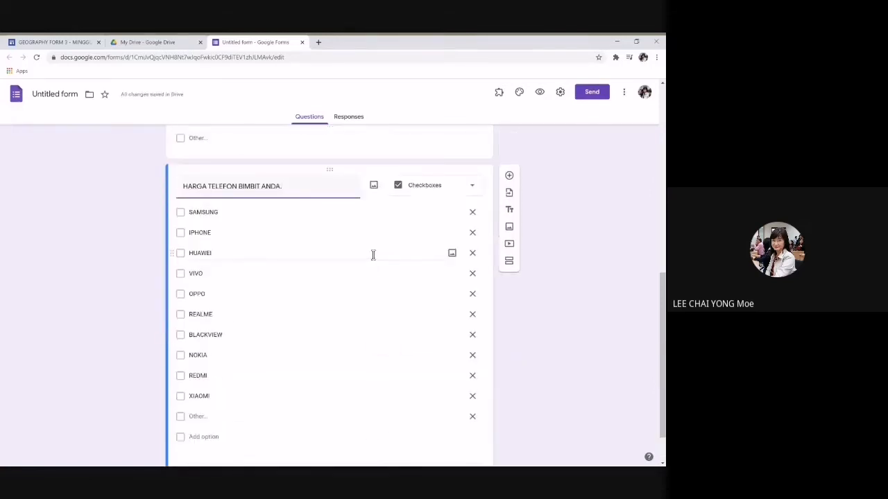
pyautogui.click(426, 187)
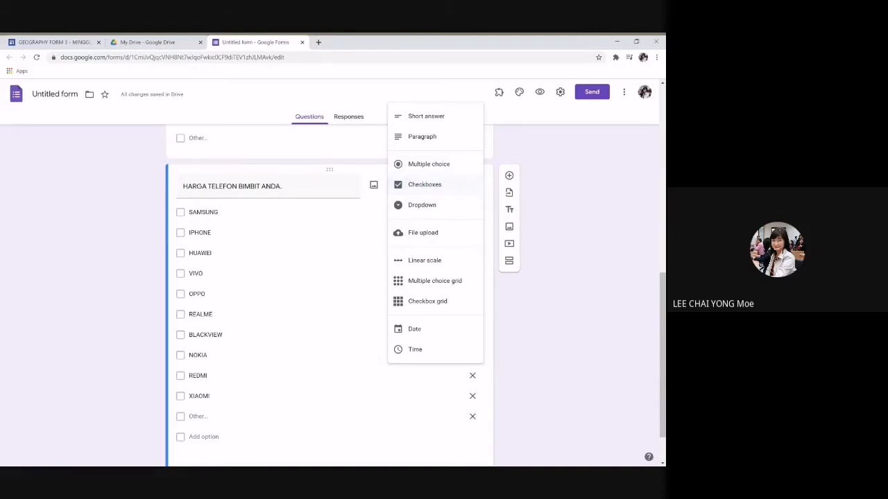
# Step: Make the price question multiple choice with options RM501 - 1000 and RM1001 - 1500
pyautogui.click(428, 165)
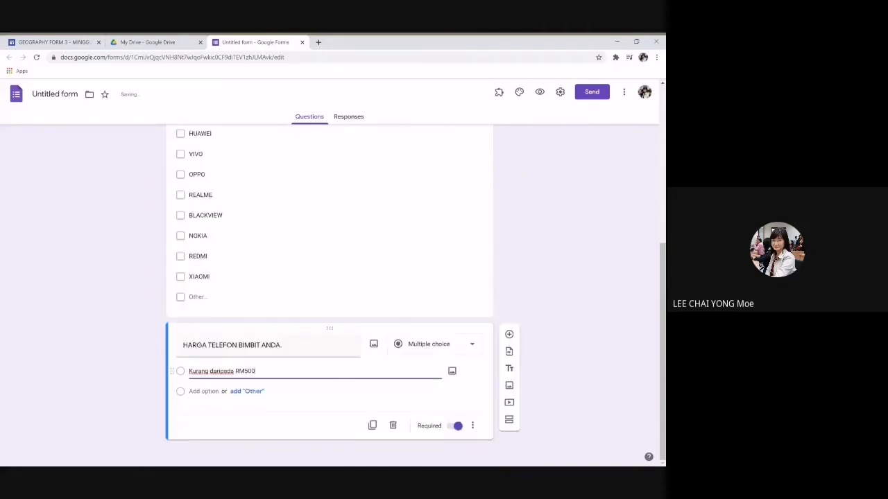
pyautogui.click(214, 391)
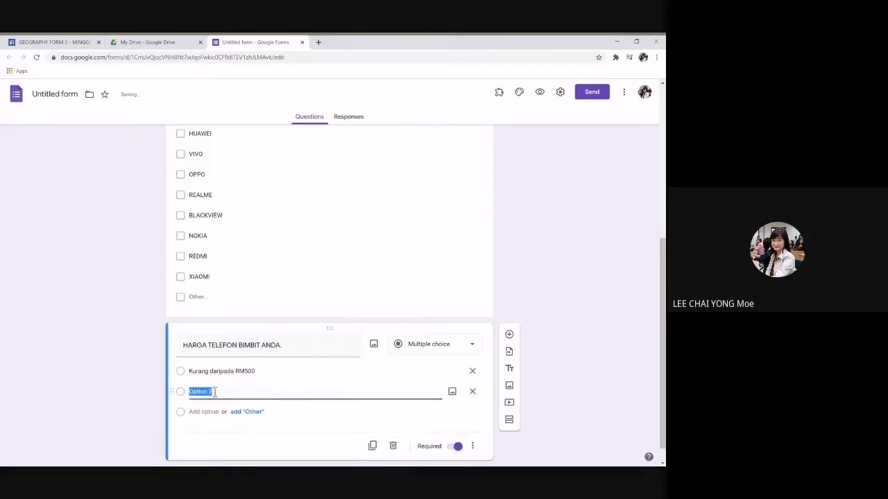
pyautogui.write('R')
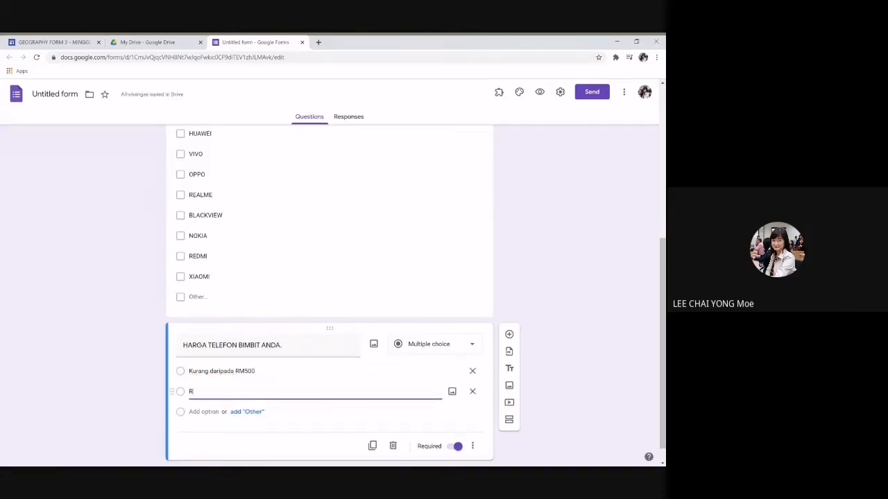
pyautogui.write('M501 - 1000')
pyautogui.click(203, 411)
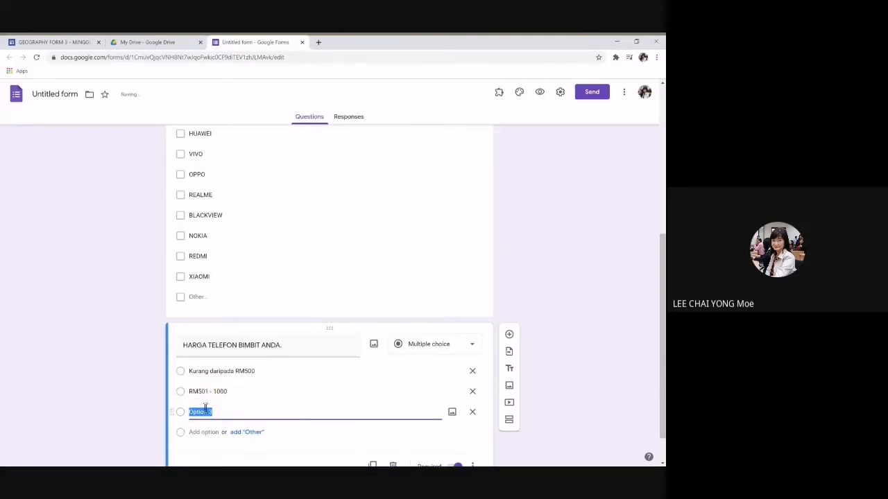
pyautogui.press('BackSpace')
pyautogui.write('RM1001 - 1500')
# Step: Add price options RM1501 - 2000, RM2001 - 2500 and Lebih daripada RM2501
pyautogui.click(198, 432)
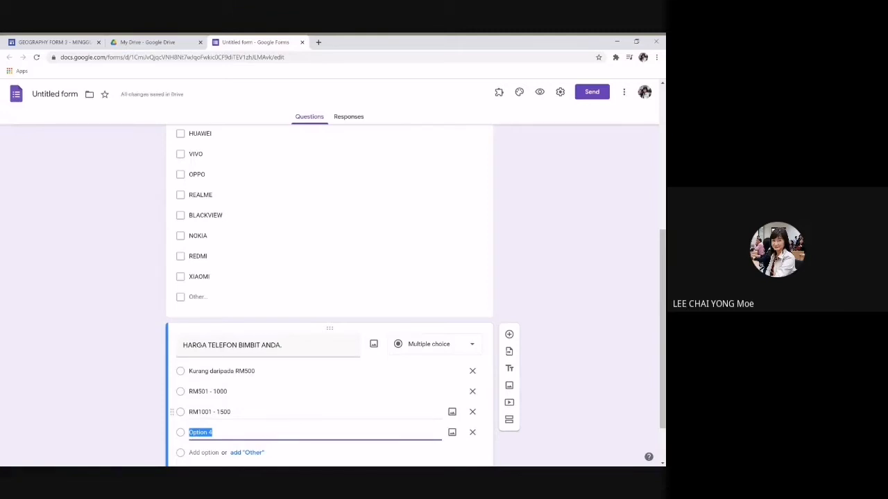
pyautogui.write('RM')
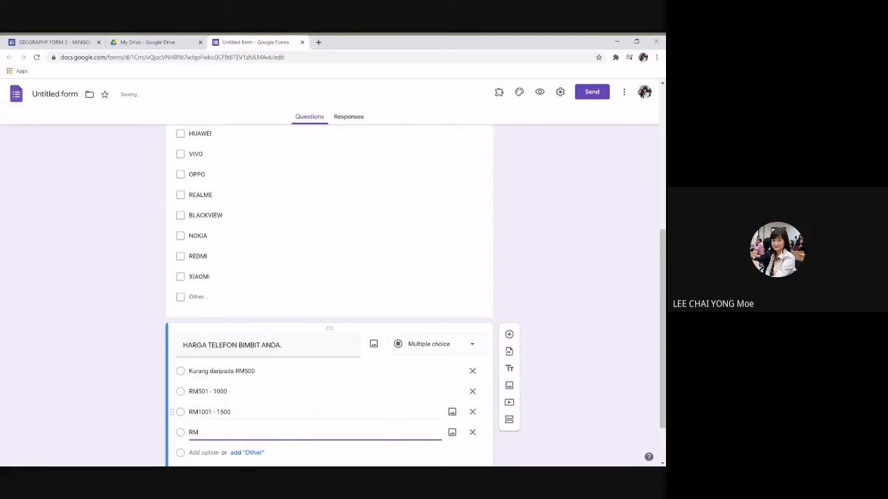
pyautogui.write('1501 - 2000')
pyautogui.scroll(-1, 198, 414)
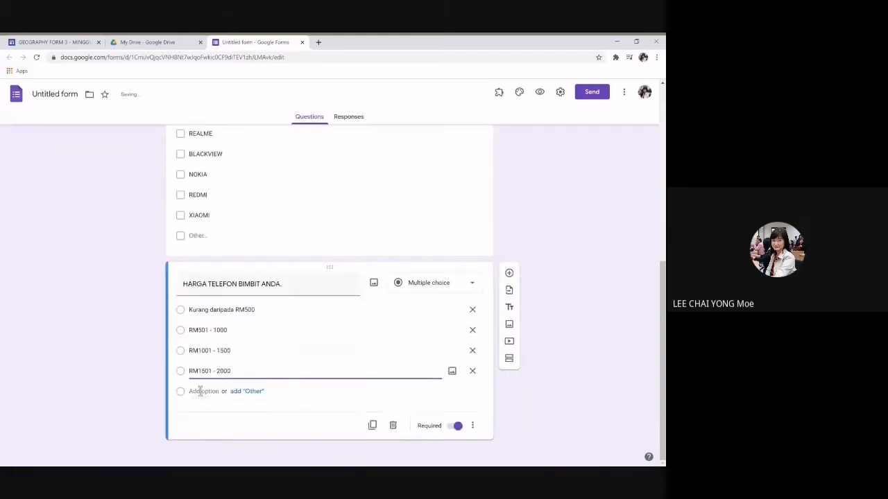
pyautogui.click(198, 390)
pyautogui.write('RM2001')
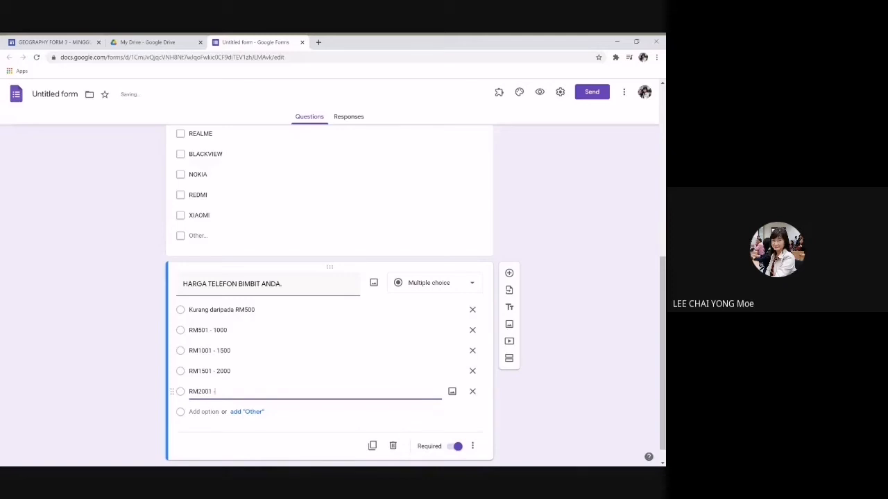
pyautogui.write(' - 2500')
pyautogui.click(196, 411)
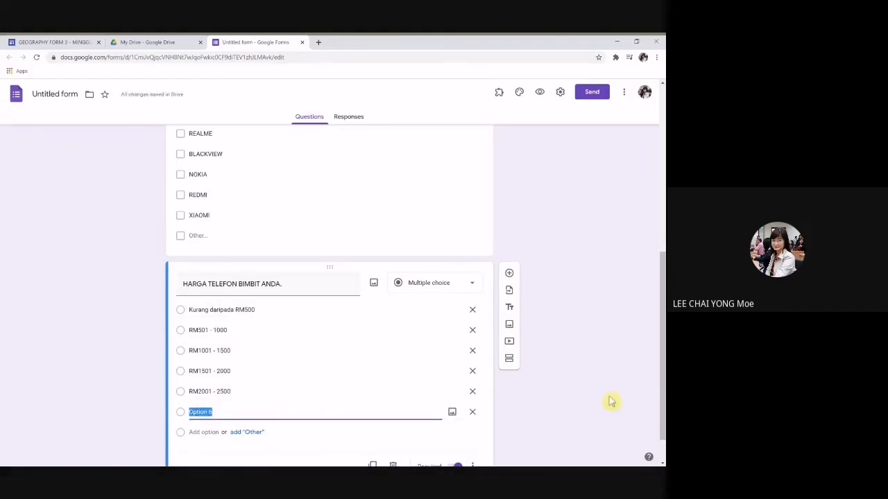
pyautogui.write('Lebih daripada')
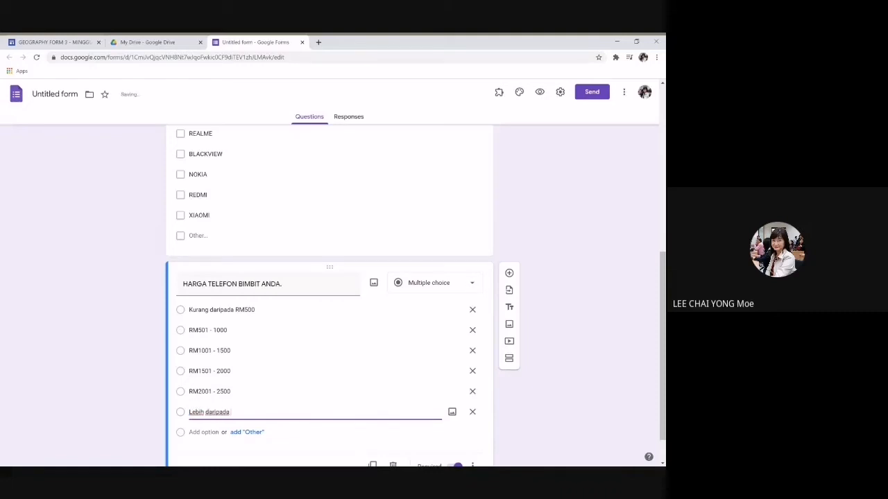
pyautogui.write(' RM')
pyautogui.write('2501')
pyautogui.click(602, 297)
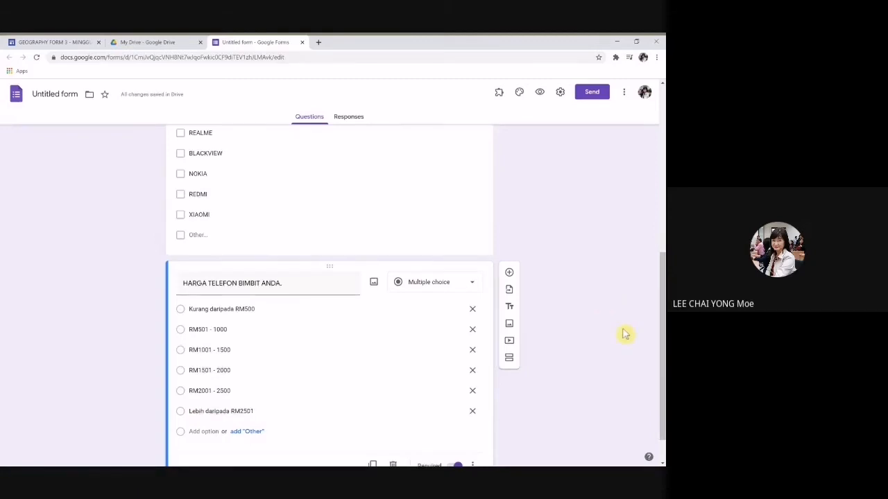
pyautogui.scroll(-1, 626, 335)
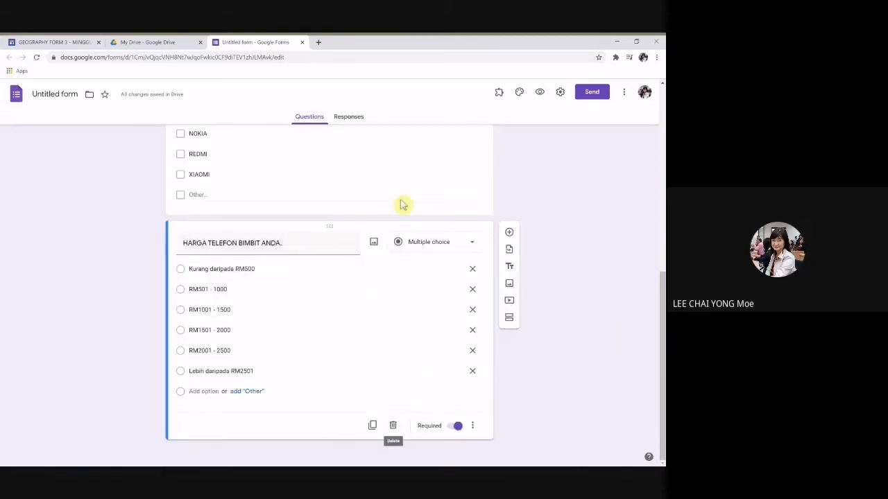
pyautogui.scroll(3, 493, 232)
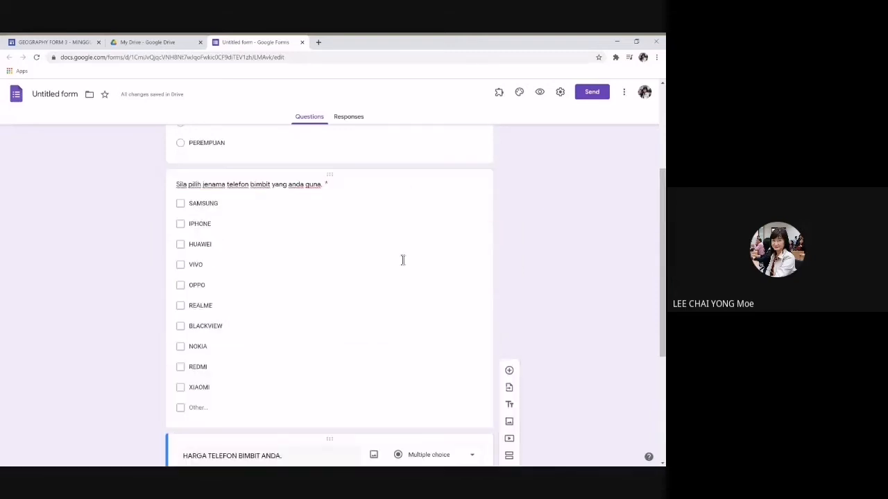
pyautogui.scroll(3, 402, 260)
pyautogui.scroll(-10, 402, 259)
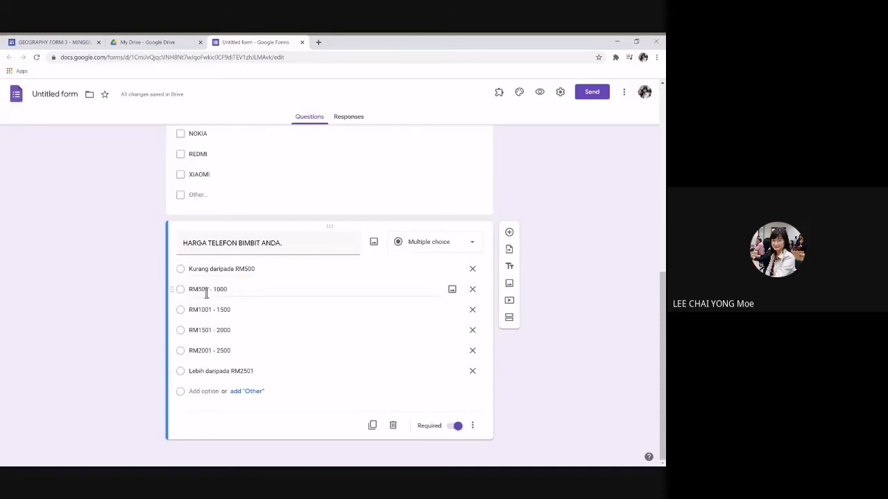
pyautogui.scroll(2, 276, 262)
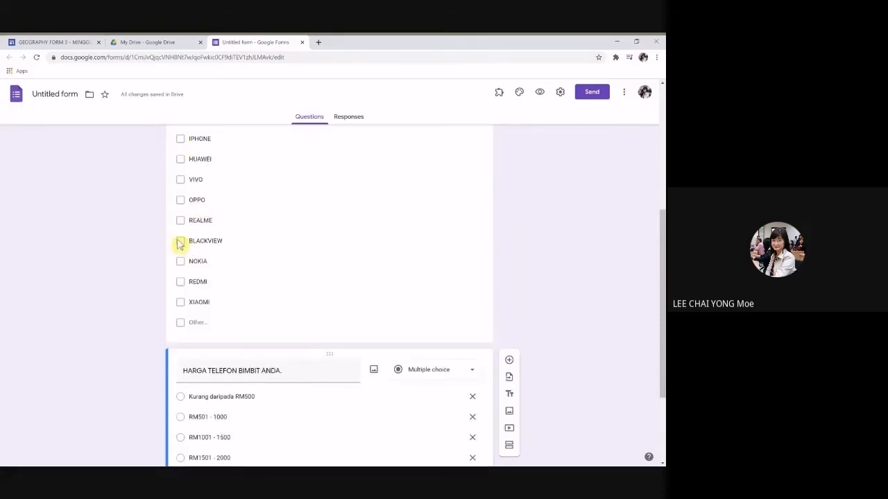
pyautogui.scroll(-2, 256, 317)
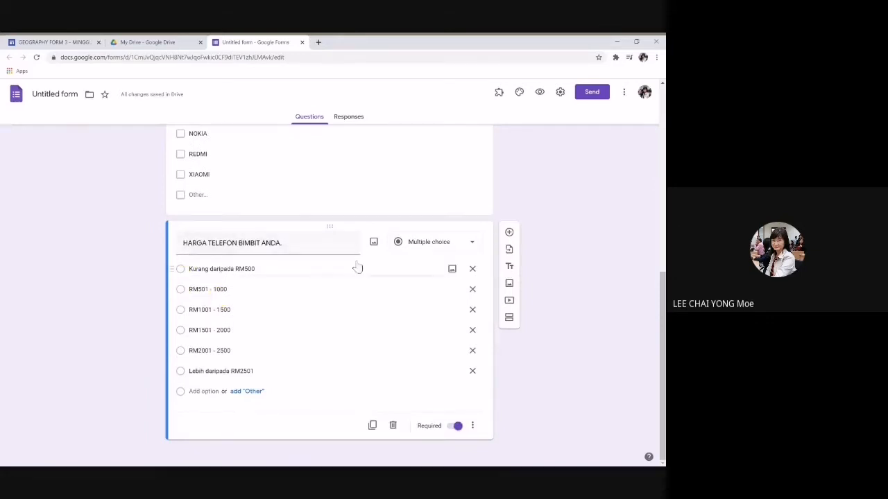
pyautogui.click(540, 93)
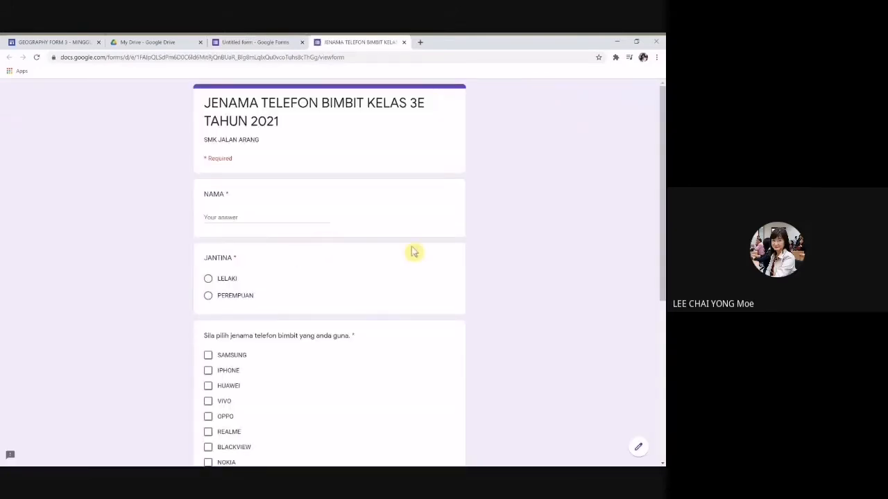
pyautogui.scroll(5, 432, 249)
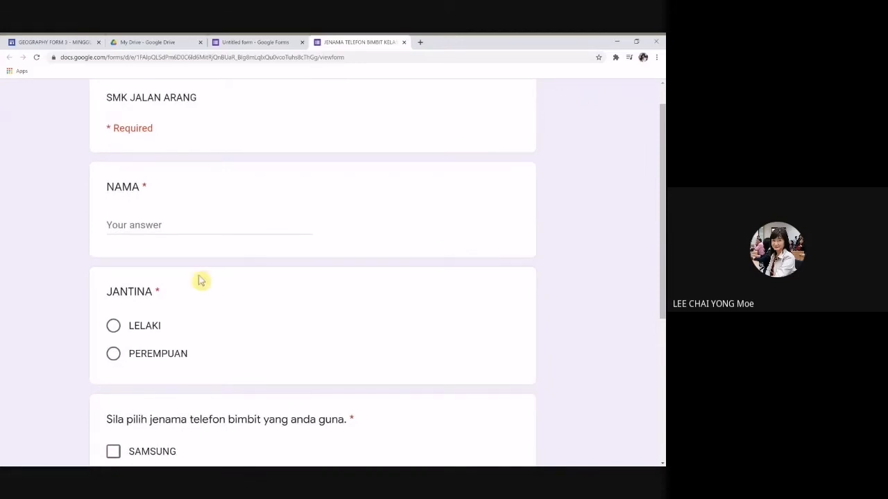
pyautogui.scroll(-2, 297, 361)
pyautogui.scroll(-1, 297, 361)
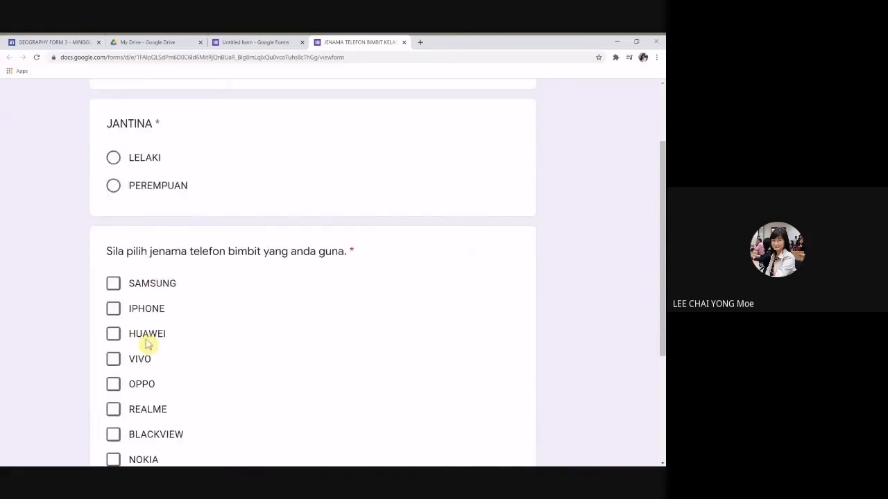
pyautogui.click(114, 310)
pyautogui.click(113, 285)
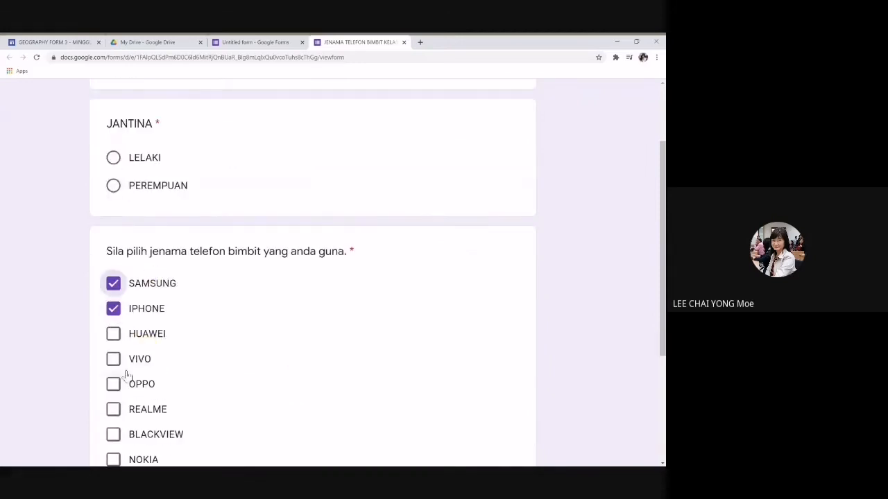
pyautogui.click(114, 335)
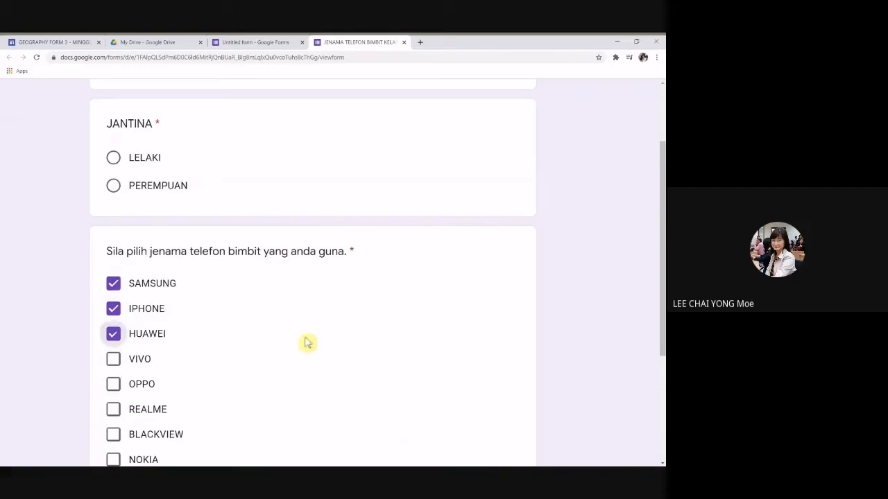
pyautogui.click(113, 334)
pyautogui.click(113, 309)
pyautogui.click(113, 285)
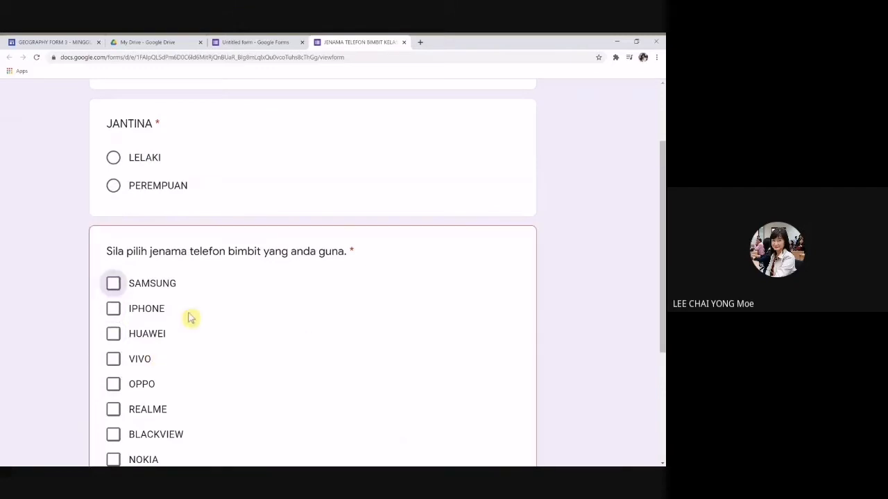
pyautogui.scroll(-3, 281, 312)
pyautogui.scroll(-4, 283, 312)
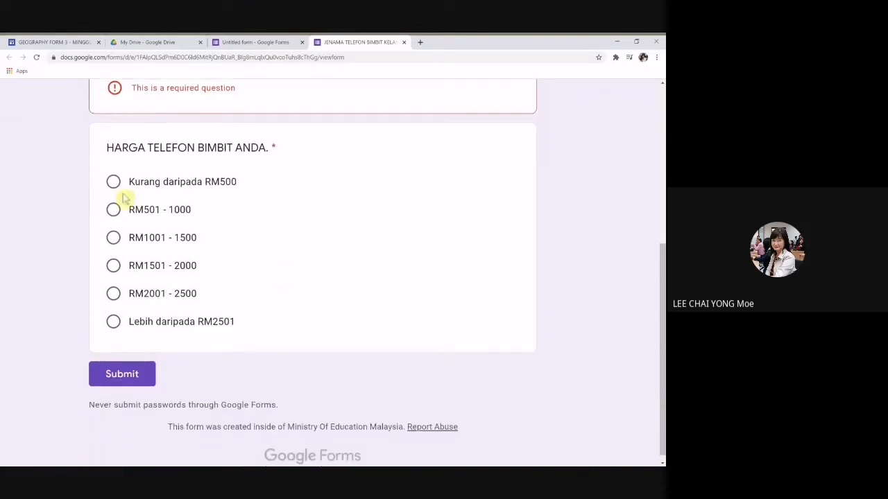
pyautogui.click(113, 237)
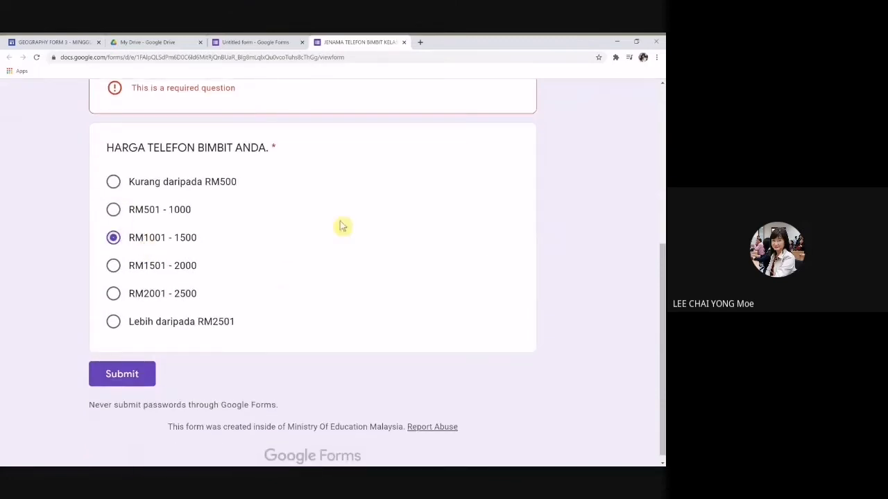
pyautogui.scroll(10, 516, 284)
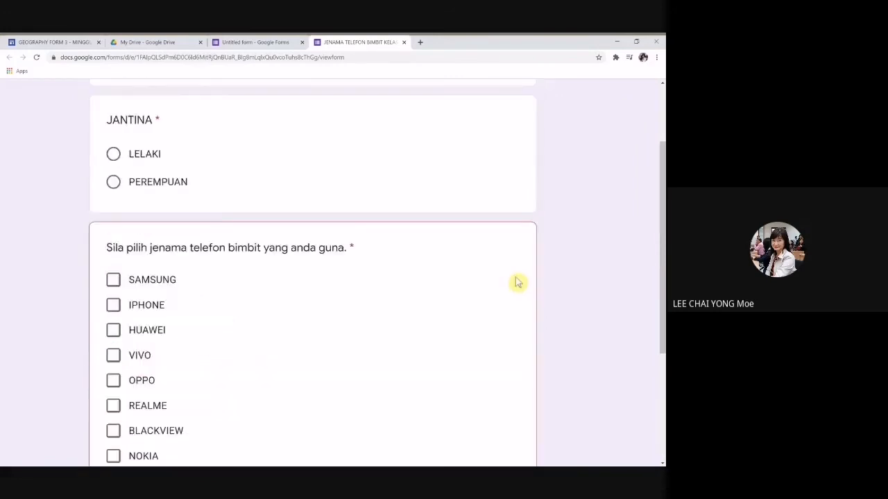
pyautogui.click(404, 43)
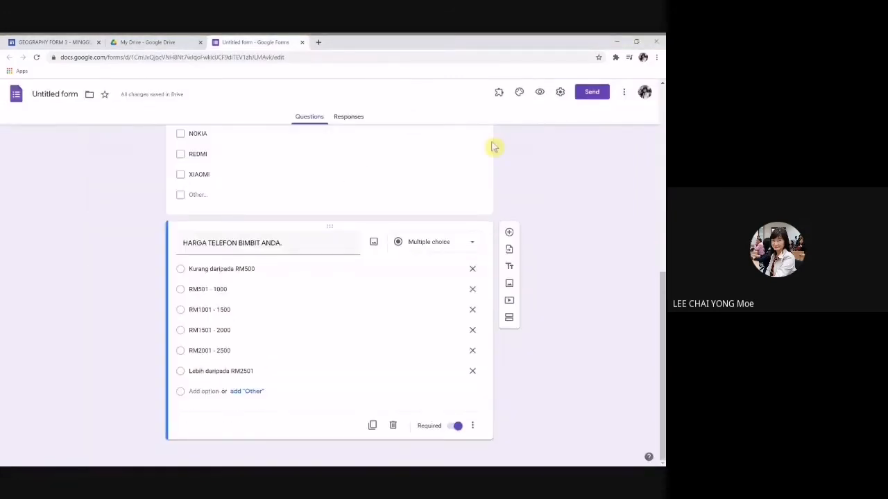
# Step: Go to the top of the form and open its Settings
pyautogui.scroll(10, 535, 212)
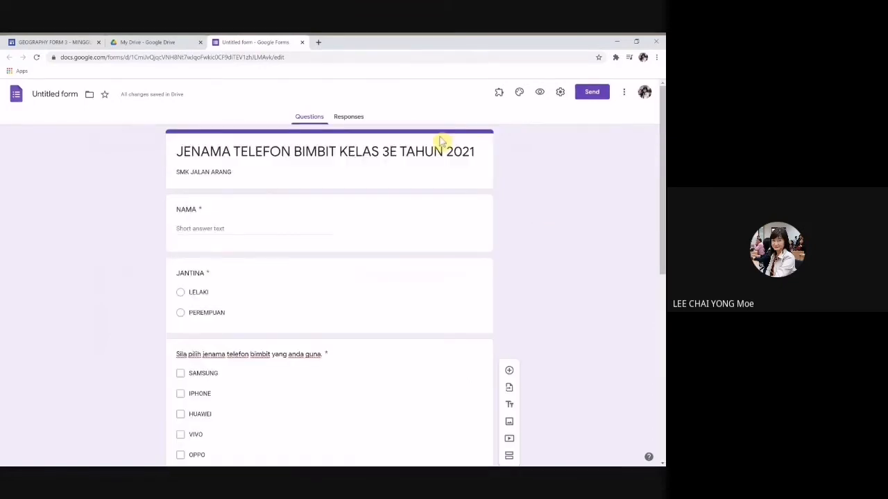
pyautogui.click(560, 94)
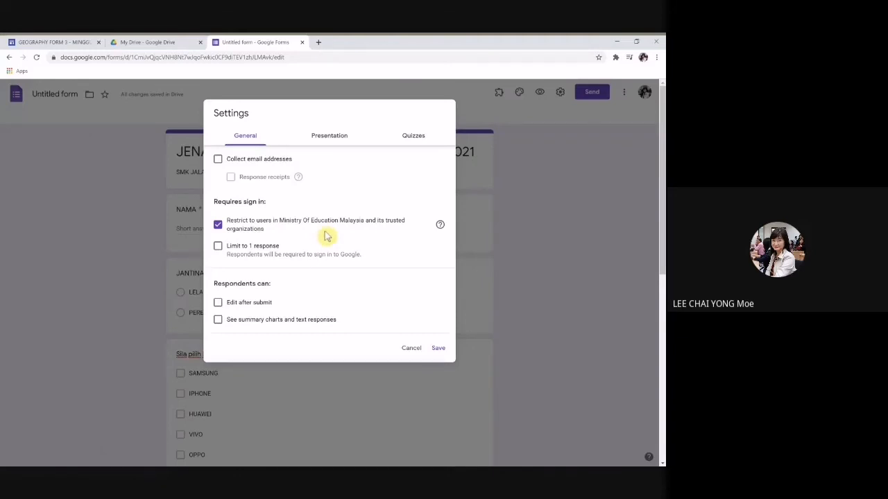
# Step: Drop the Ministry Of Education Malaysia restriction, limit responses to 1, and save the settings
pyautogui.click(218, 227)
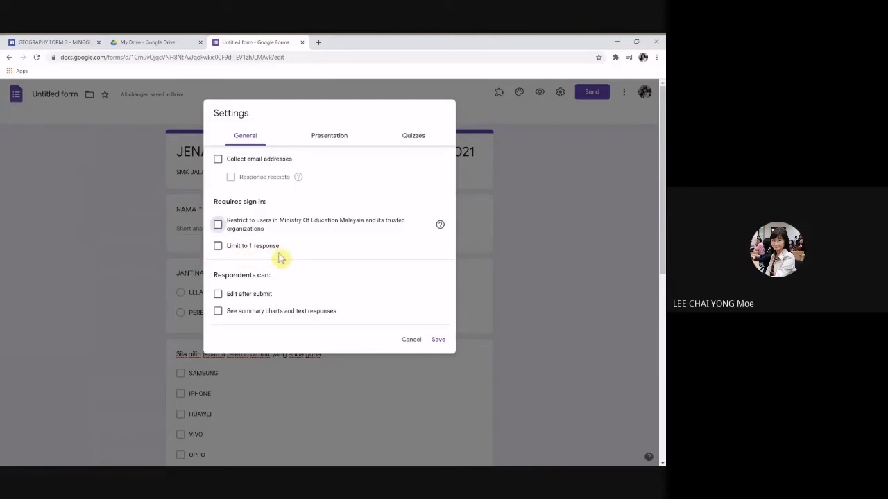
pyautogui.click(218, 246)
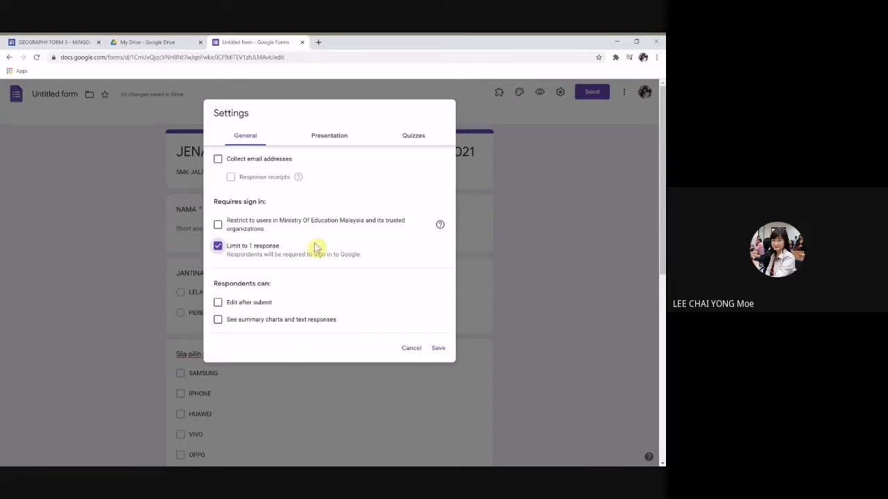
pyautogui.click(330, 139)
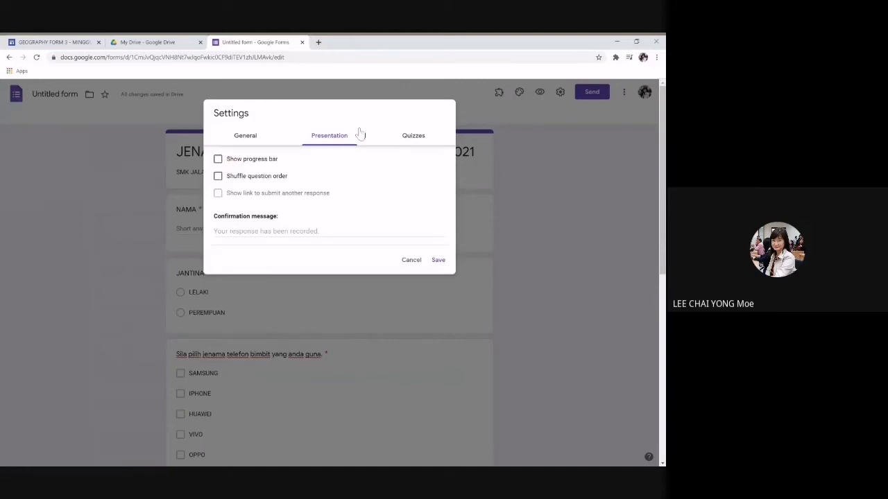
pyautogui.click(414, 137)
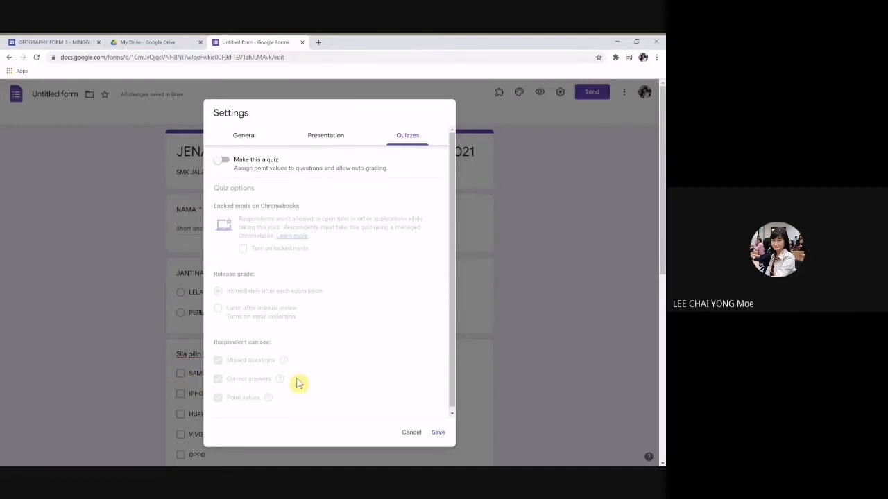
pyautogui.click(439, 434)
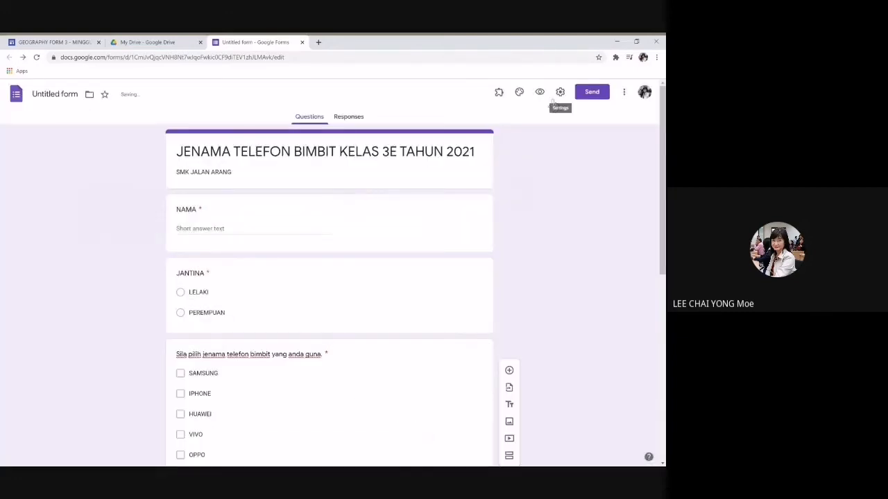
# Step: In Send form, change the email message to 'Soal selidik anda telah diterima. Terima kasih'
pyautogui.click(590, 99)
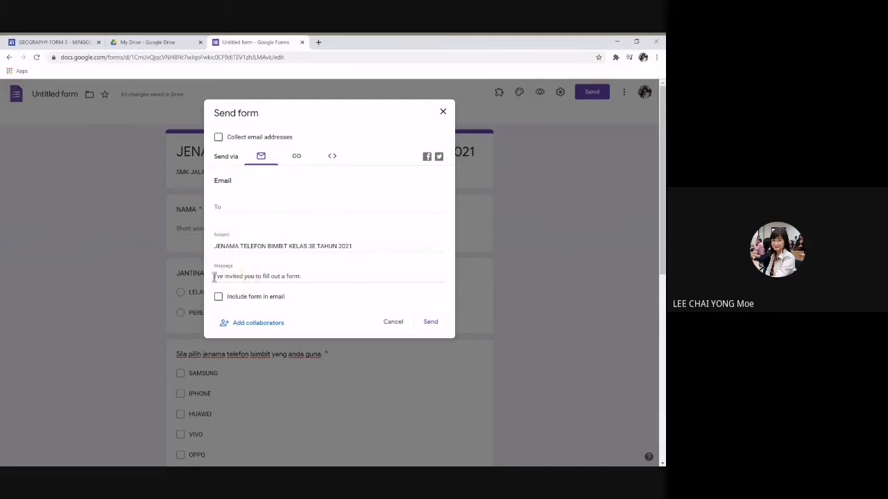
pyautogui.click(267, 276)
pyautogui.moveTo(303, 276); pyautogui.dragTo(194, 281)
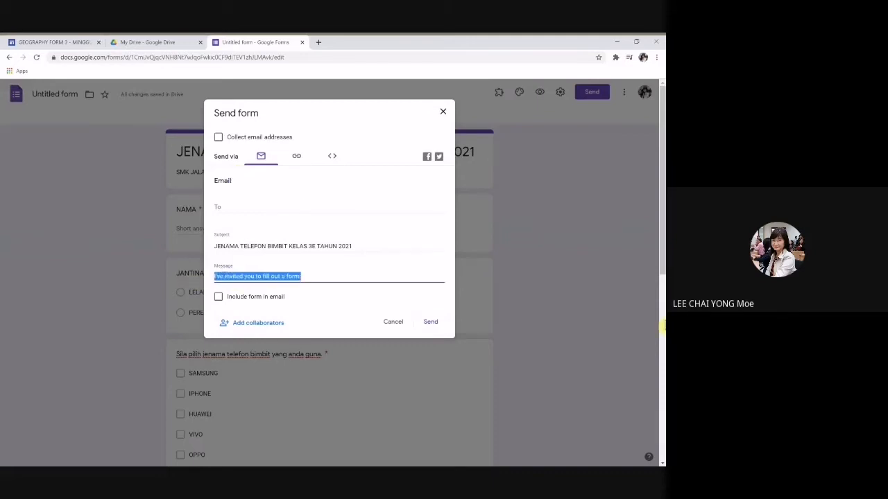
pyautogui.write('Borang')
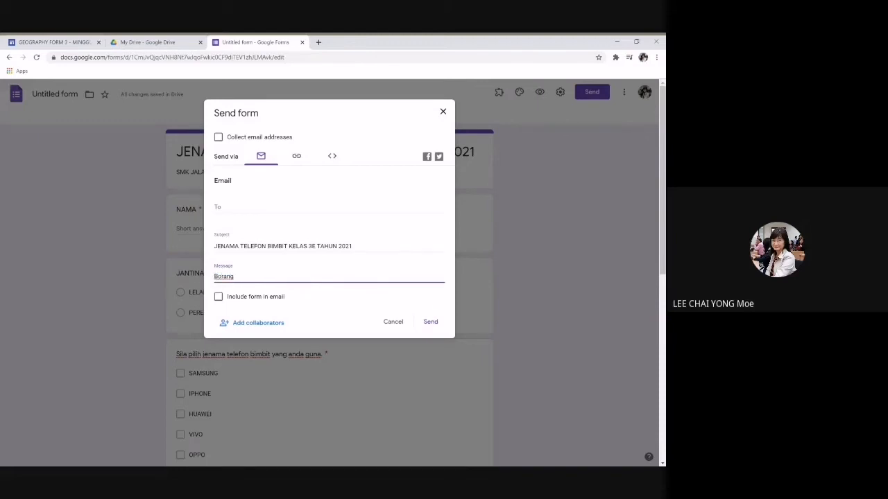
pyautogui.press('BackSpace')
pyautogui.press('BackSpace')
pyautogui.press('BackSpace')
pyautogui.press('BackSpace')
pyautogui.press('BackSpace')
pyautogui.press('BackSpace')
pyautogui.press('BackSpace')
pyautogui.write('Soal selidik anda telah diterima.')
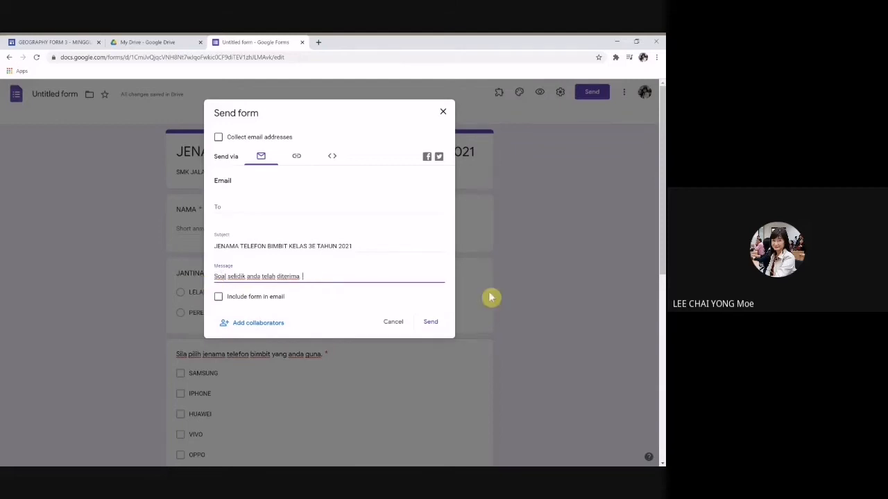
pyautogui.write('Terima kasih.')
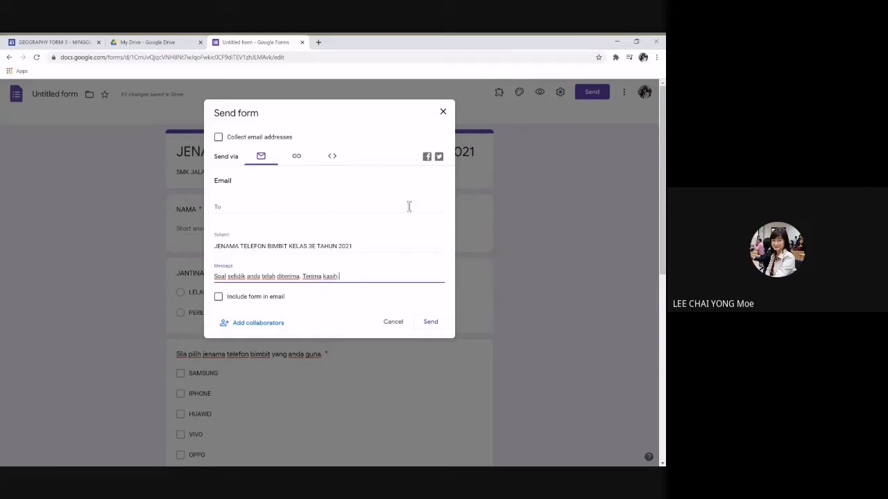
# Step: Copy the form's shortened link from the Link sharing option
pyautogui.click(296, 158)
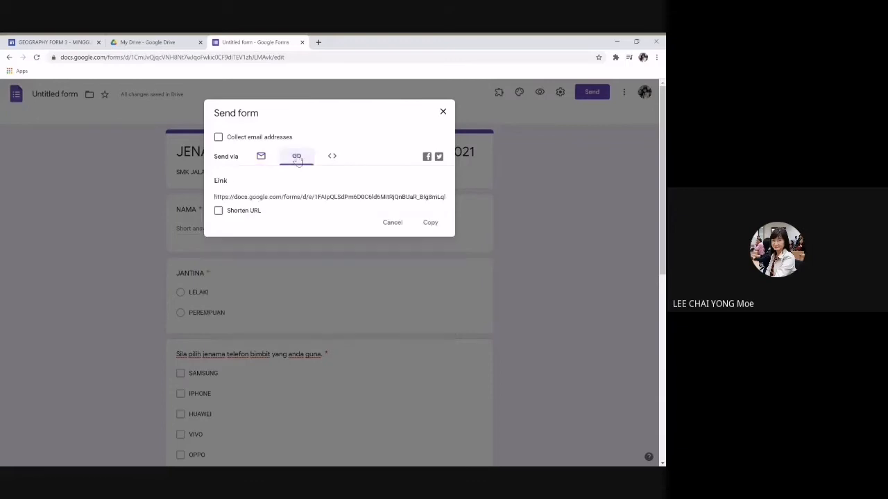
pyautogui.click(218, 211)
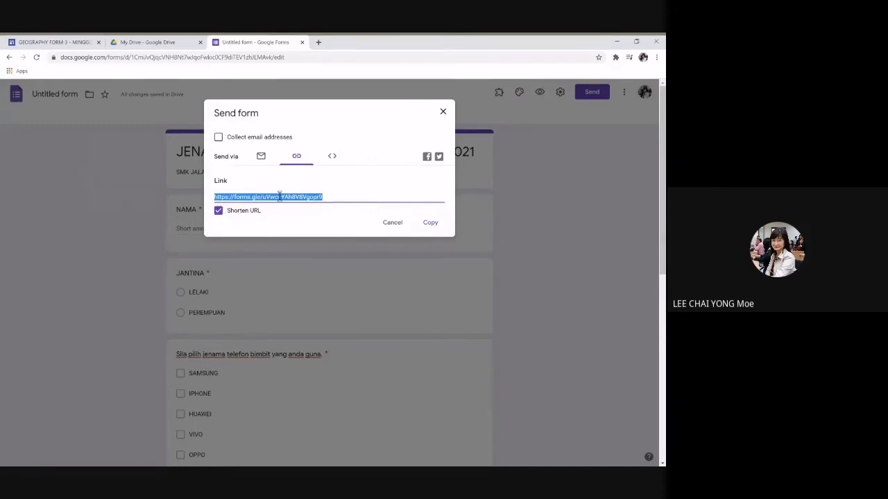
pyautogui.click(431, 224)
pyautogui.click(107, 473)
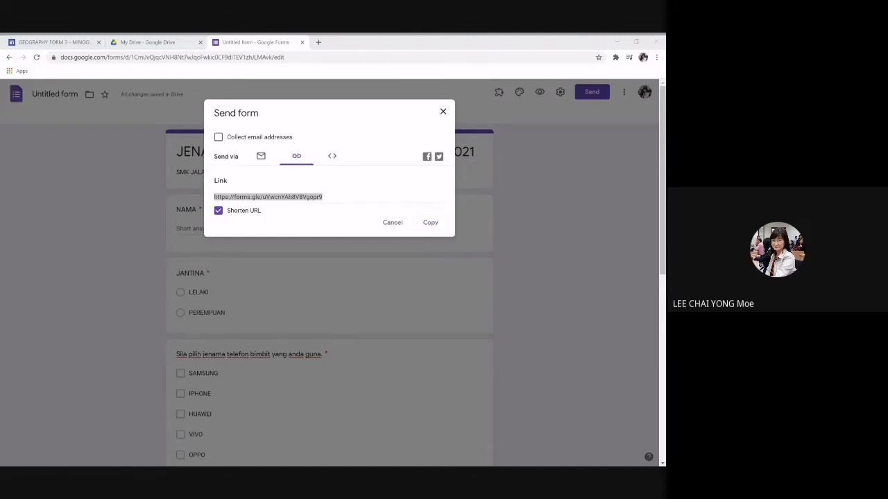
# Step: Close the send dialog and view the Responses page showing 0 responses
pyautogui.click(621, 41)
pyautogui.click(388, 229)
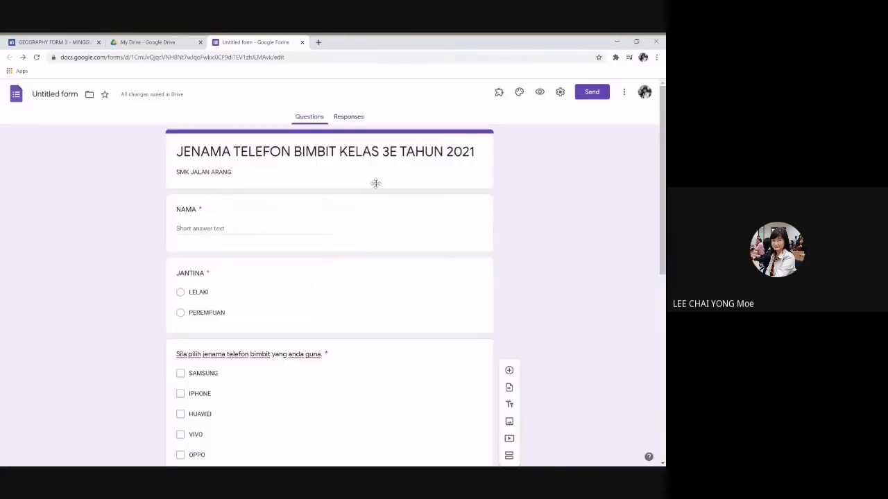
pyautogui.click(355, 118)
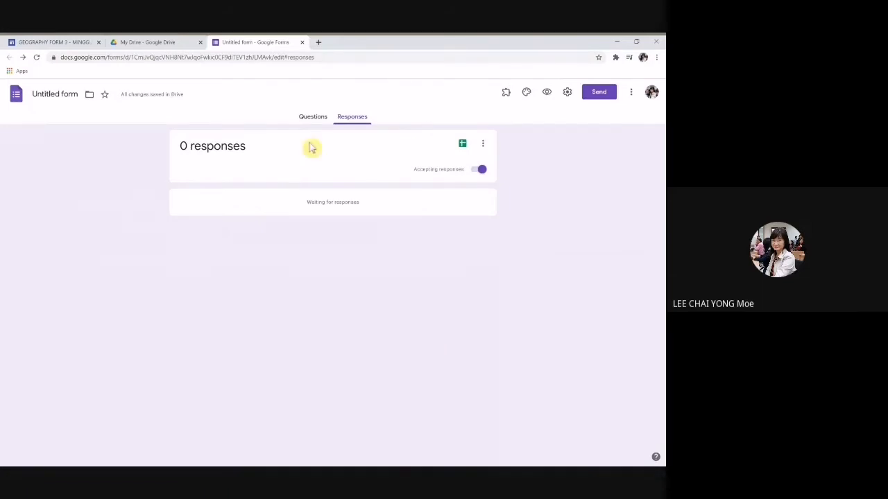
# Step: Glance at the responses summary, then return to the Questions editor
pyautogui.click(309, 119)
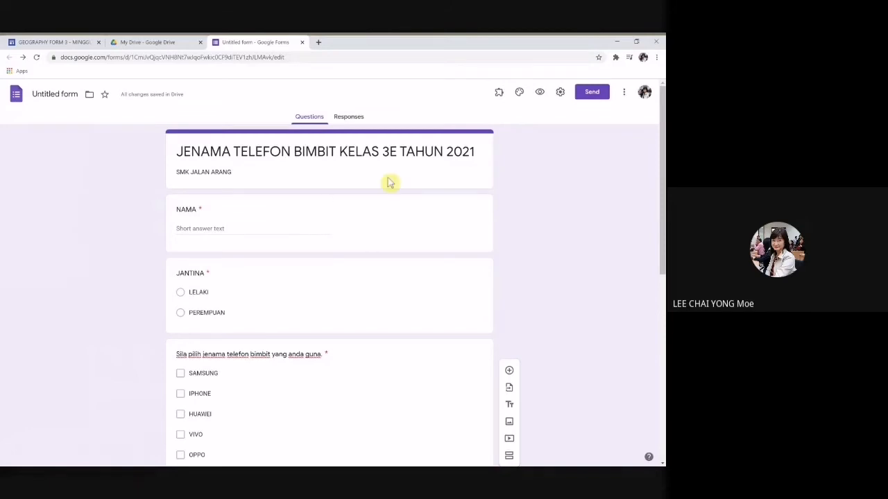
pyautogui.click(348, 116)
pyautogui.click(302, 118)
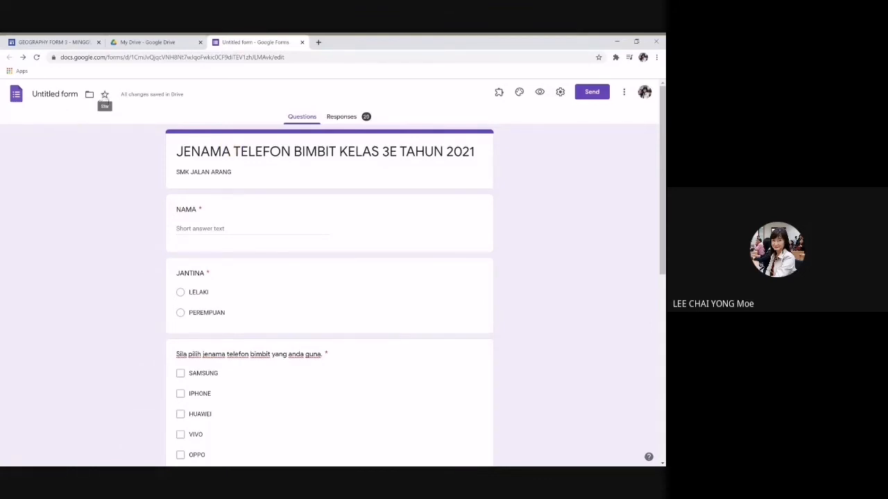
# Step: Name the form 'JENAMA TELEFON BIMBIT KELAS 3E TAHUN 2021' and view its 20-response summary
pyautogui.click(50, 95)
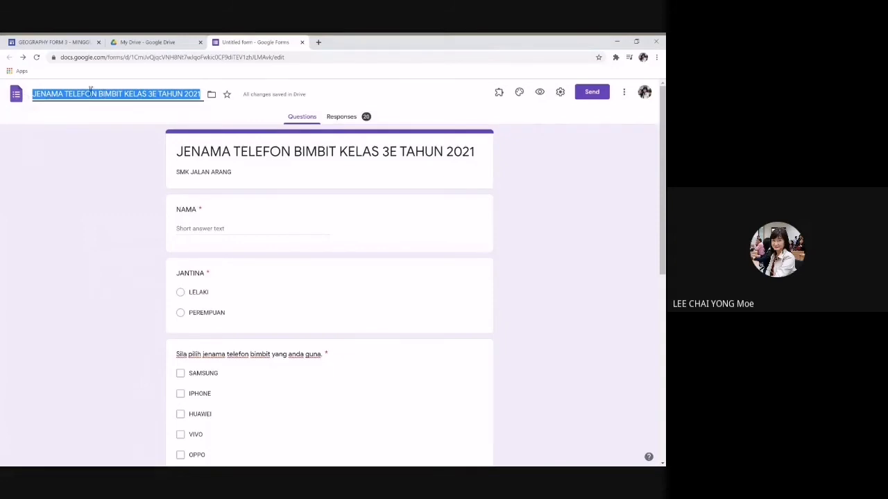
pyautogui.click(391, 100)
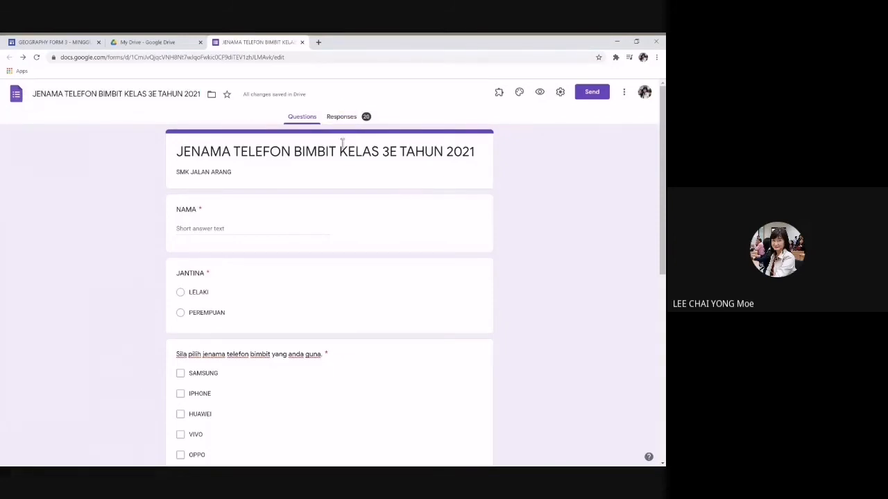
pyautogui.click(343, 118)
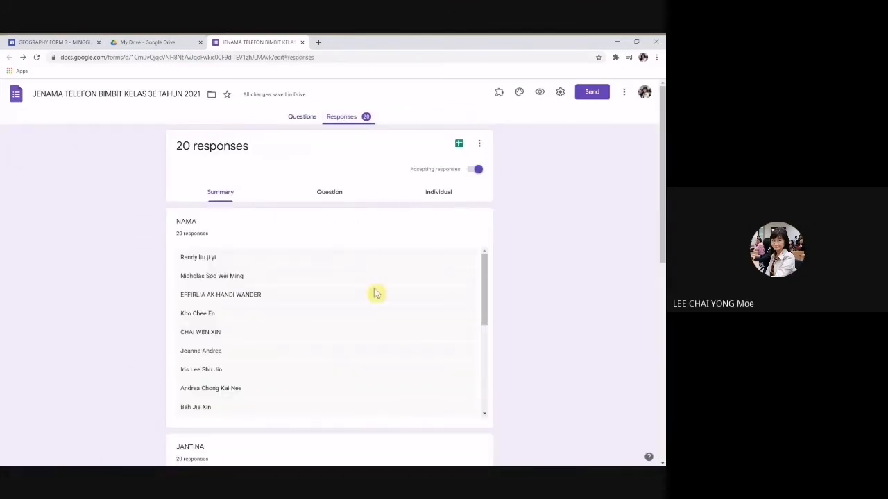
pyautogui.scroll(-3, 345, 326)
pyautogui.scroll(-2, 561, 284)
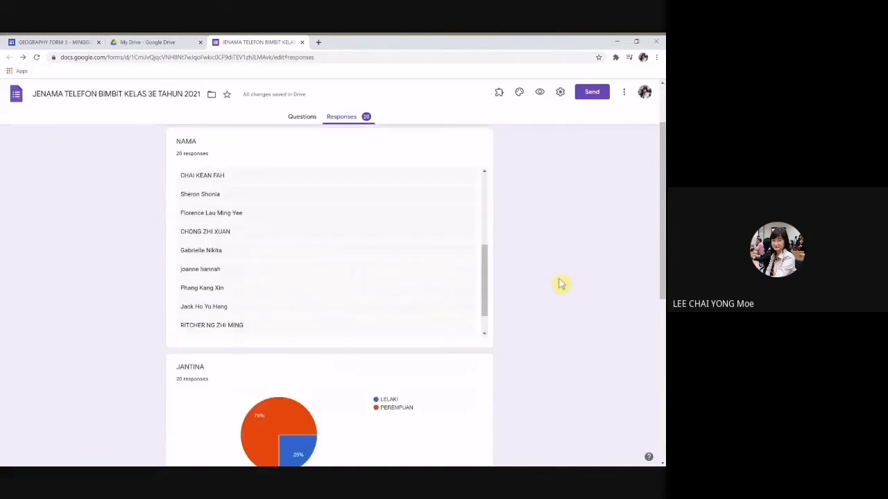
pyautogui.scroll(-4, 560, 284)
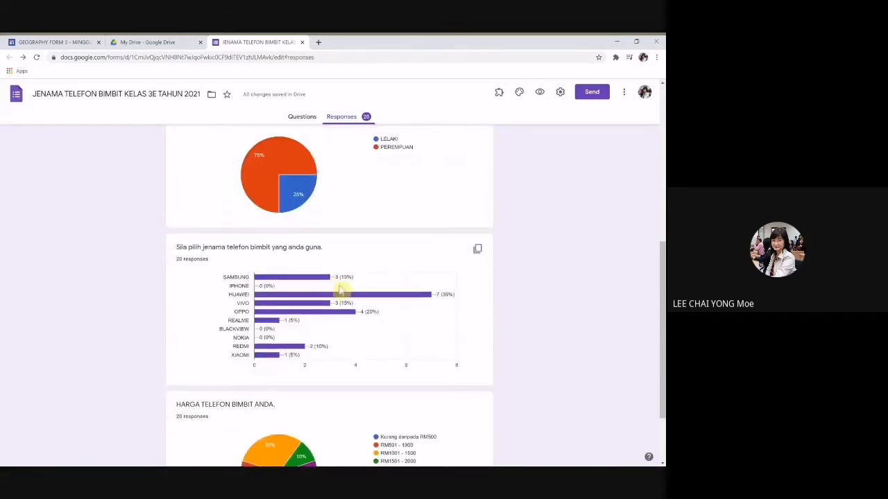
pyautogui.moveTo(333, 353)
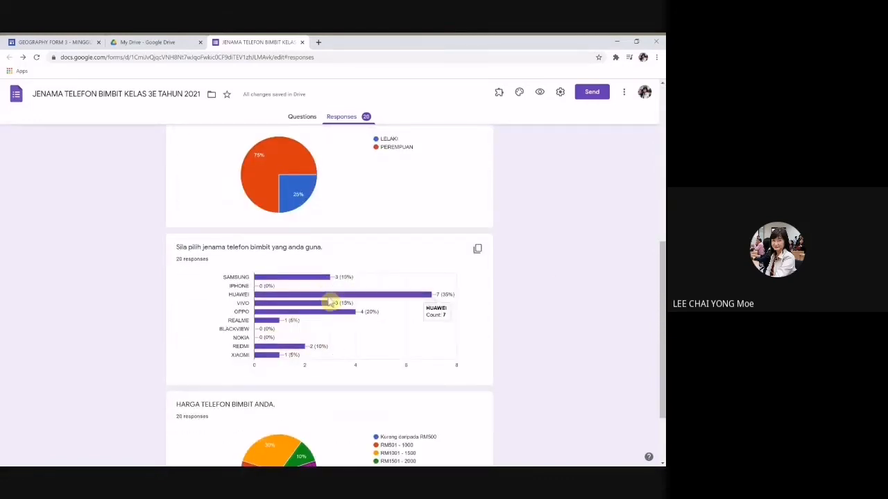
pyautogui.moveTo(277, 286)
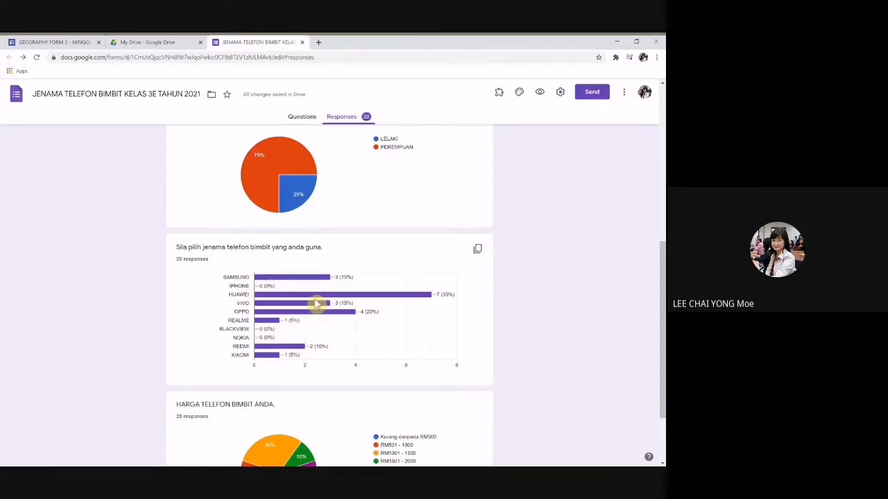
pyautogui.scroll(5, 409, 260)
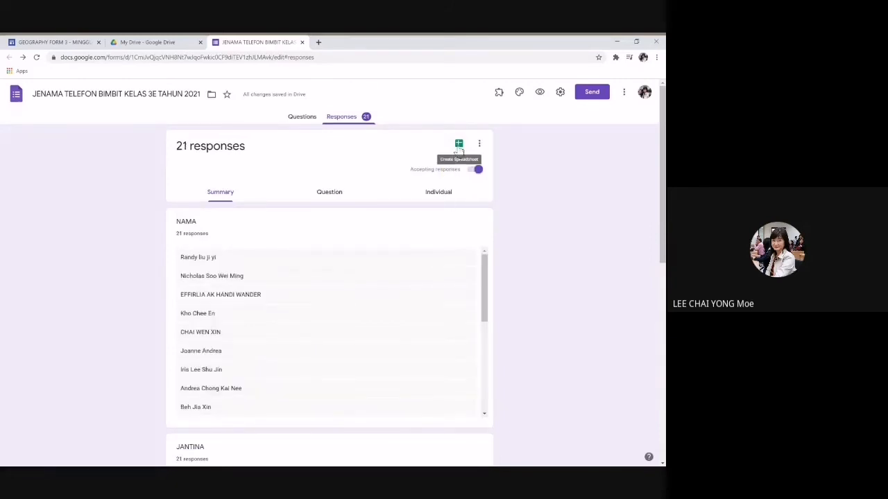
pyautogui.hotkey('ctrl', '+')
pyautogui.hotkey('ctrl', '+')
pyautogui.hotkey('ctrl', '+')
pyautogui.hotkey('ctrl', '+')
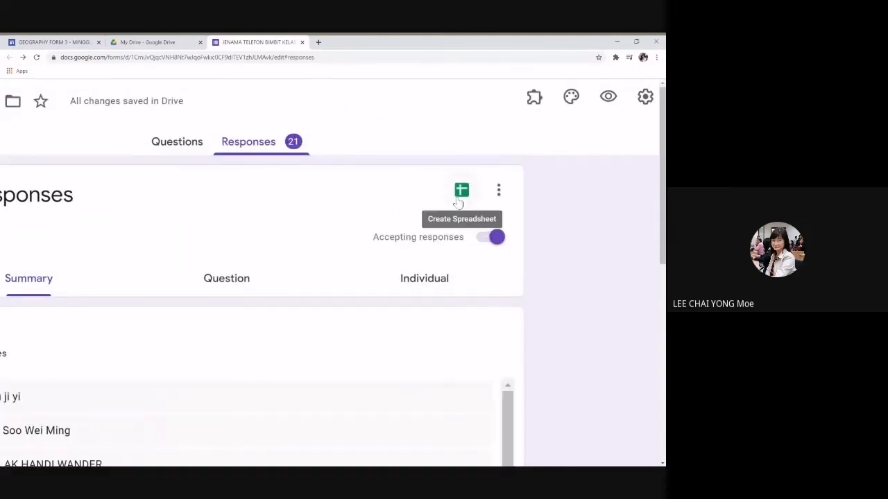
pyautogui.click(461, 194)
pyautogui.scroll(-3, 444, 244)
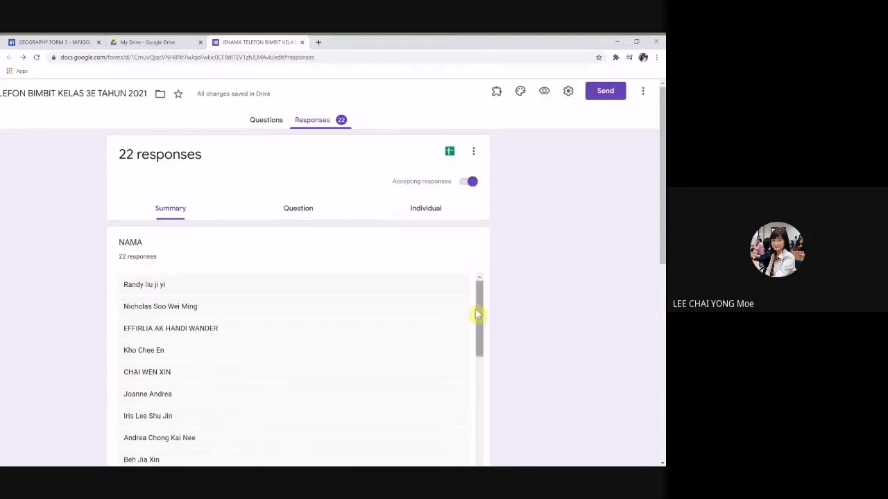
pyautogui.moveTo(478, 303); pyautogui.dragTo(490, 277)
# Step: Send responses to a new spreadsheet, 'JENAMA TELEFON BIMBIT KELAS 3E TAHUN 2021 (Responses)'
pyautogui.click(448, 153)
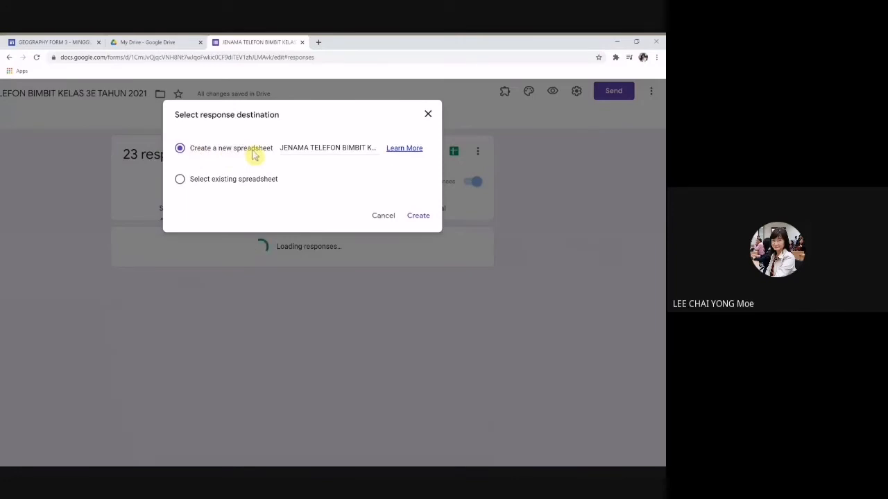
pyautogui.click(422, 215)
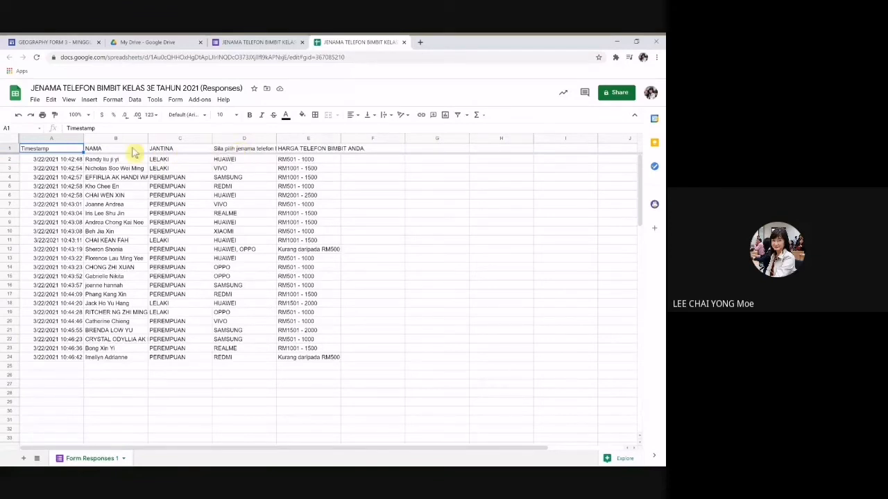
# Step: Put borders on every cell of the response data from NAMA through column E
pyautogui.moveTo(102, 150); pyautogui.dragTo(337, 363)
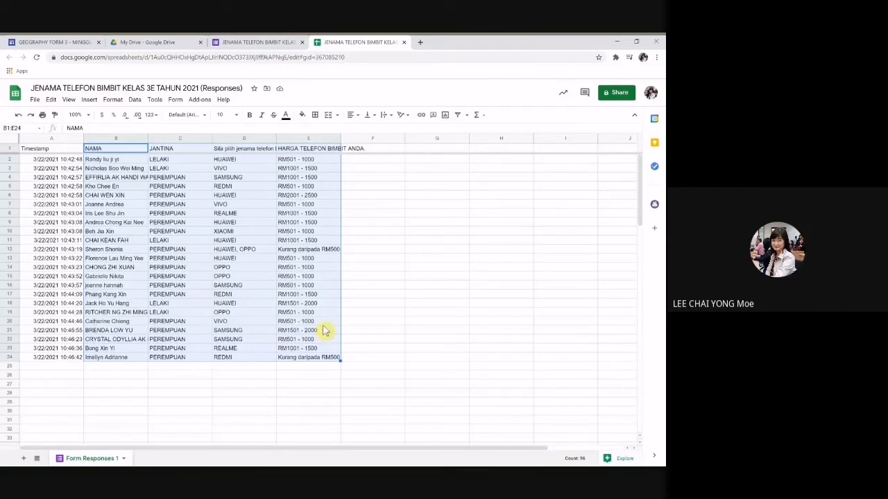
pyautogui.click(36, 141)
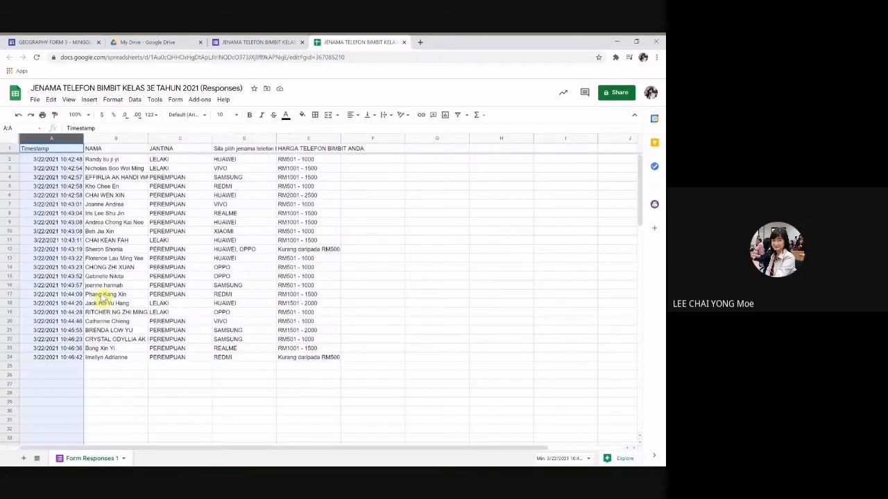
pyautogui.moveTo(117, 149); pyautogui.dragTo(333, 359)
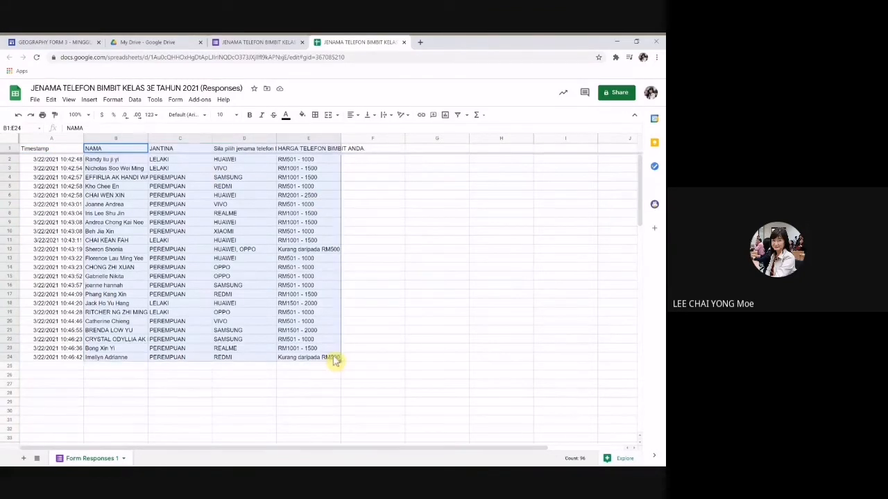
pyautogui.click(315, 115)
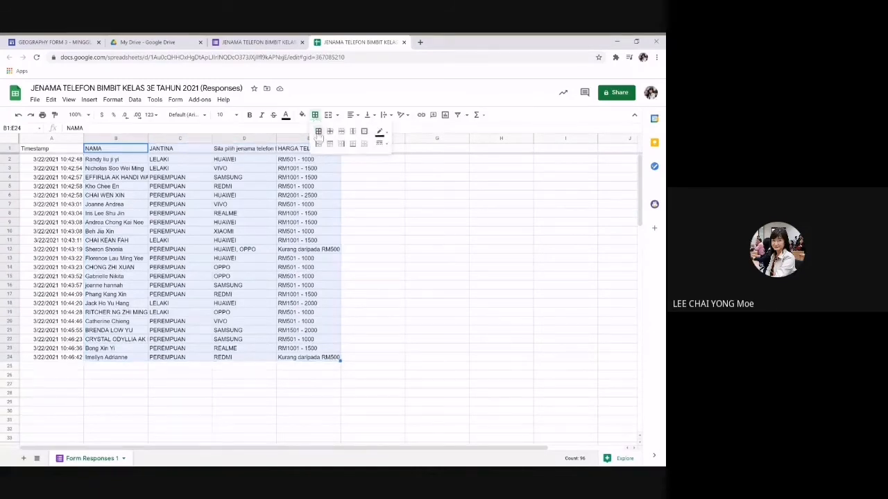
pyautogui.click(318, 131)
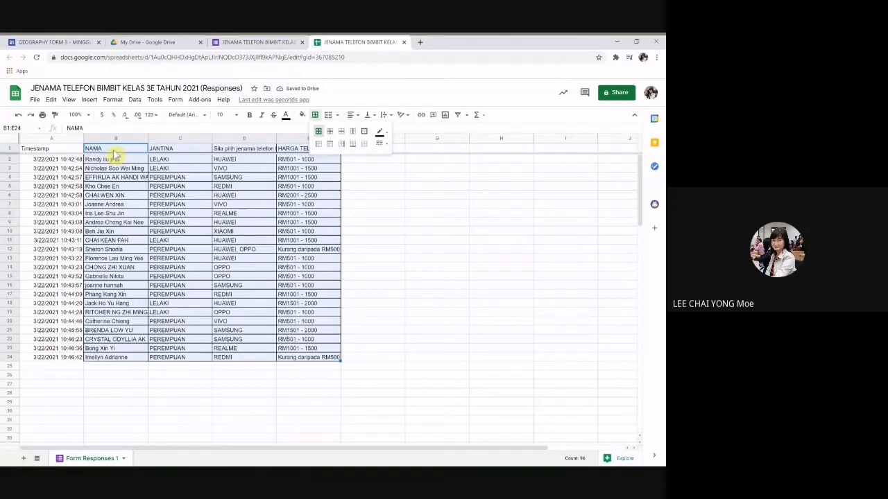
# Step: Copy the response table B1:E24 with Edit > Copy
pyautogui.moveTo(115, 148); pyautogui.dragTo(310, 360)
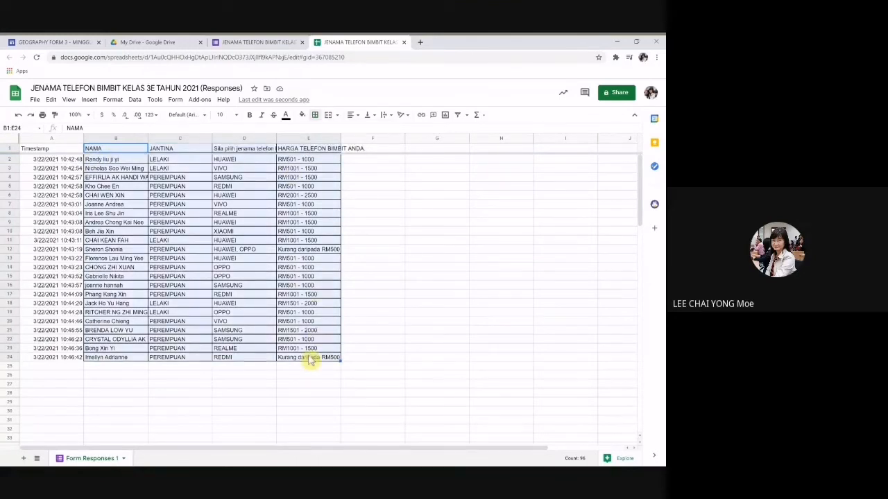
pyautogui.click(50, 99)
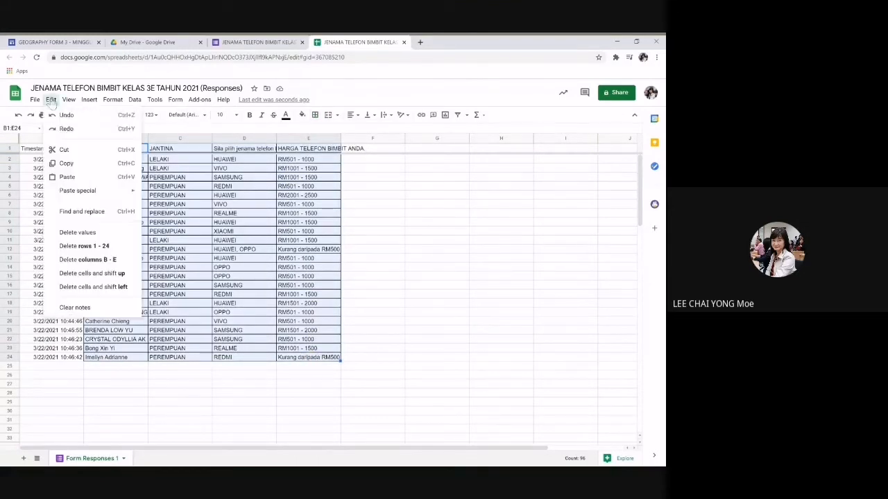
pyautogui.click(67, 163)
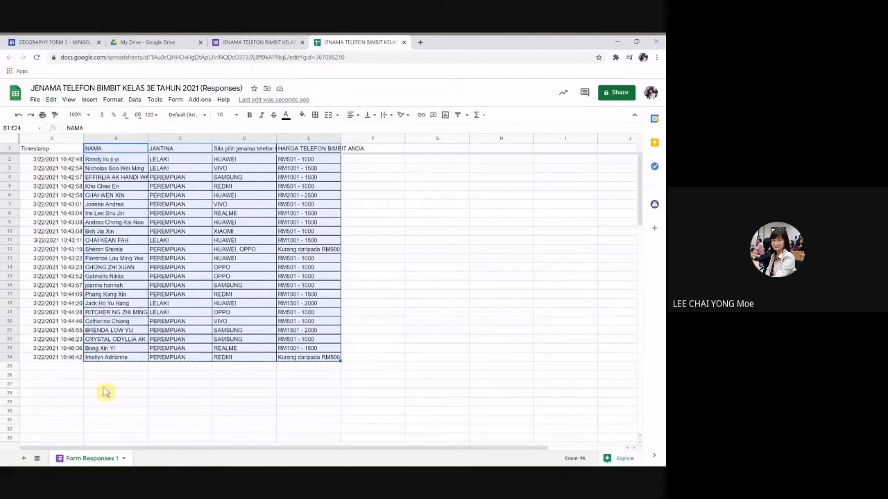
# Step: Add Sheet2 and paste the response table into A1
pyautogui.click(23, 458)
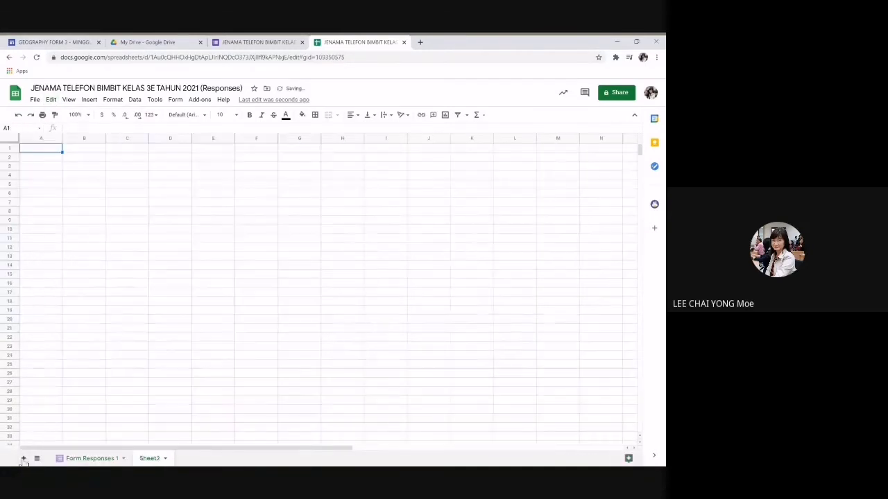
pyautogui.click(51, 99)
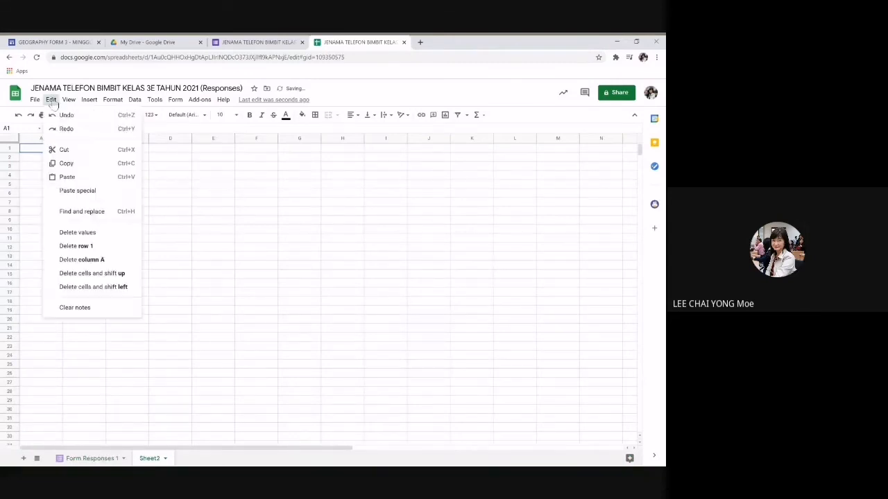
pyautogui.click(102, 179)
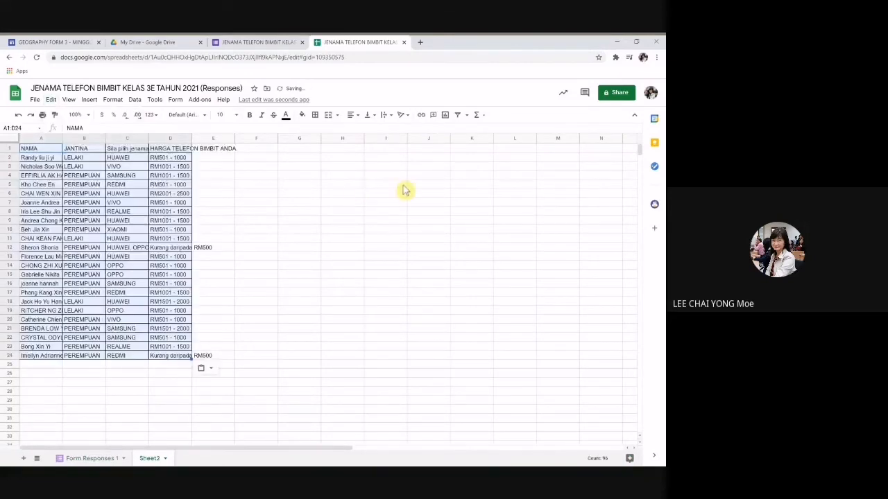
# Step: Widen columns A–D so the full entries fit
pyautogui.moveTo(40, 139); pyautogui.dragTo(170, 138)
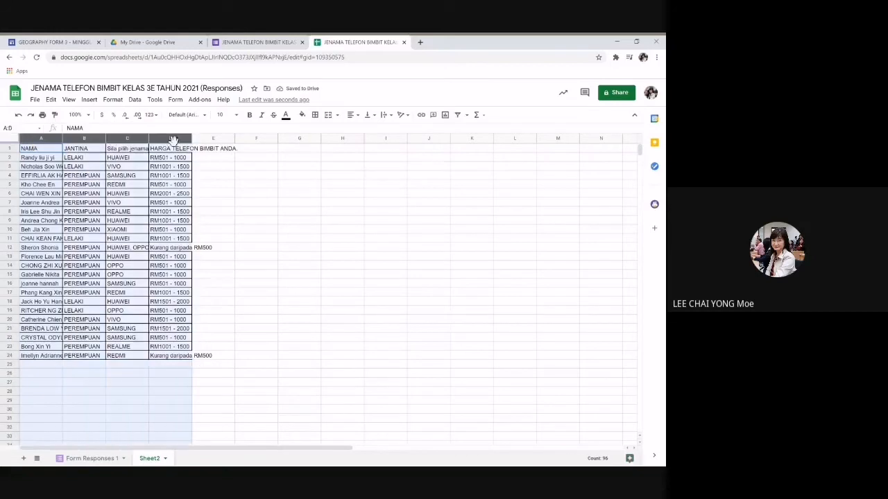
pyautogui.moveTo(62, 139); pyautogui.dragTo(107, 141)
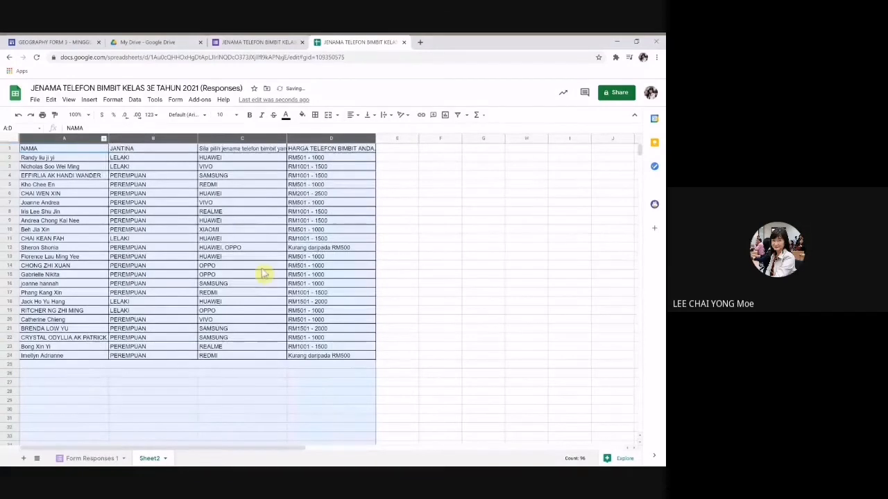
pyautogui.click(319, 221)
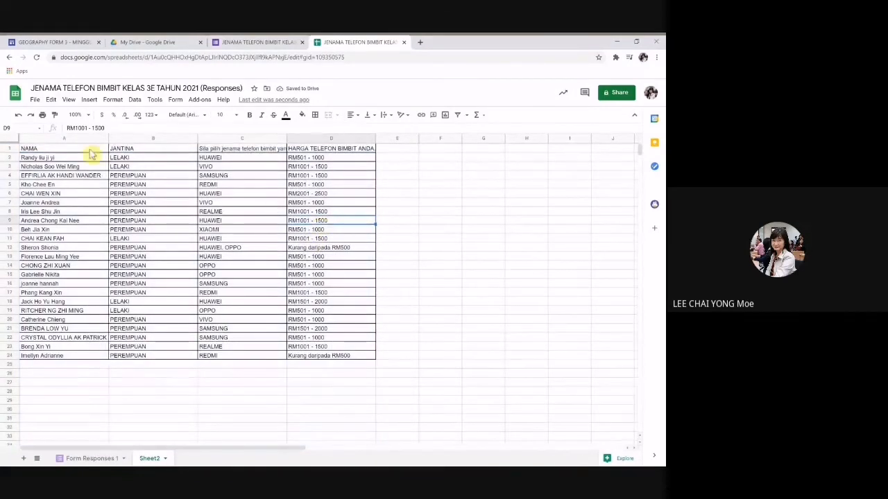
pyautogui.click(8, 148)
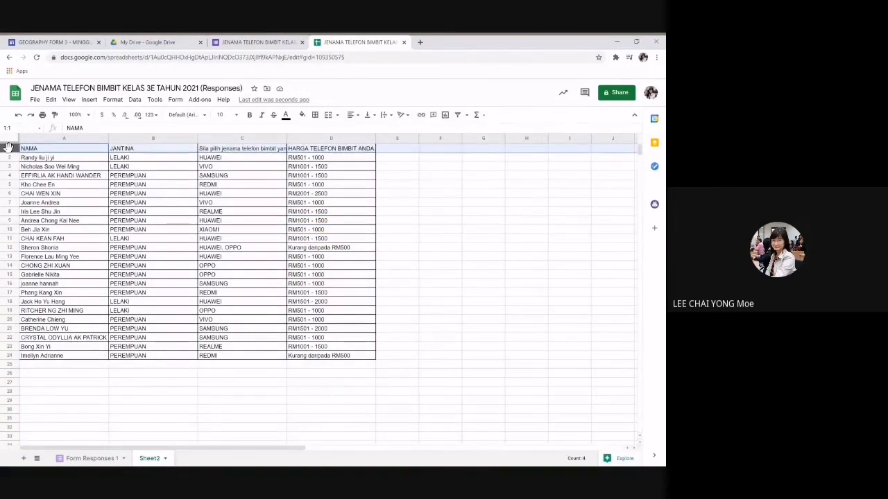
# Step: Insert two blank rows above the headings and merge A1:D1
pyautogui.click(90, 100)
pyautogui.click(105, 115)
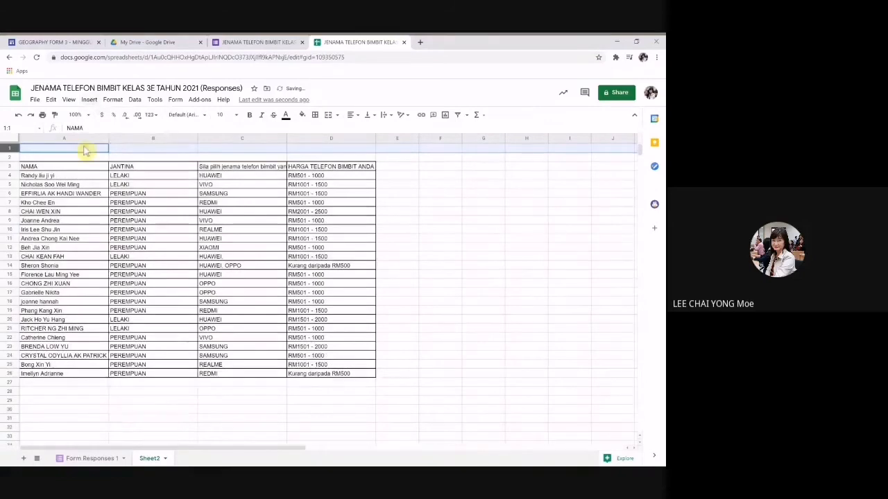
pyautogui.click(84, 150)
pyautogui.moveTo(85, 150); pyautogui.dragTo(327, 153)
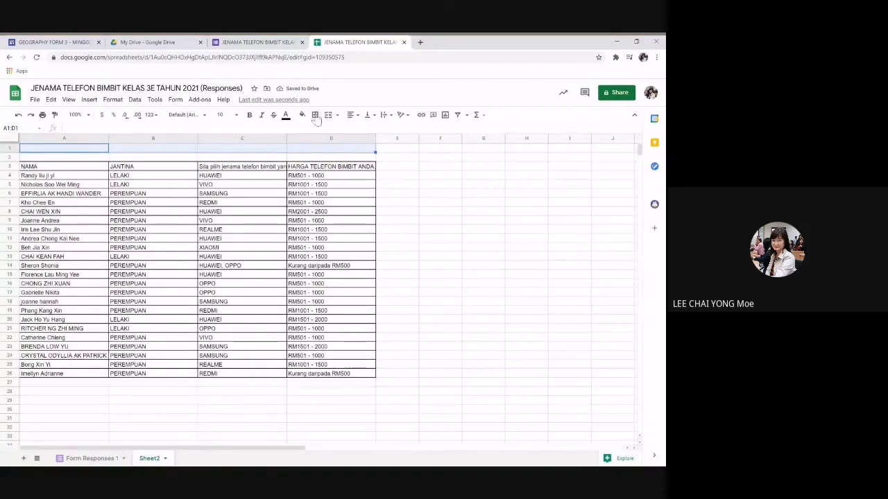
pyautogui.click(328, 116)
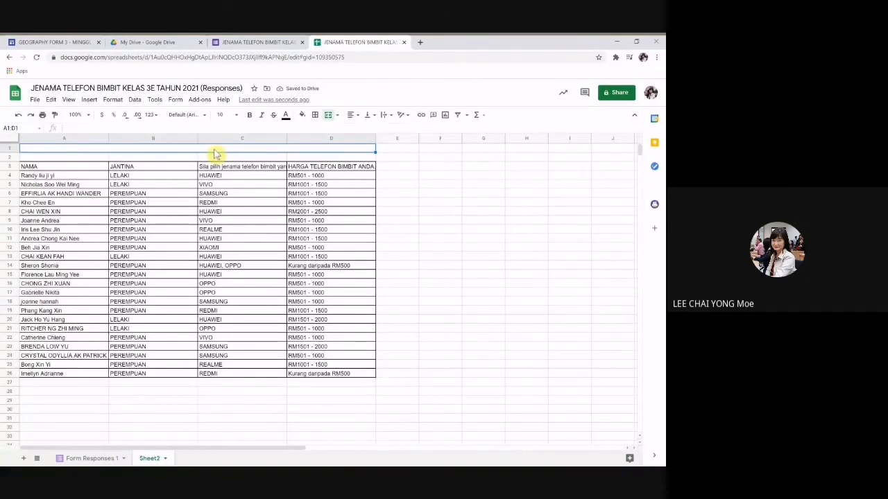
# Step: Enter the title 'JENAMA TELEFON BIMBIT MURID KELAS 3 EDMONTON TAHUN 2021, SMK JALAN ARANG'
pyautogui.press('Return')
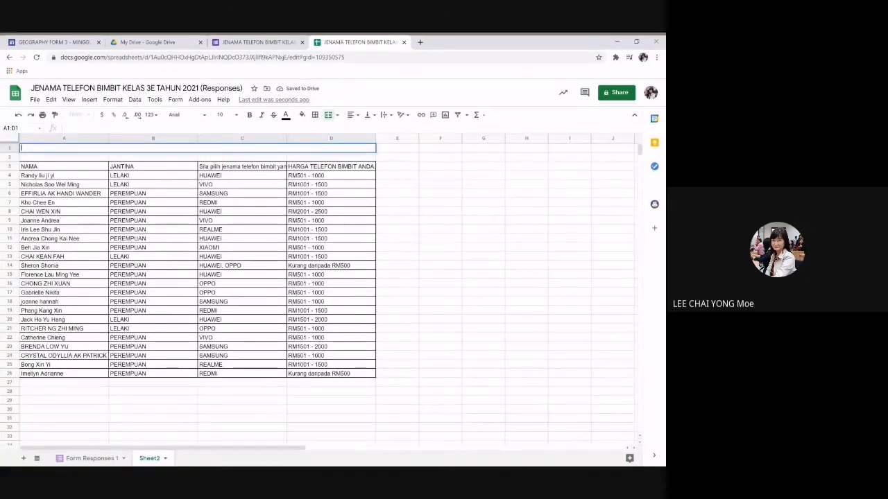
pyautogui.write('JENA')
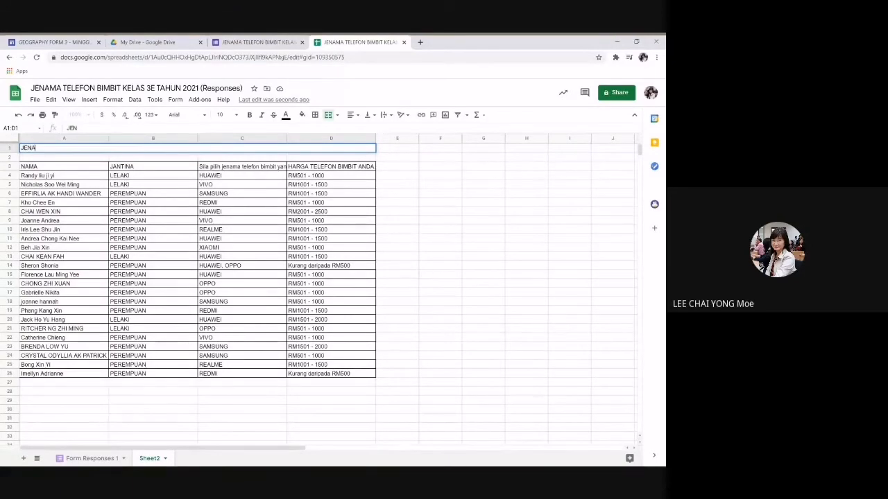
pyautogui.write('MA TELEFON')
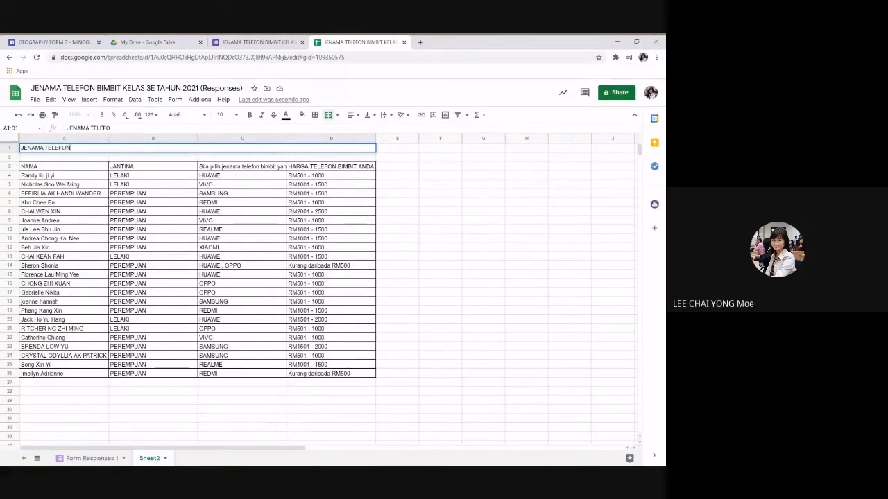
pyautogui.write(' BIM')
pyautogui.write('BIT')
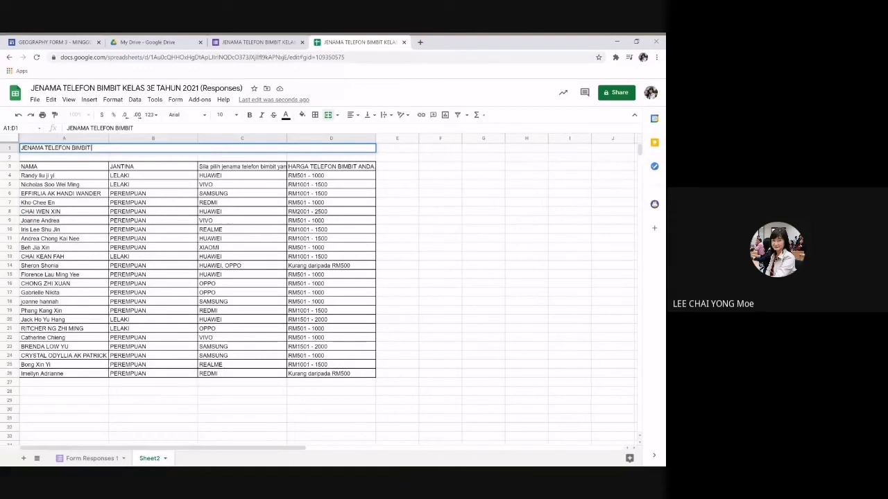
pyautogui.write(' MURID KELAS 3 EDMO')
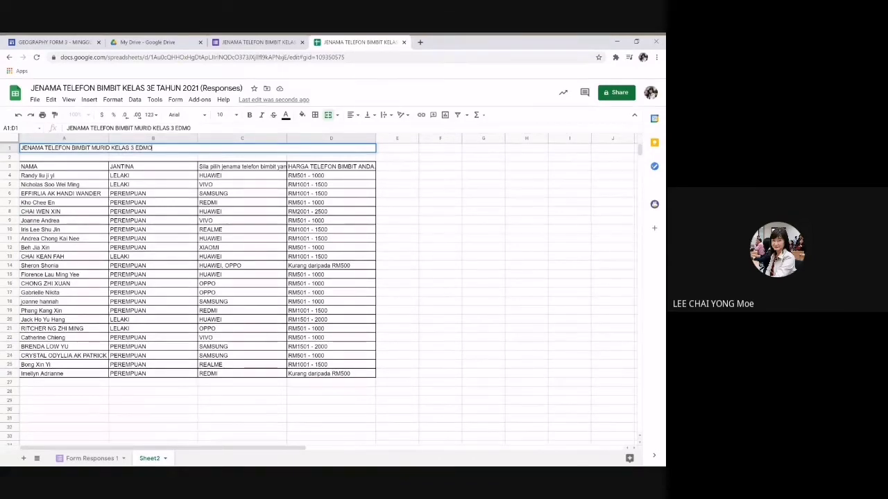
pyautogui.write('NTON TAHUN 202')
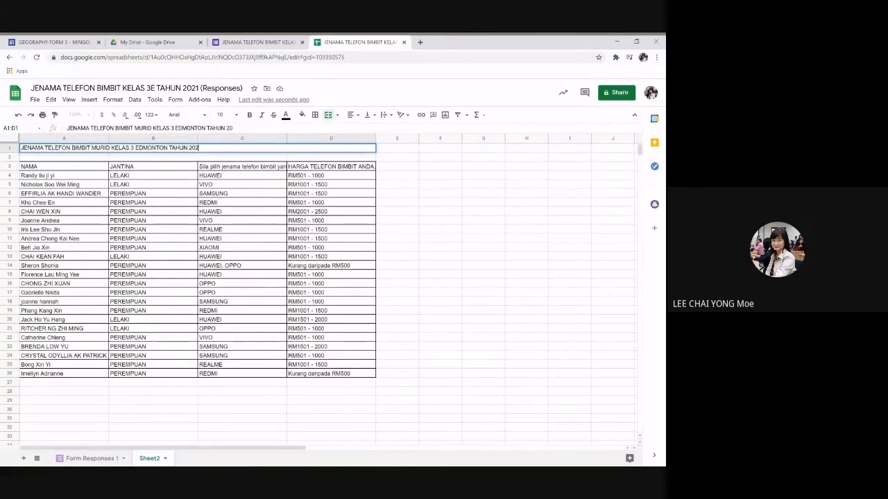
pyautogui.write('1, SMK JALAN ARANG')
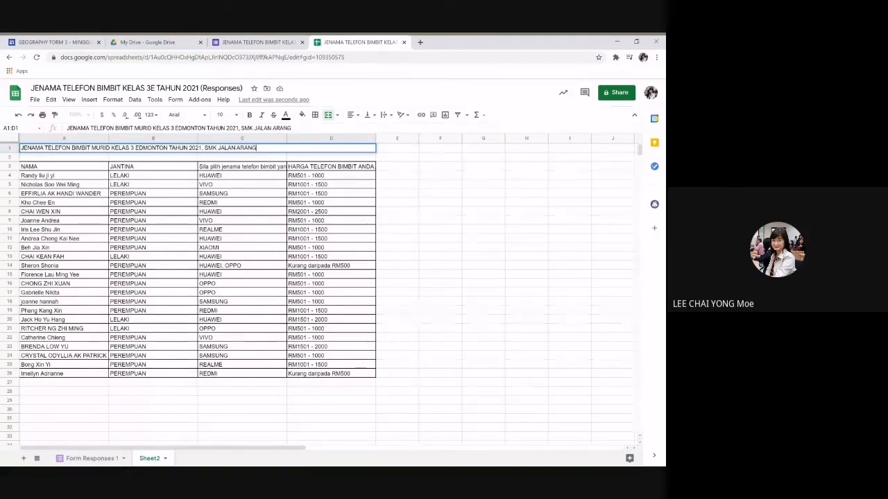
pyautogui.press('Return')
# Step: Make the merged title bold and centred
pyautogui.moveTo(64, 149); pyautogui.dragTo(333, 149)
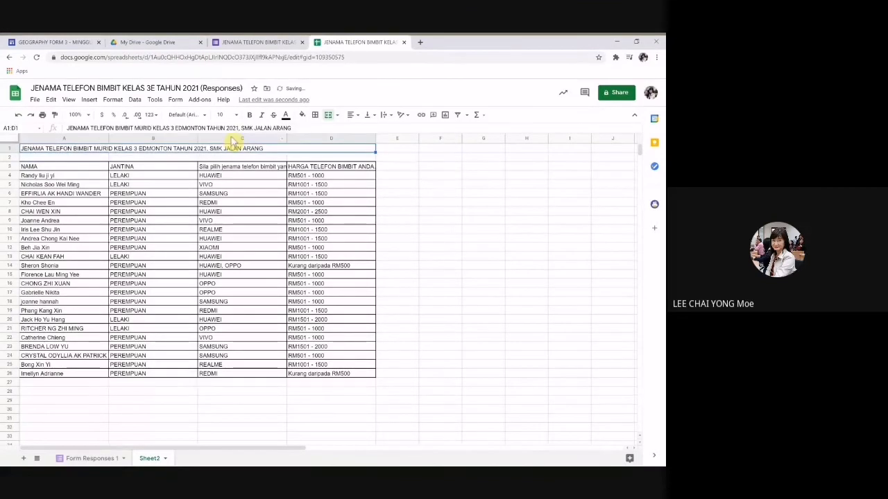
pyautogui.click(249, 115)
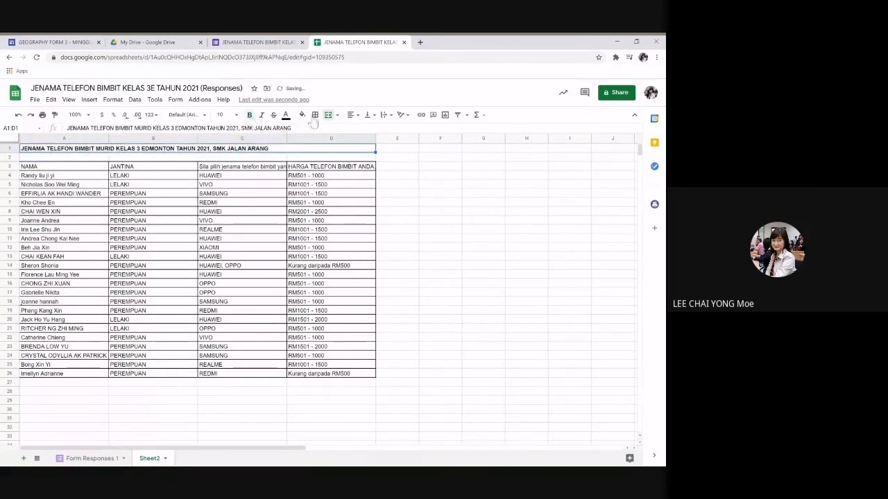
pyautogui.click(353, 115)
pyautogui.click(362, 130)
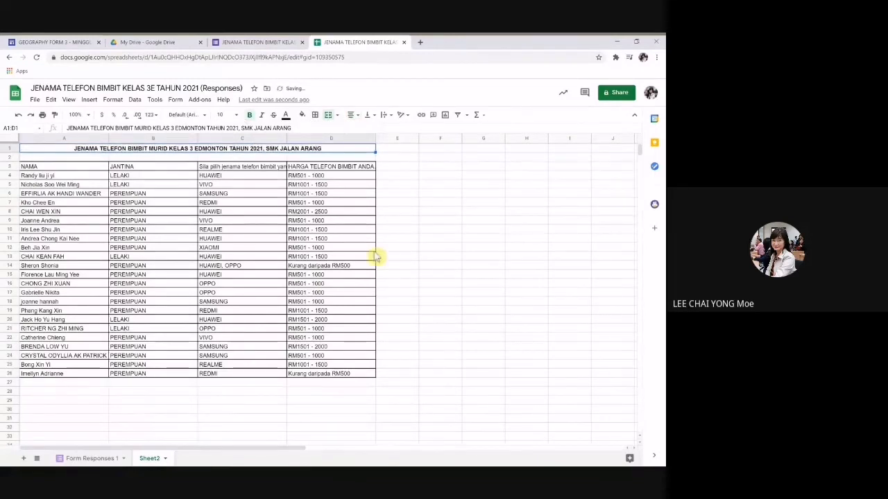
pyautogui.moveTo(69, 170); pyautogui.dragTo(349, 166)
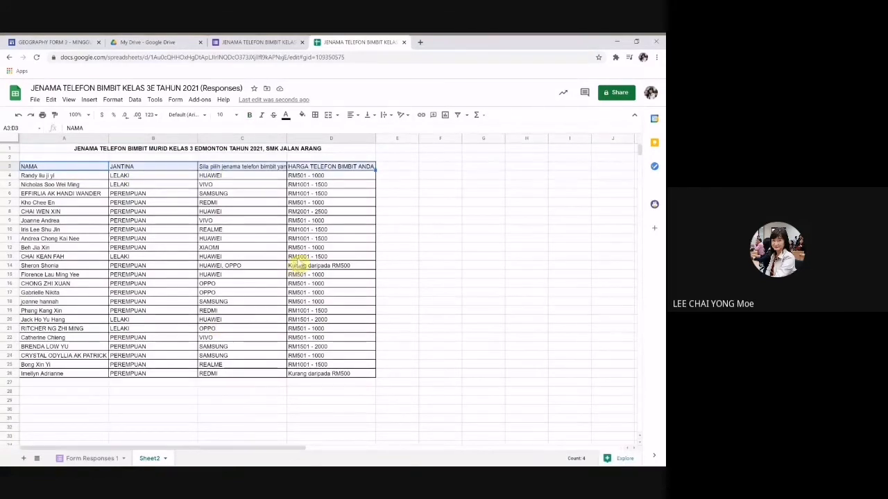
pyautogui.click(489, 239)
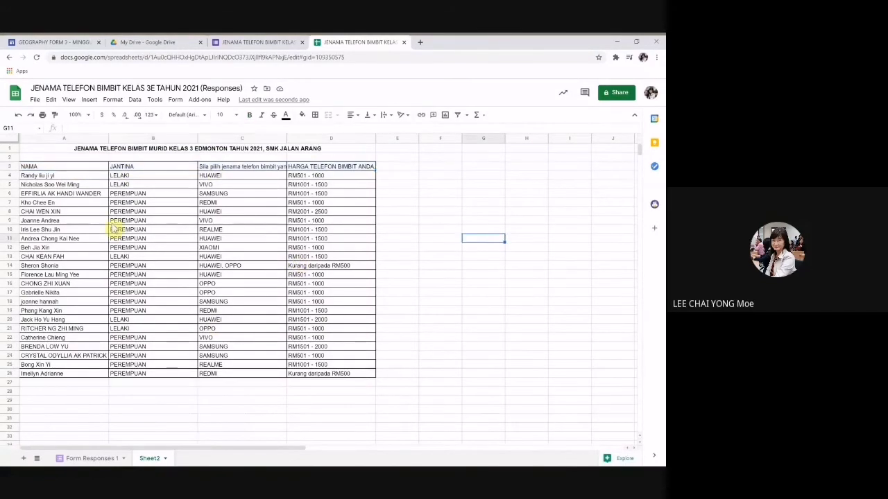
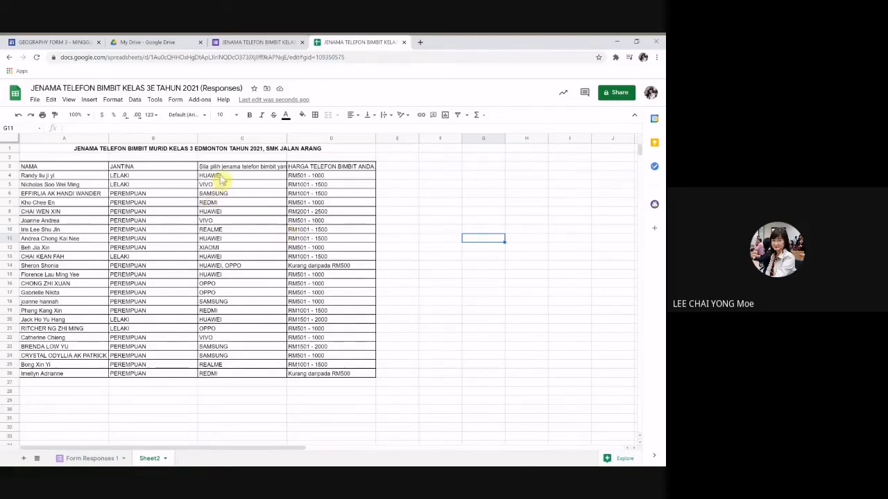
# Step: Review the brand, price-range and name answers, including the two-brand answer in C14
pyautogui.moveTo(221, 178); pyautogui.dragTo(229, 380)
pyautogui.moveTo(317, 178); pyautogui.dragTo(342, 386)
pyautogui.moveTo(69, 177); pyautogui.dragTo(72, 373)
pyautogui.moveTo(221, 177); pyautogui.dragTo(240, 382)
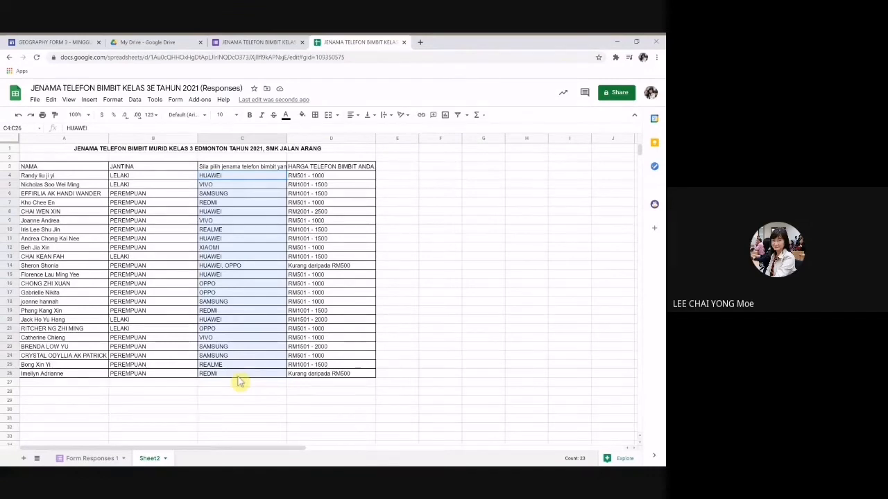
pyautogui.scroll(-3, 468, 297)
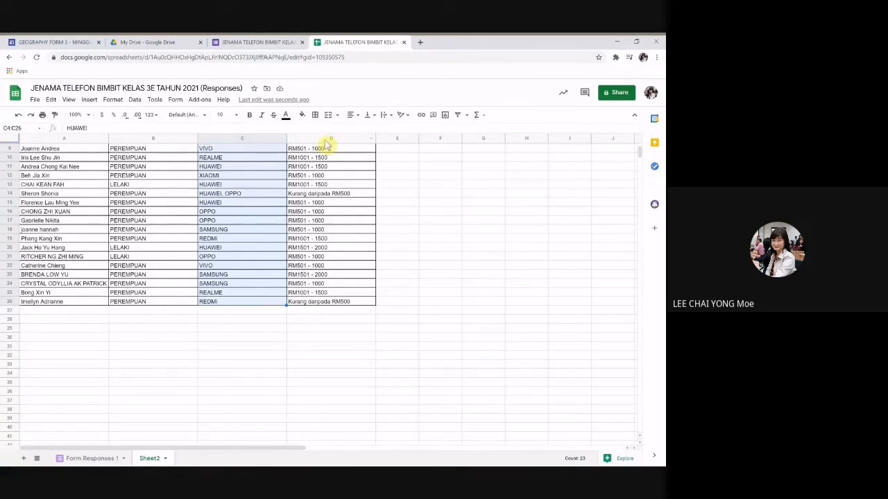
pyautogui.click(154, 100)
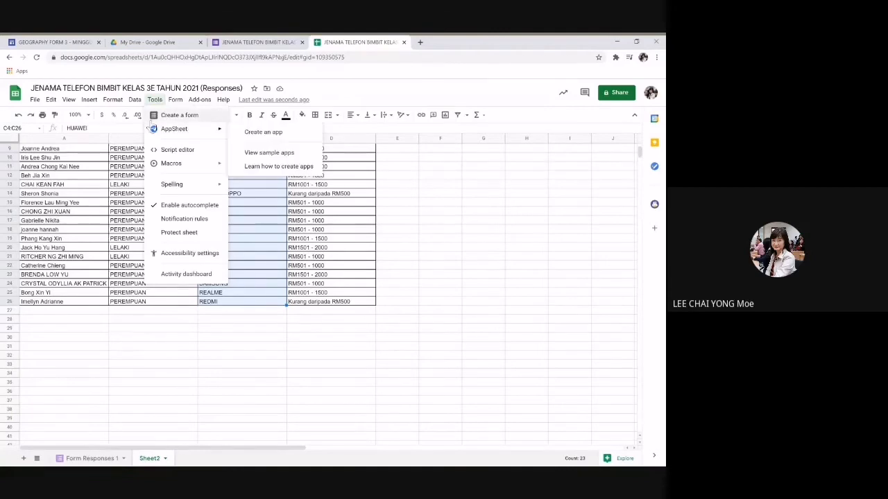
pyautogui.click(135, 100)
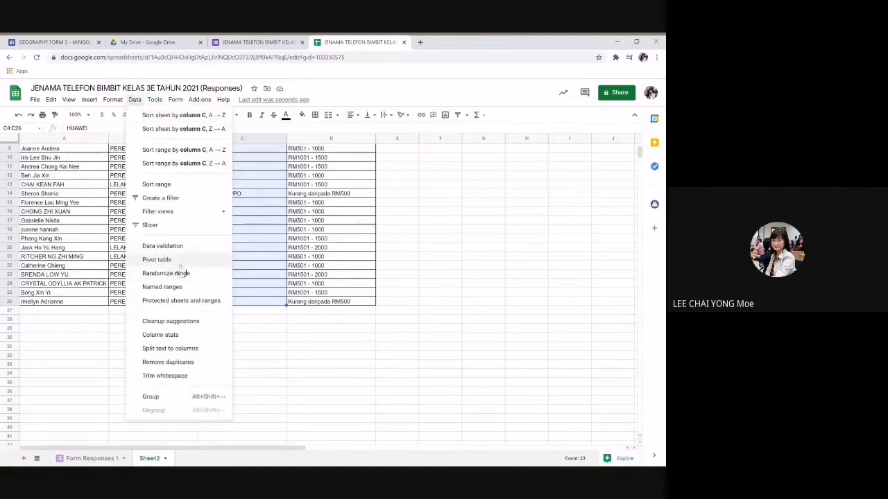
pyautogui.click(313, 337)
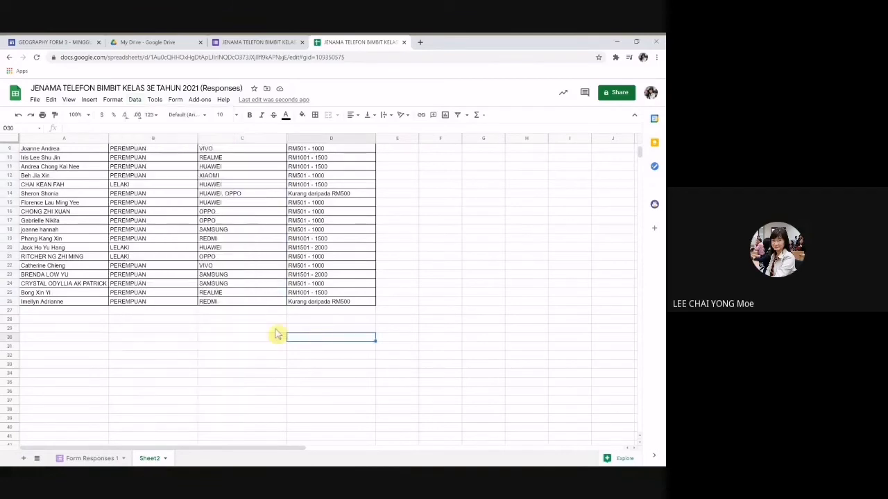
pyautogui.scroll(3, 229, 296)
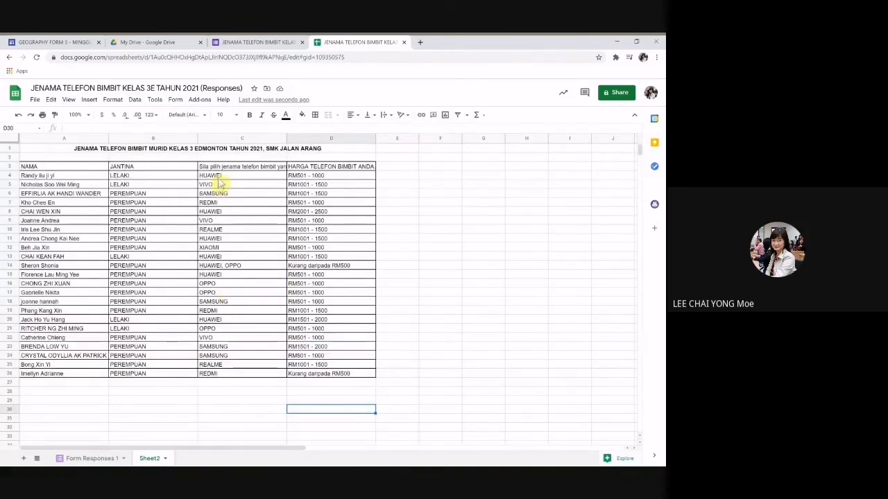
pyautogui.moveTo(221, 177); pyautogui.dragTo(245, 381)
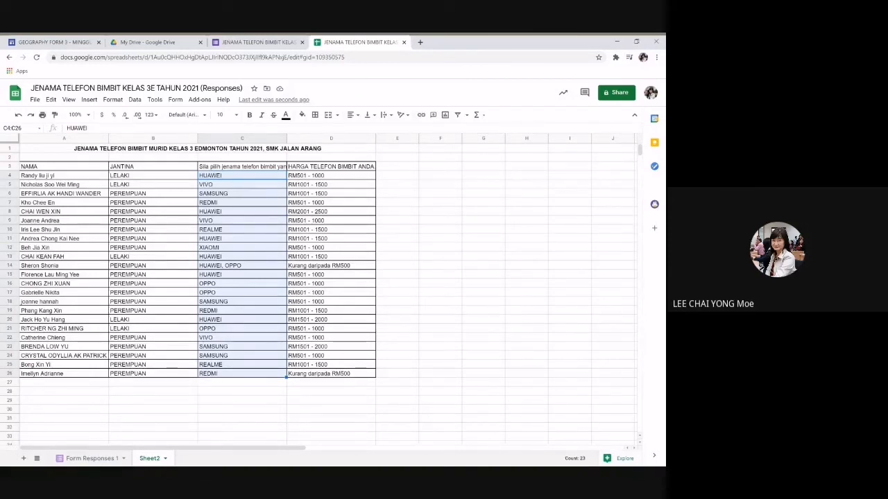
pyautogui.click(226, 268)
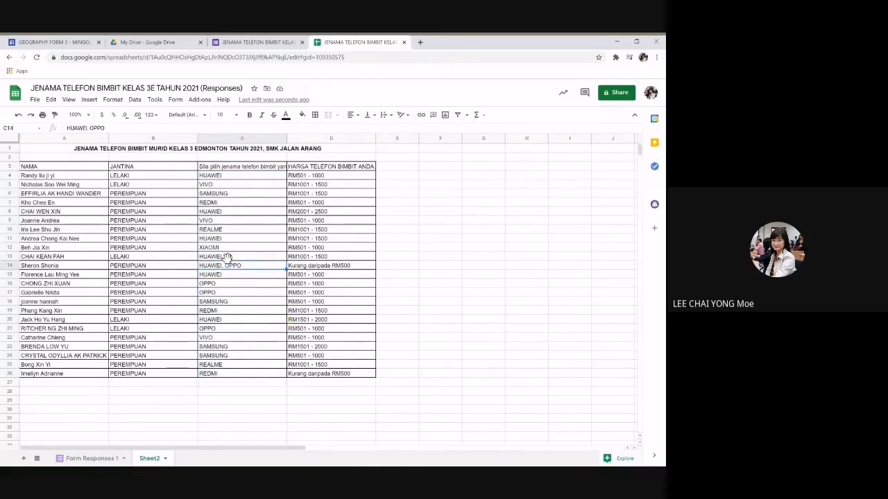
pyautogui.scroll(-2, 217, 237)
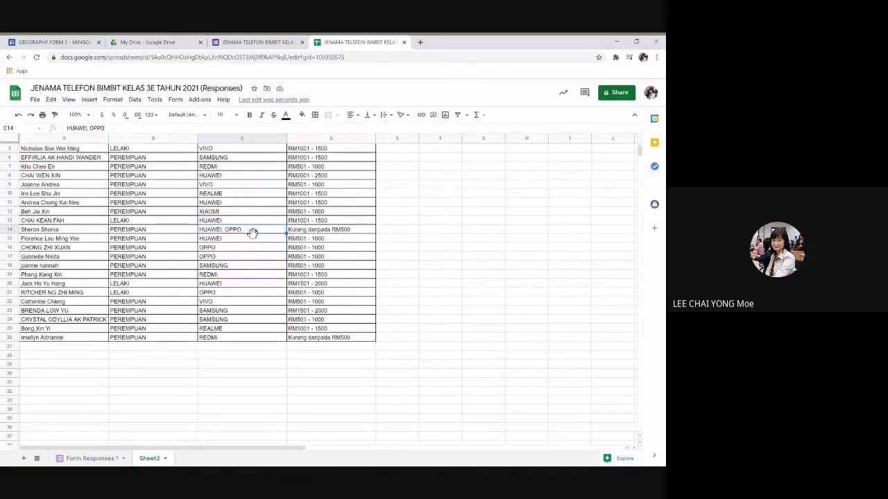
# Step: Enter the summary headers JENAMA in B28 and BILANGAN in C28
pyautogui.click(119, 358)
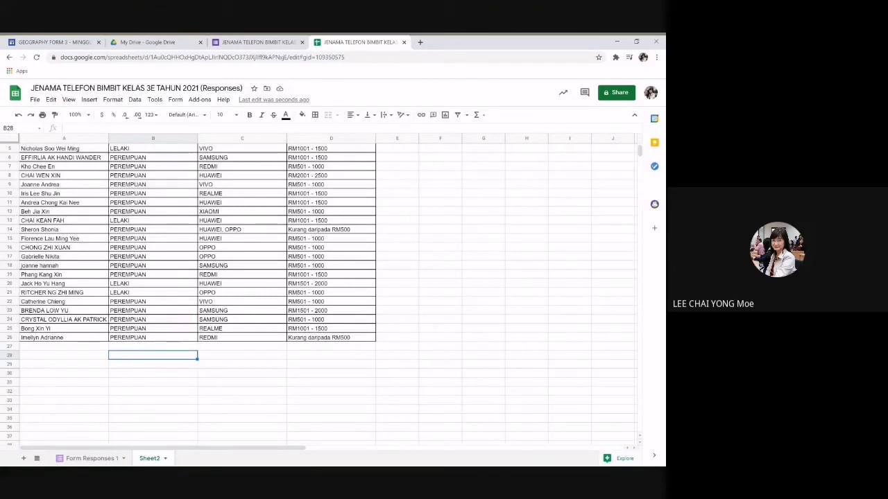
pyautogui.write('JENAYA')
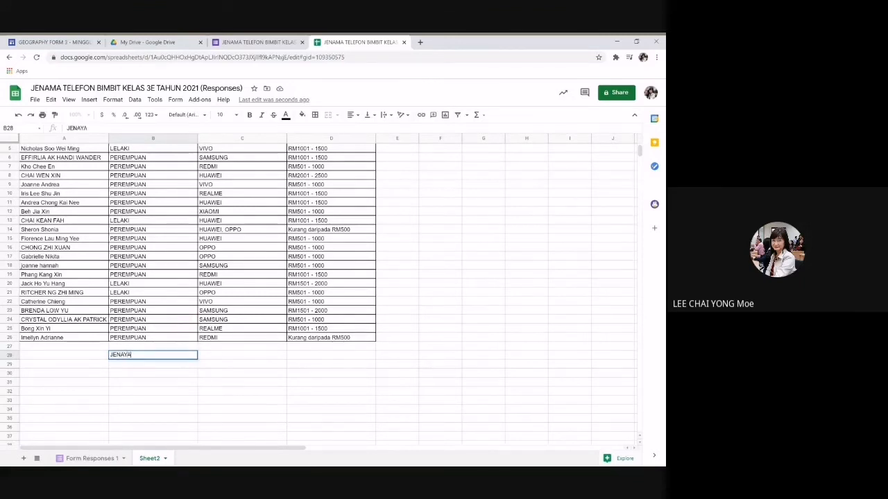
pyautogui.press('BackSpace')
pyautogui.press('BackSpace')
pyautogui.write('MA')
pyautogui.press('Tab')
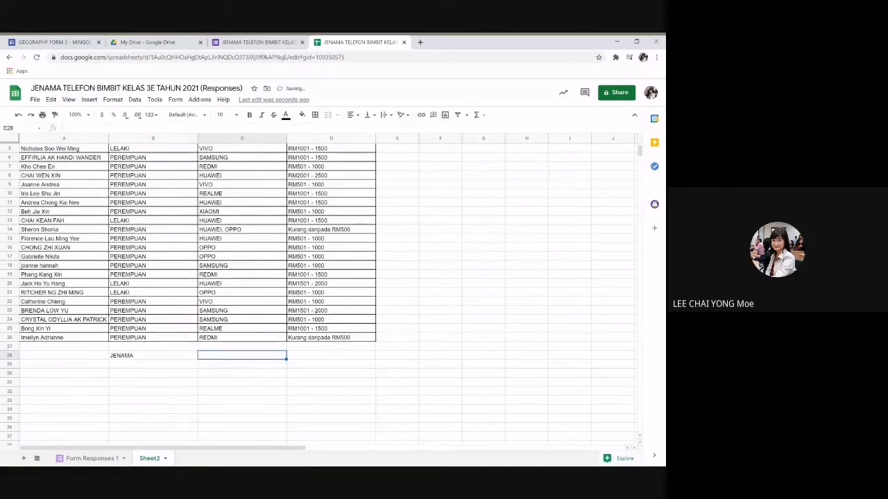
pyautogui.write('BILANGAN')
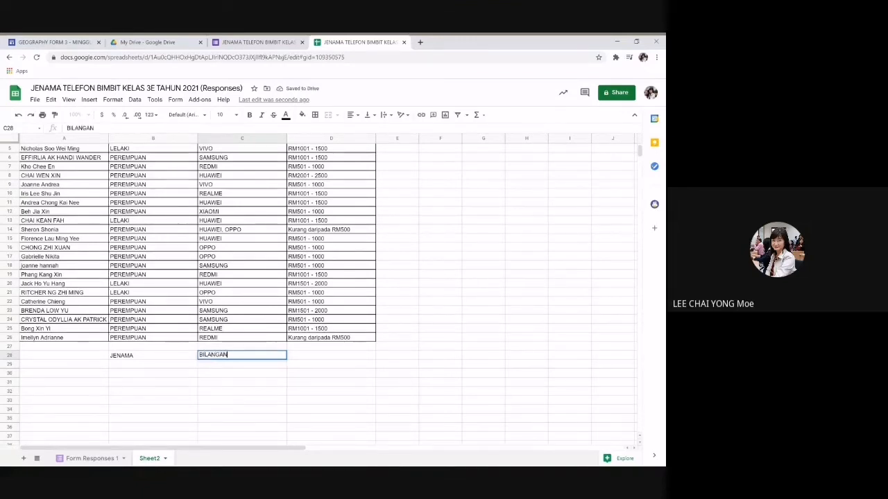
pyautogui.press('Return')
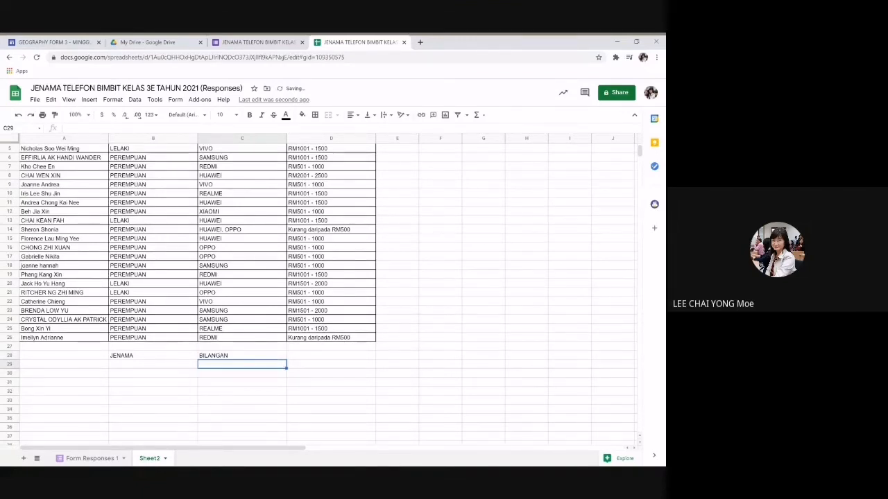
pyautogui.press('Left')
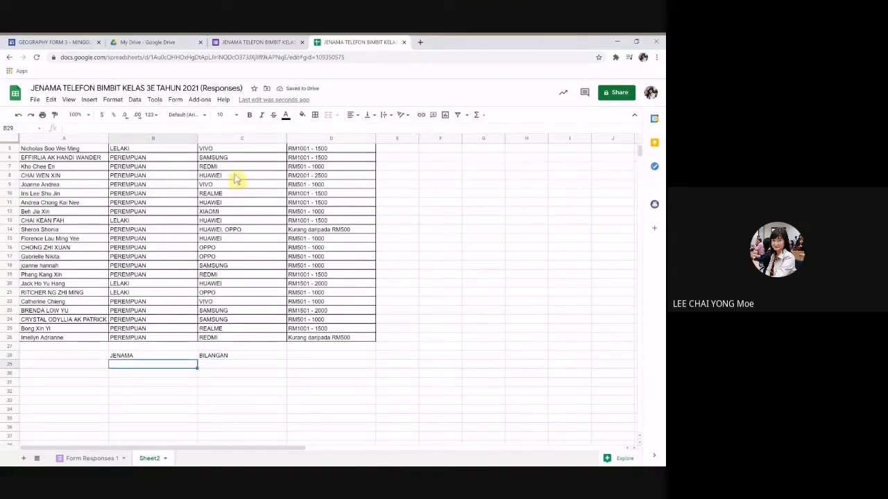
# Step: List the brands HUAWEI, VIVO, SAMSUNG, REDMI, XIAOMI and OPPO down B29:B34
pyautogui.scroll(2, 254, 222)
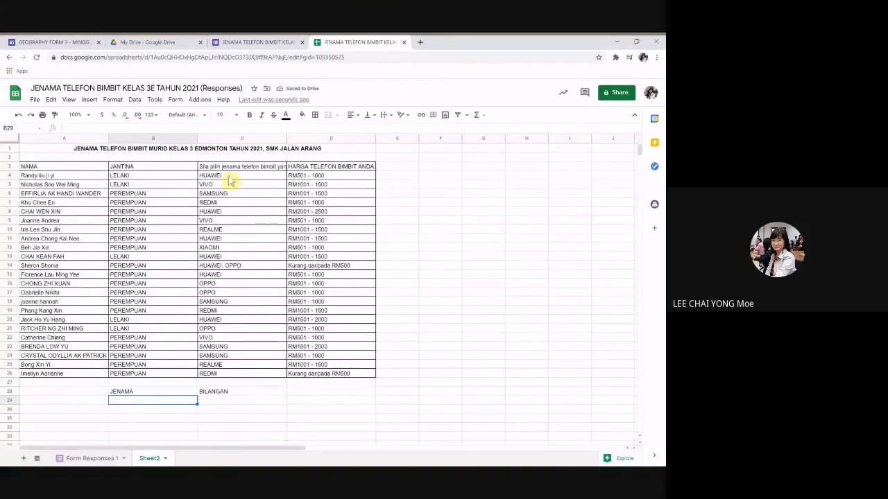
pyautogui.moveTo(226, 176); pyautogui.dragTo(244, 380)
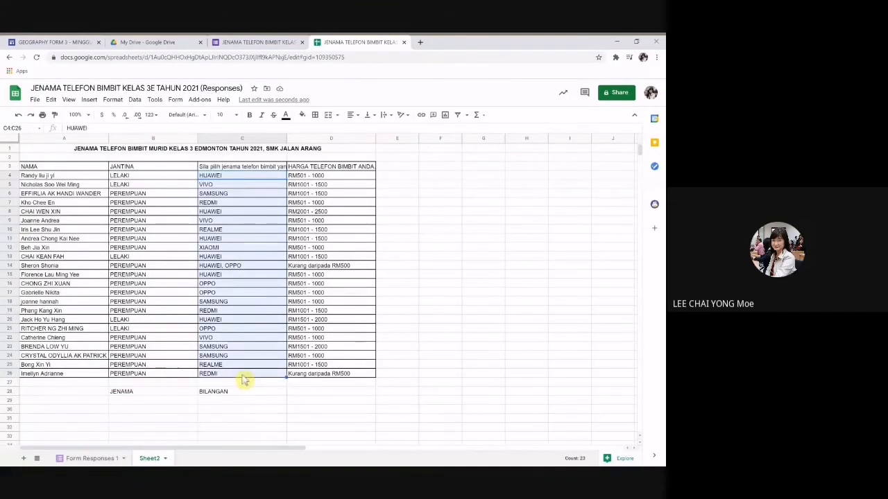
pyautogui.scroll(-3, 249, 347)
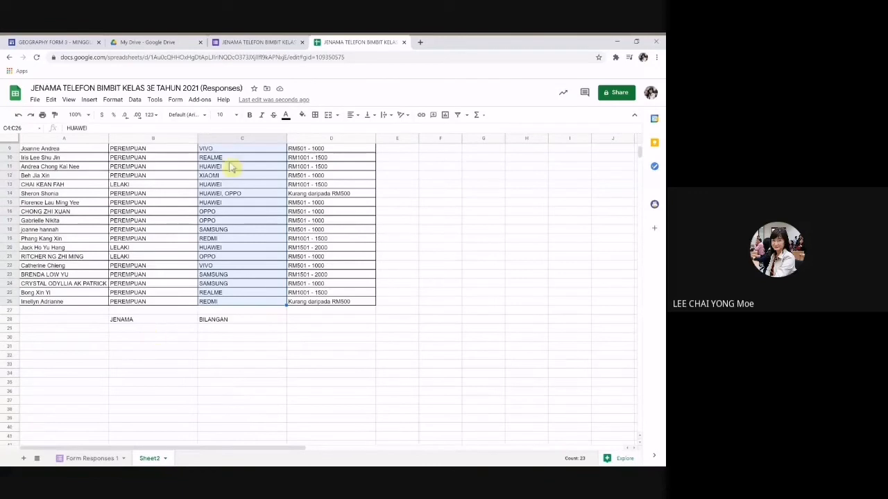
pyautogui.scroll(3, 227, 188)
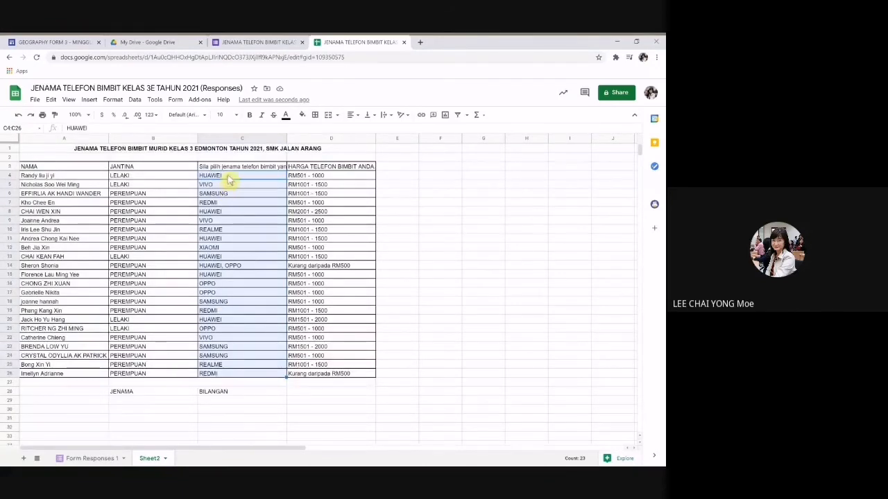
pyautogui.click(118, 401)
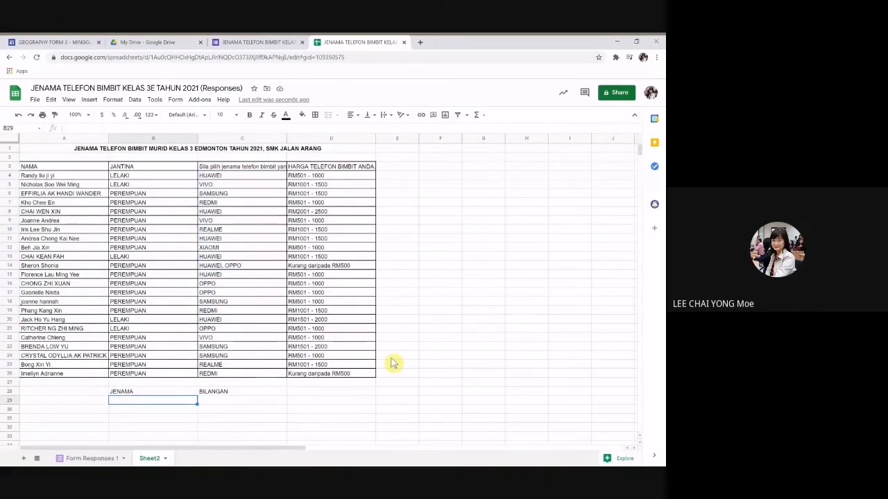
pyautogui.write('HUAWEI')
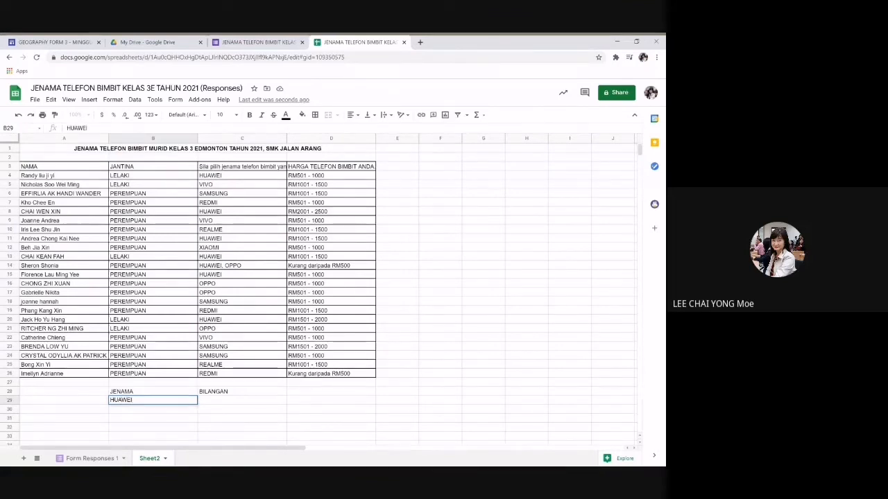
pyautogui.press('Return')
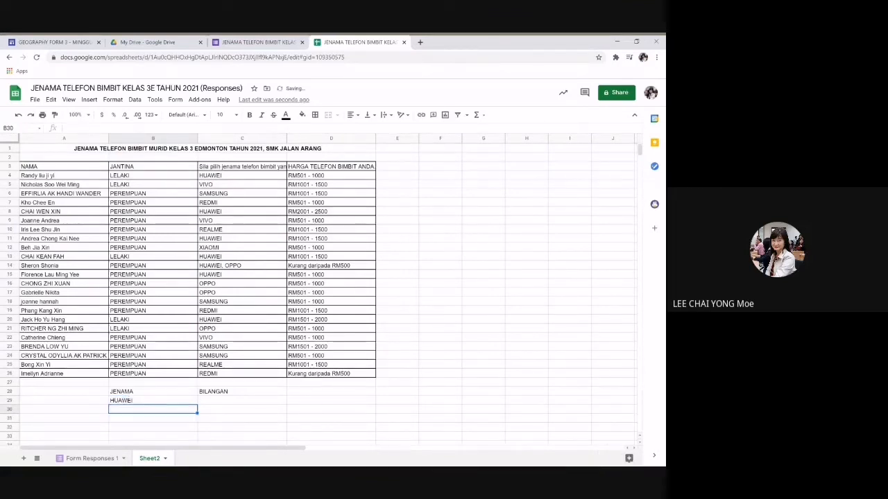
pyautogui.write('VIVO')
pyautogui.press('Return')
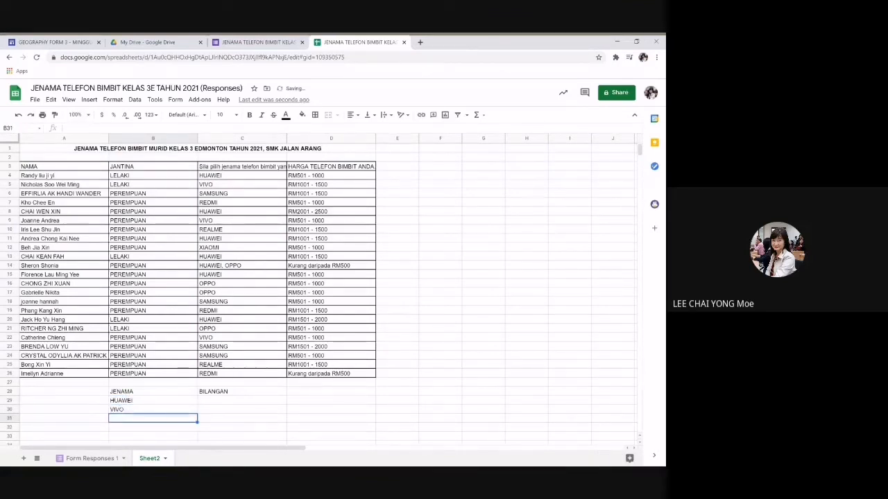
pyautogui.write('SAMSUNG')
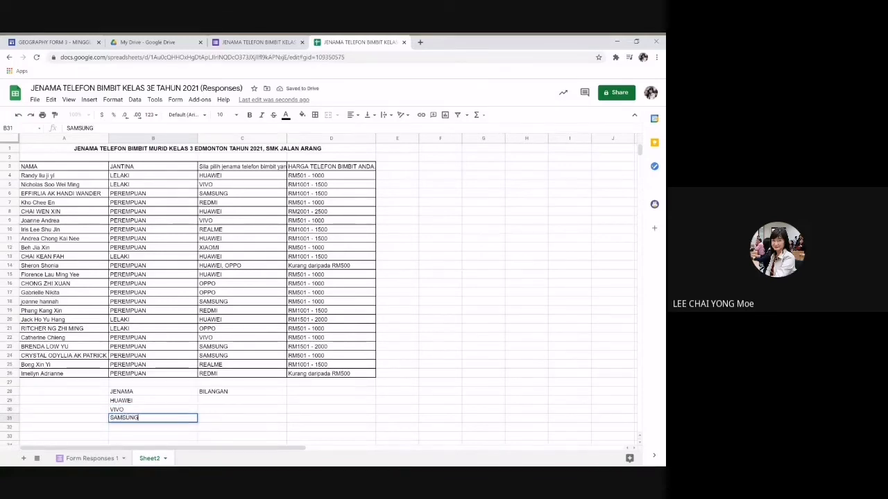
pyautogui.press('Return')
pyautogui.write('REDMI')
pyautogui.press('Return')
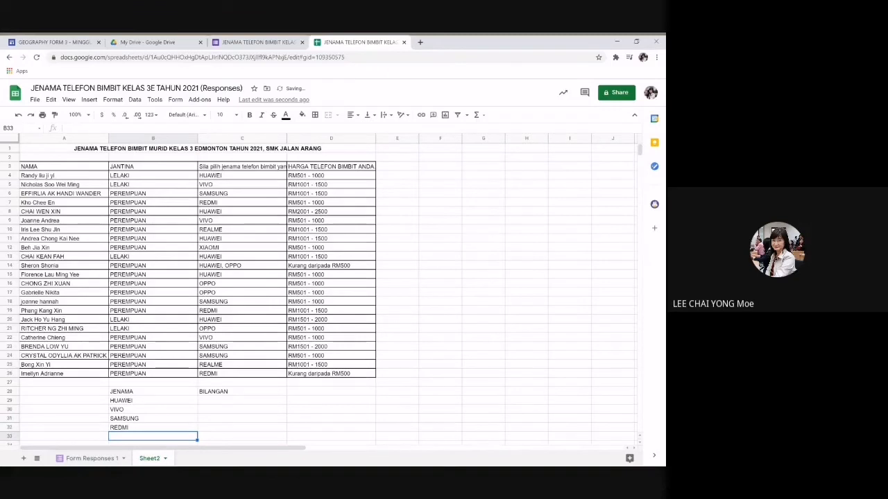
pyautogui.write('XIA')
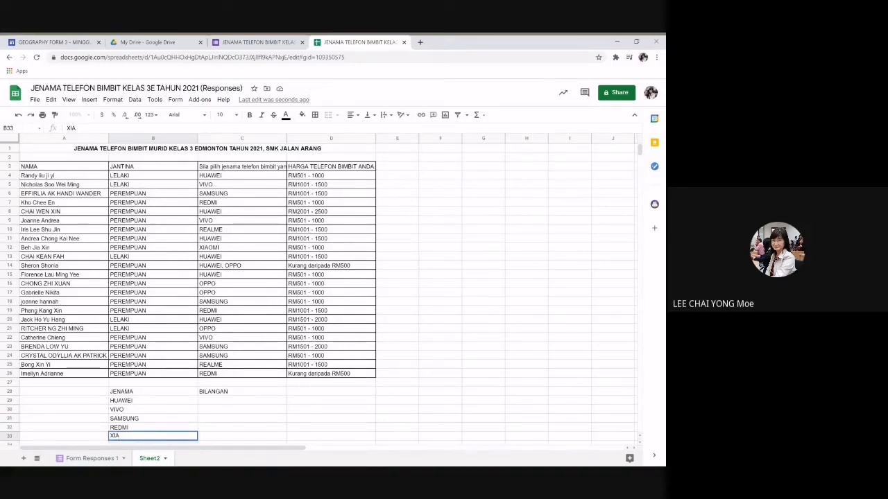
pyautogui.write('OMI')
pyautogui.press('Return')
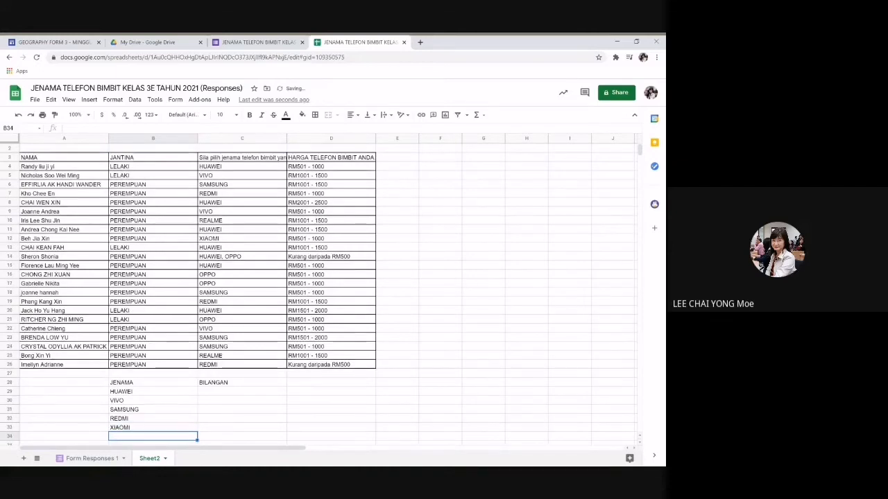
pyautogui.write('OPPO')
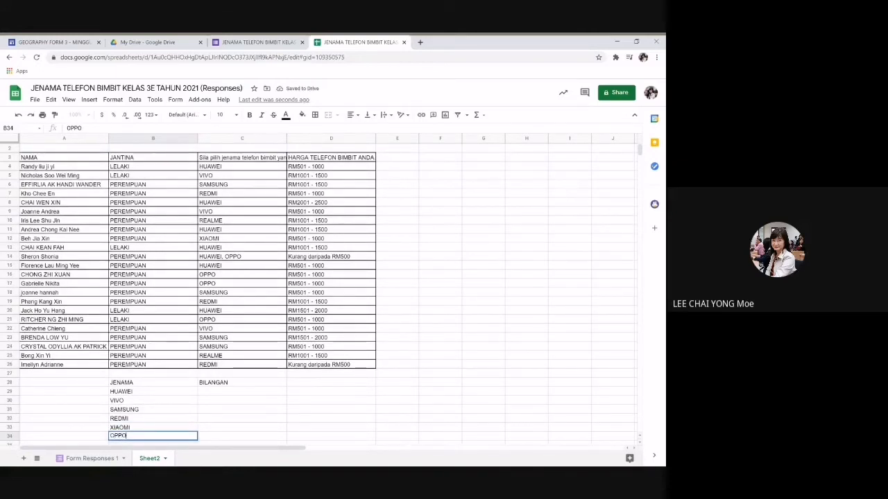
pyautogui.press('Return')
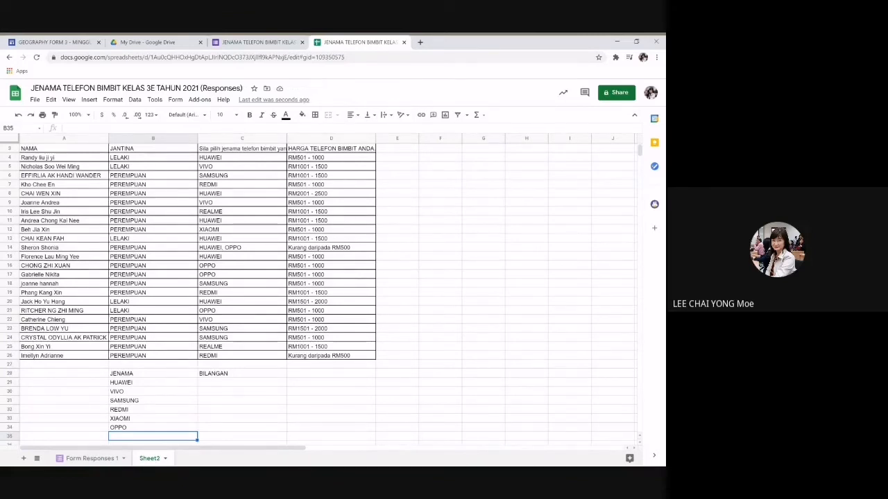
# Step: Enter =COUNTIF($C$4:$C$26,B29) in C29 and autofill it down to C34
pyautogui.click(239, 384)
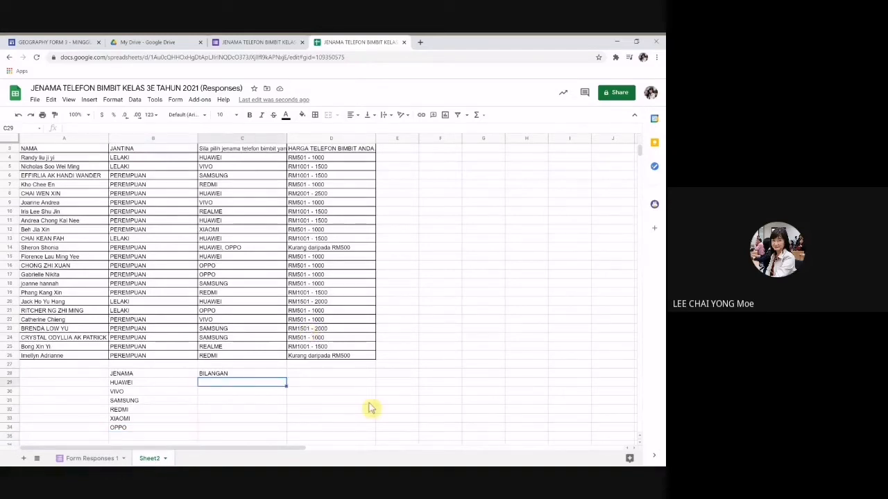
pyautogui.write('=')
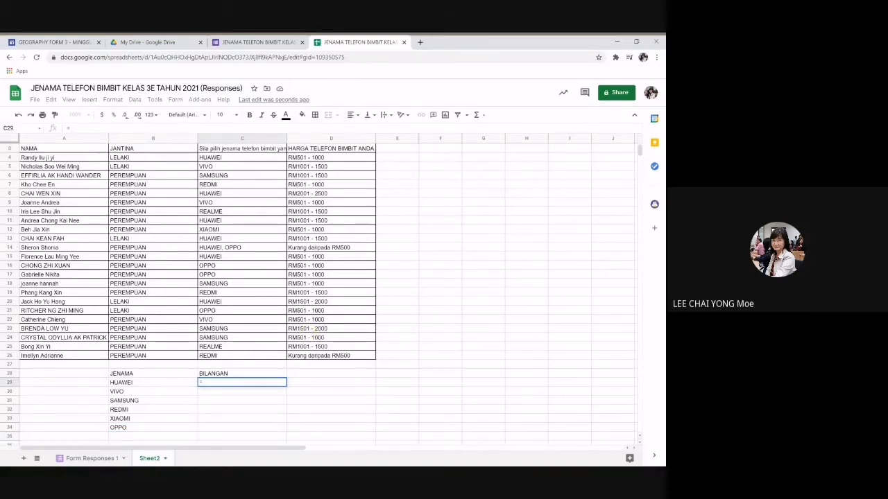
pyautogui.write('COUNTIF')
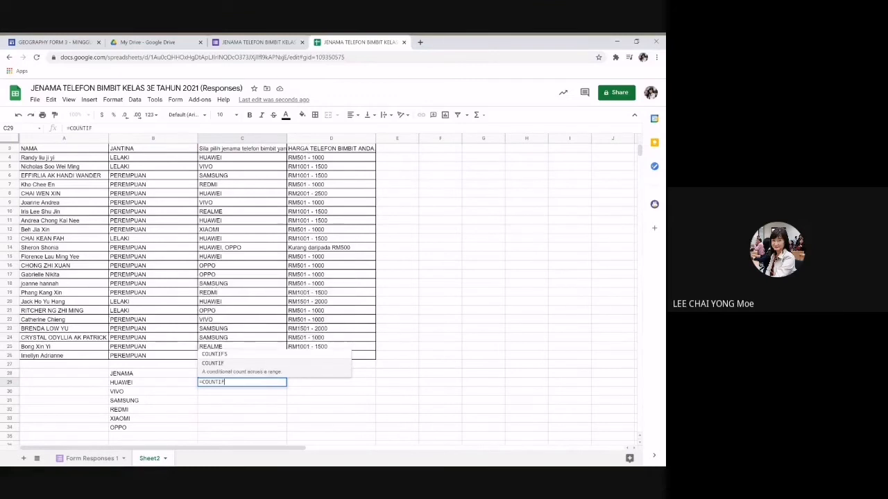
pyautogui.write('(')
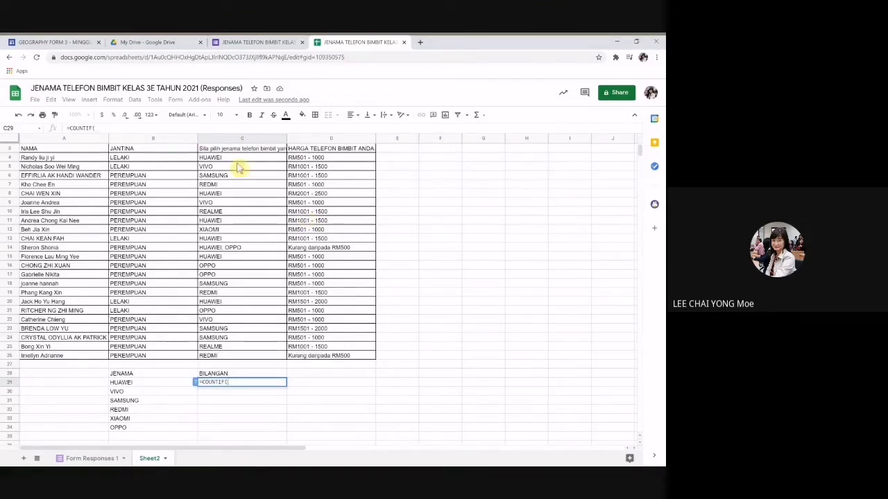
pyautogui.moveTo(236, 161); pyautogui.dragTo(237, 361)
pyautogui.write(',')
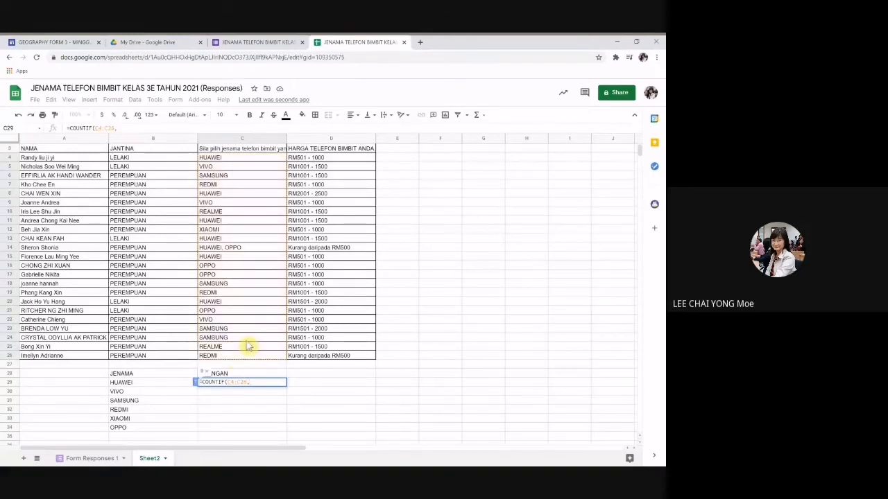
pyautogui.click(137, 386)
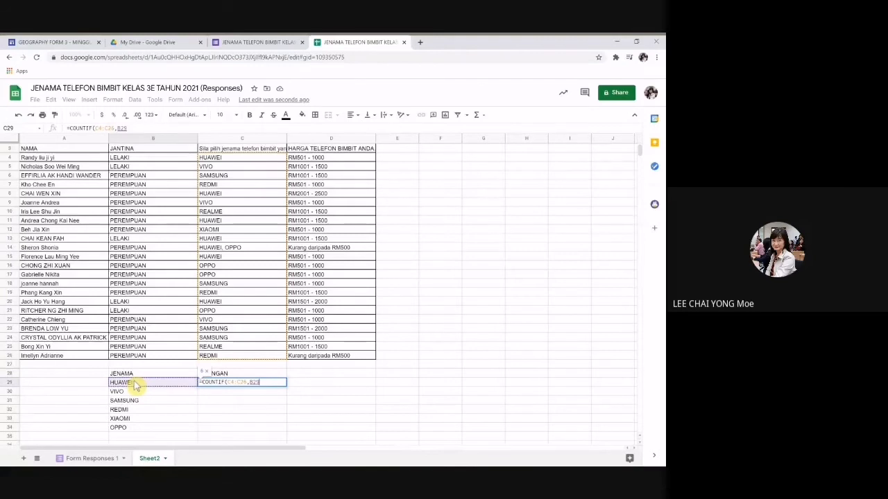
pyautogui.write(')')
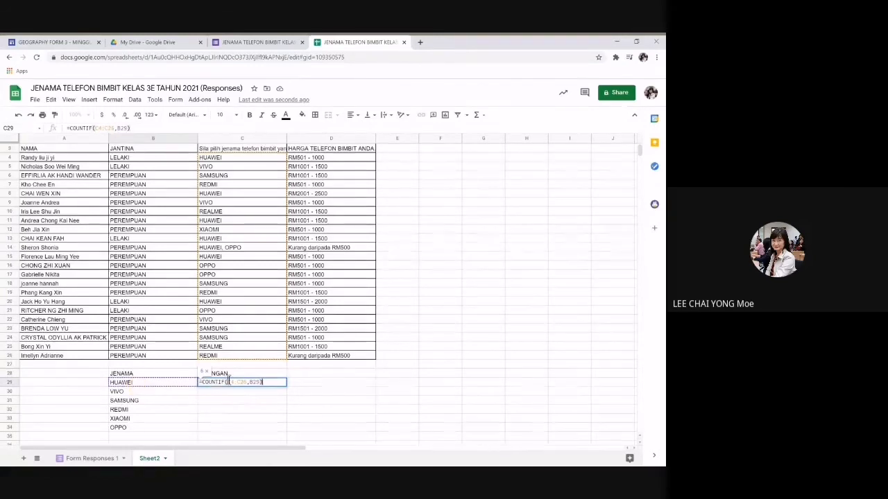
pyautogui.write('$')
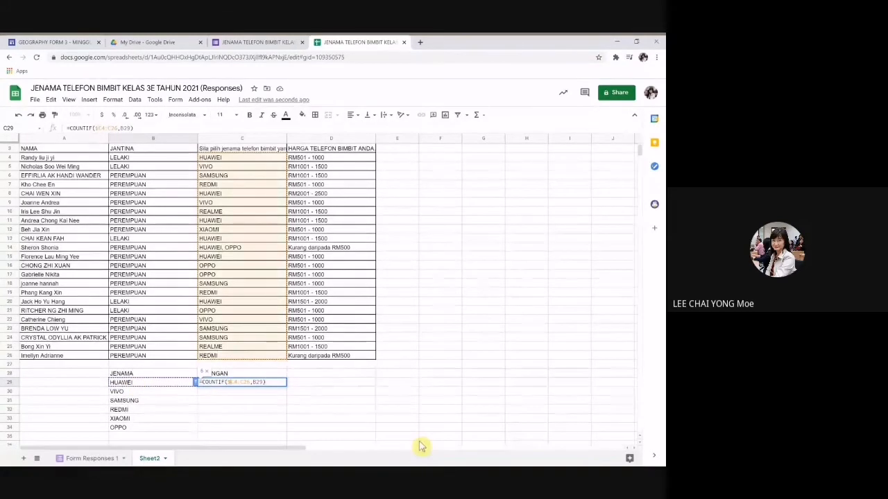
pyautogui.press('Right')
pyautogui.write('$')
pyautogui.press('Right')
pyautogui.press('Right')
pyautogui.write('$')
pyautogui.press('Right')
pyautogui.write('$')
pyautogui.press('Return')
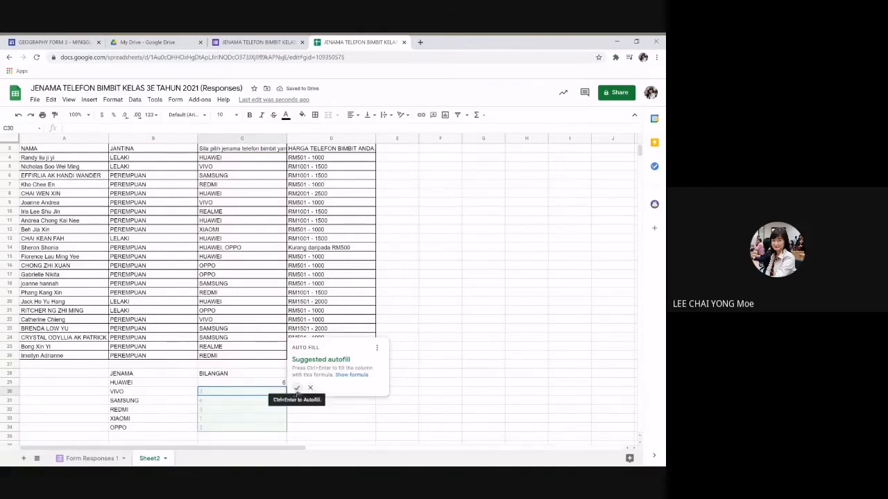
pyautogui.click(297, 389)
# Step: Centre the brand counts in C29:C34
pyautogui.scroll(-2, 432, 361)
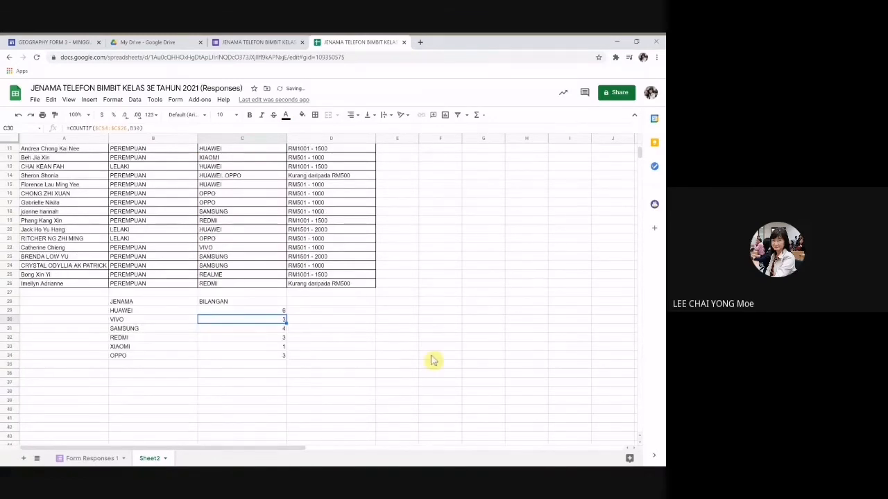
pyautogui.scroll(-3, 432, 361)
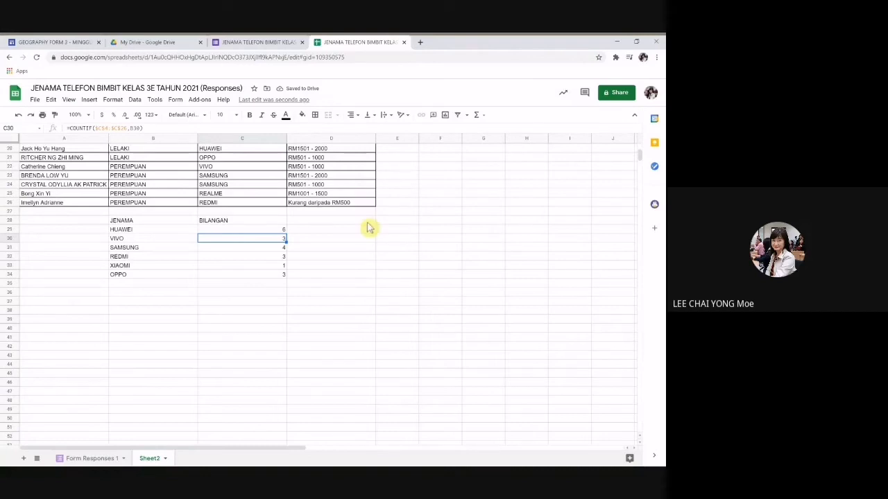
pyautogui.scroll(4, 368, 227)
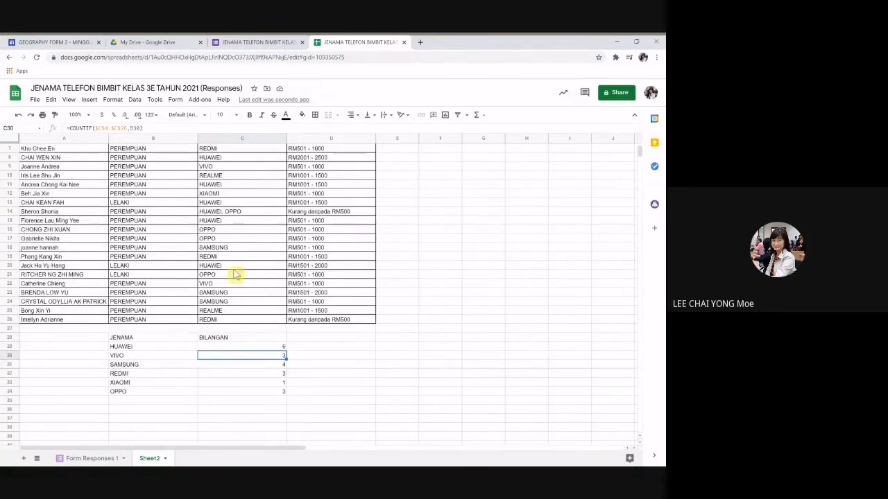
pyautogui.click(220, 213)
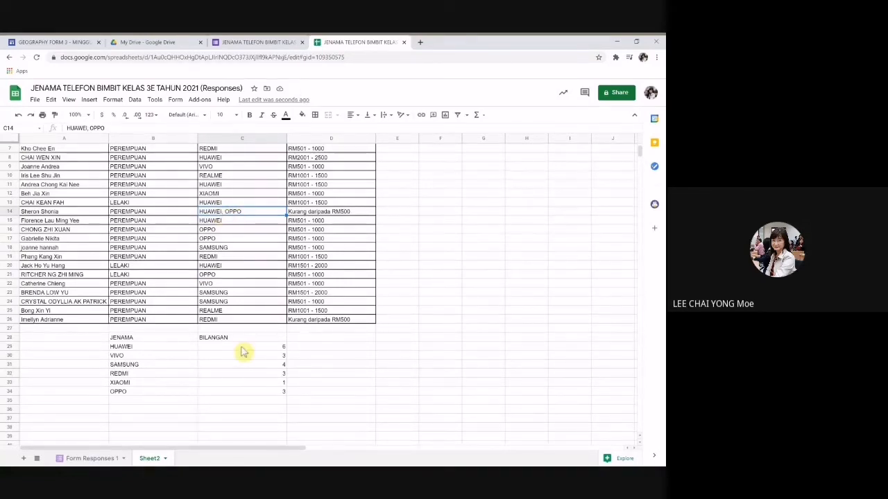
pyautogui.moveTo(238, 349); pyautogui.dragTo(237, 399)
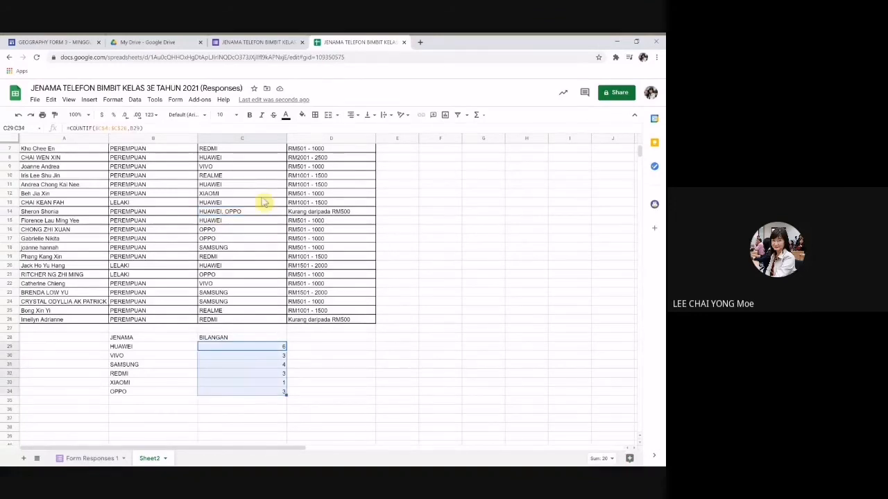
pyautogui.click(352, 115)
pyautogui.click(362, 131)
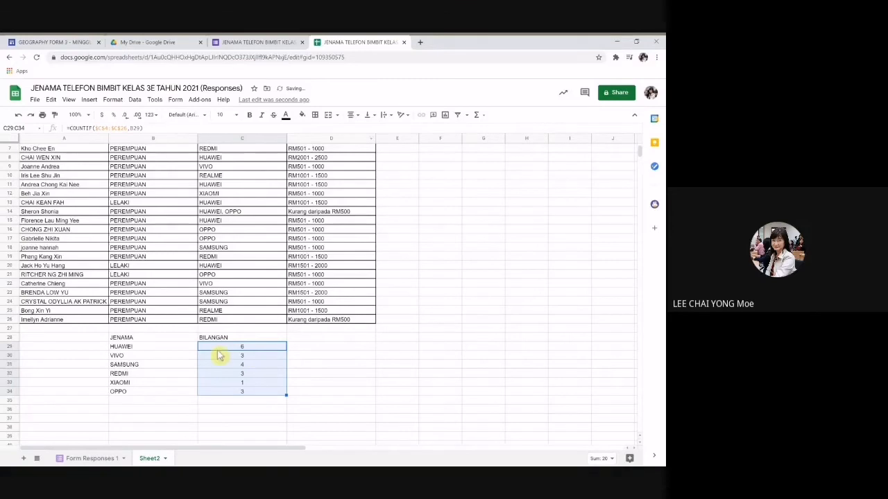
pyautogui.click(269, 349)
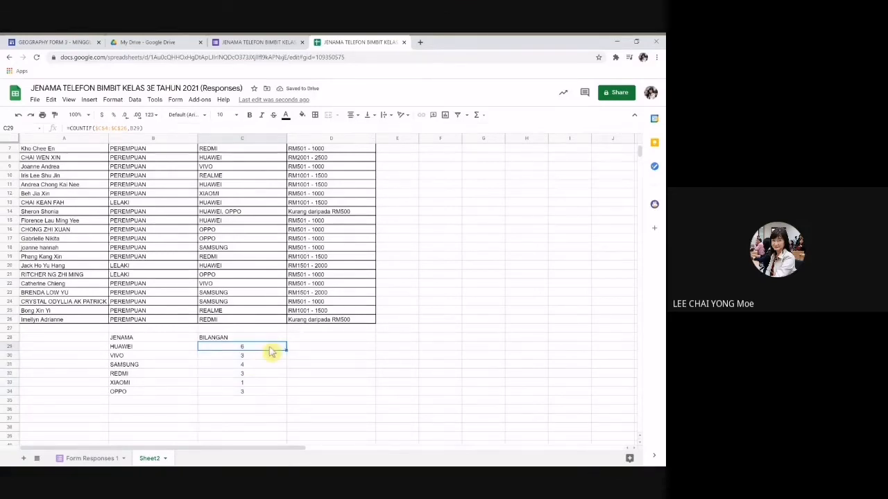
pyautogui.click(233, 214)
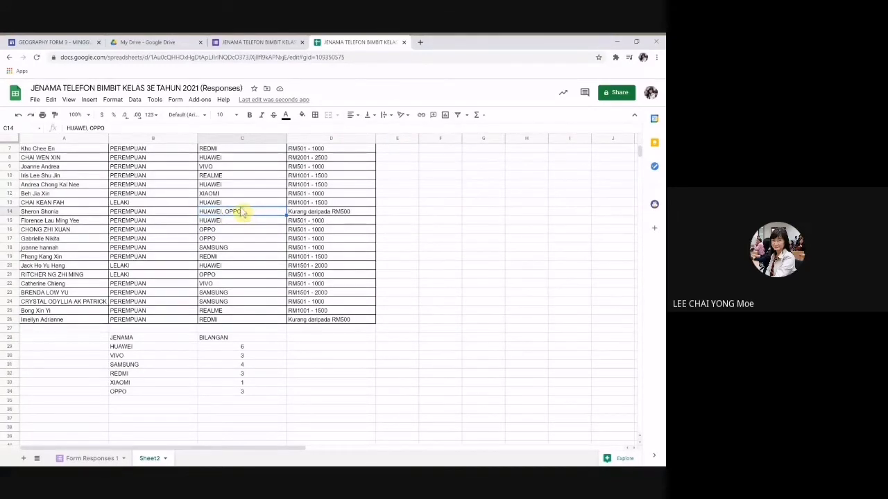
# Step: Change C14 to just HUAWEI and add OPPO as a new answer in C27
pyautogui.click(116, 126)
pyautogui.press('BackSpace')
pyautogui.press('BackSpace')
pyautogui.press('BackSpace')
pyautogui.press('BackSpace')
pyautogui.press('BackSpace')
pyautogui.press('BackSpace')
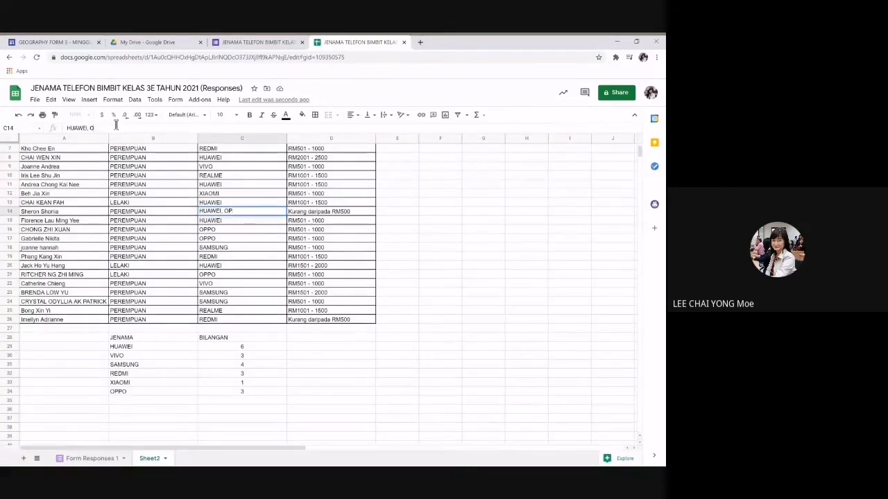
pyautogui.press('Return')
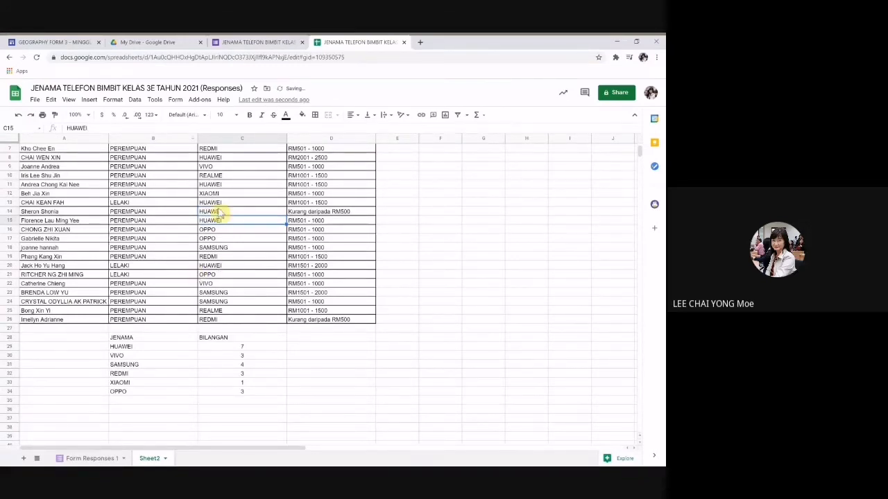
pyautogui.click(218, 329)
pyautogui.write('OPP')
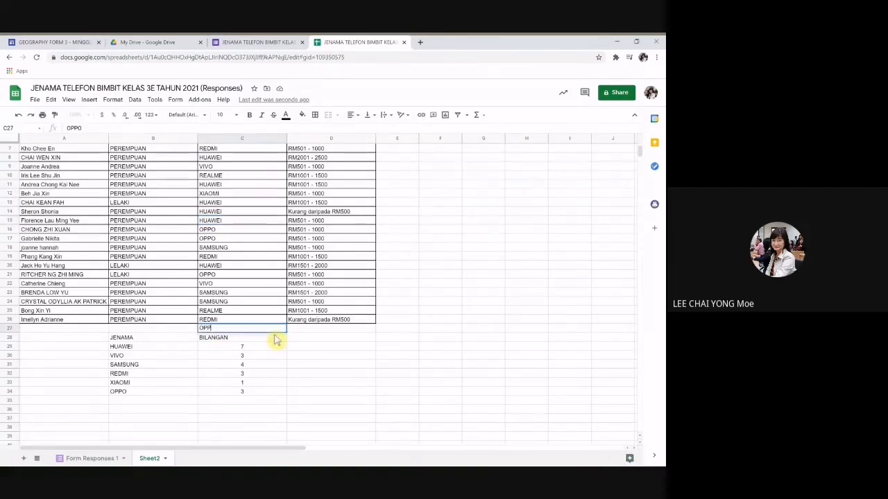
pyautogui.press('Return')
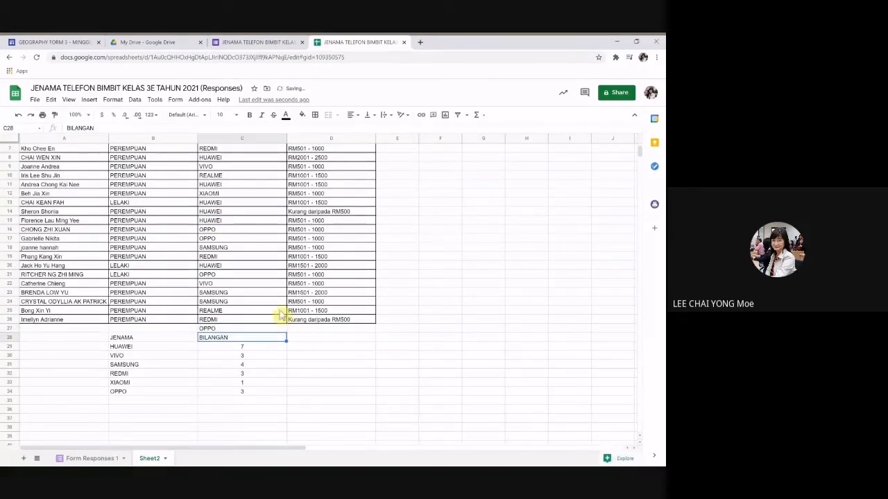
pyautogui.click(235, 331)
# Step: Extend the COUNTIF range to $C$27 and refill the formula down to C34
pyautogui.click(246, 347)
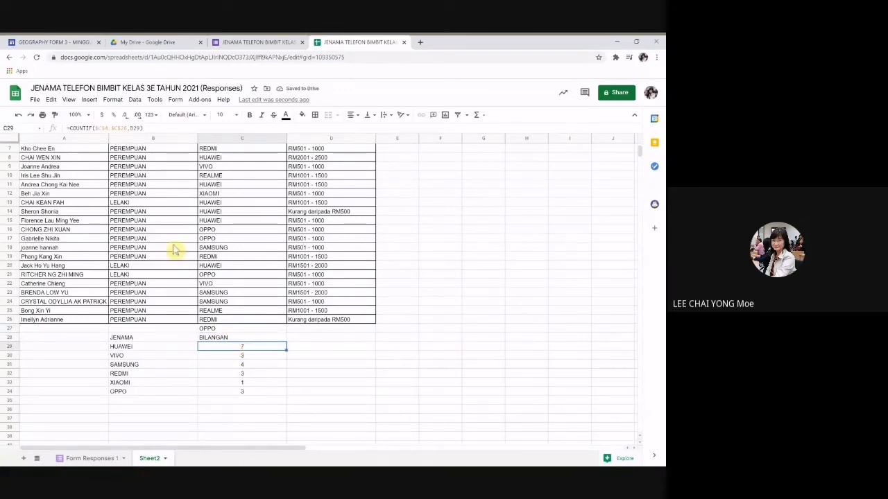
pyautogui.click(126, 129)
pyautogui.press('BackSpace')
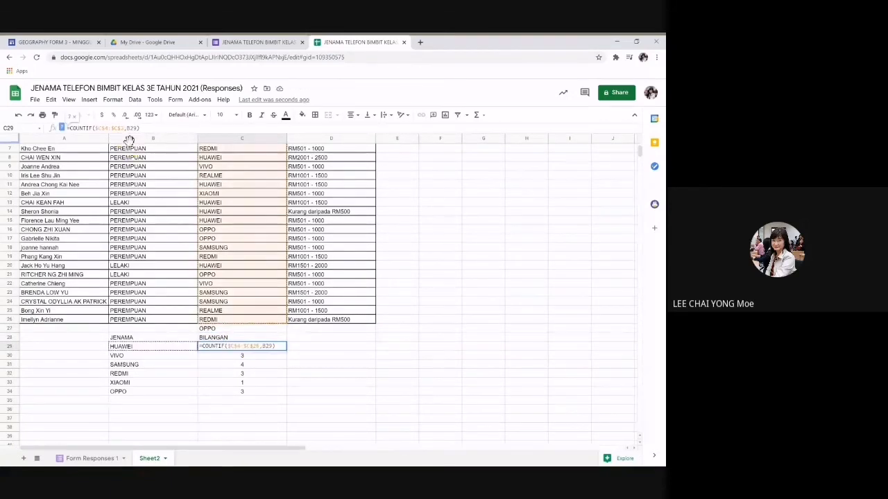
pyautogui.write('7')
pyautogui.press('Return')
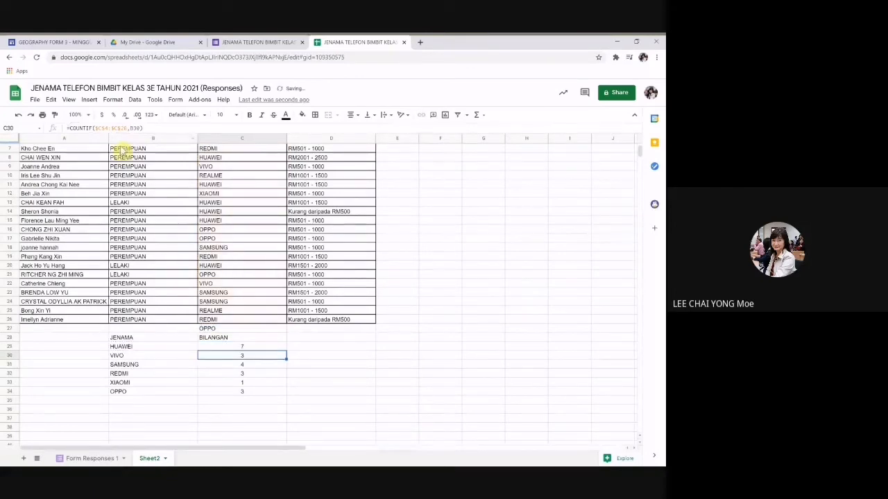
pyautogui.press('Up')
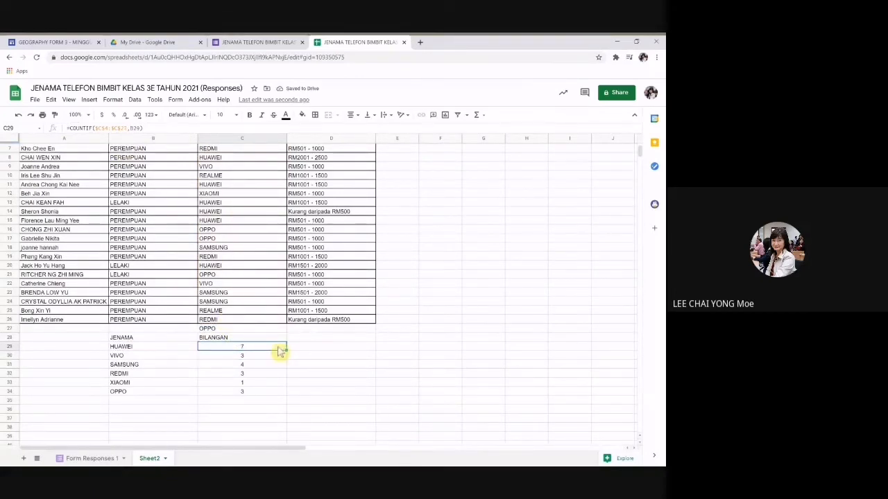
pyautogui.moveTo(286, 350); pyautogui.dragTo(287, 395)
pyautogui.scroll(-2, 337, 407)
pyautogui.scroll(-3, 340, 371)
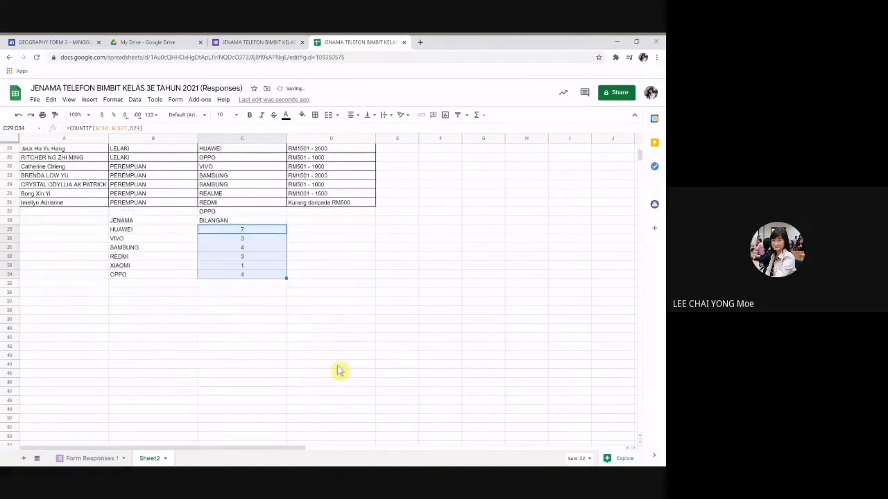
pyautogui.click(248, 278)
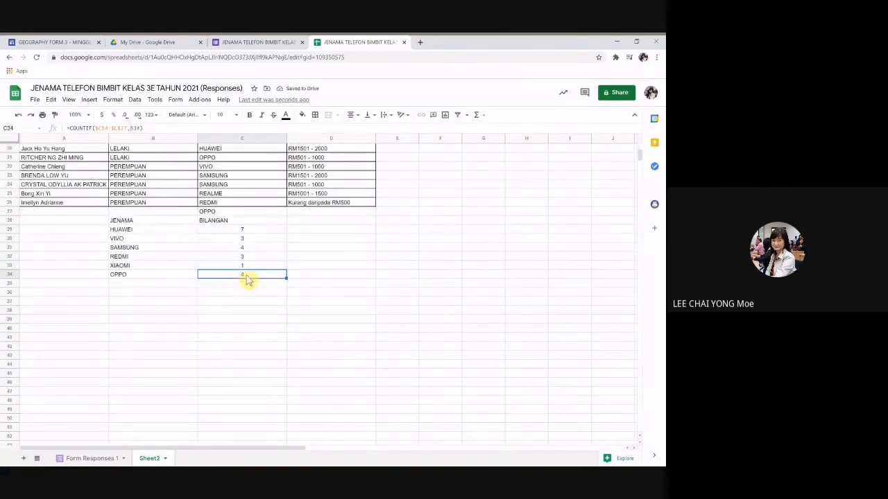
# Step: Add a border around the new OPPO cell C27
pyautogui.click(229, 211)
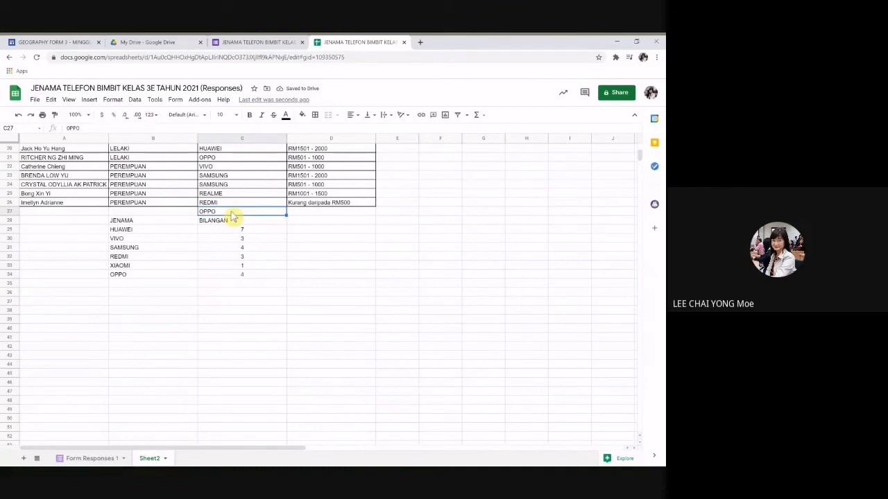
pyautogui.click(315, 115)
pyautogui.click(319, 132)
pyautogui.click(340, 284)
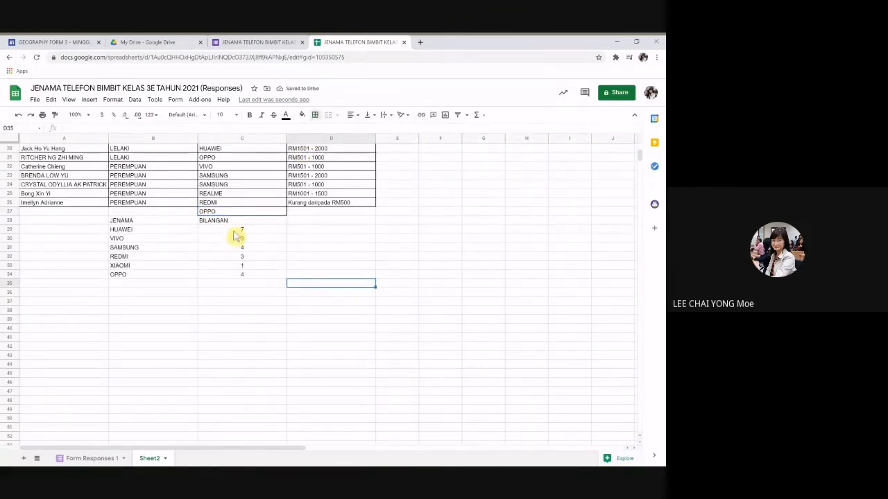
# Step: Enter =SUM(C29:C34) in C35 for a total of 22 and centre it
pyautogui.moveTo(235, 229); pyautogui.dragTo(241, 278)
pyautogui.click(229, 284)
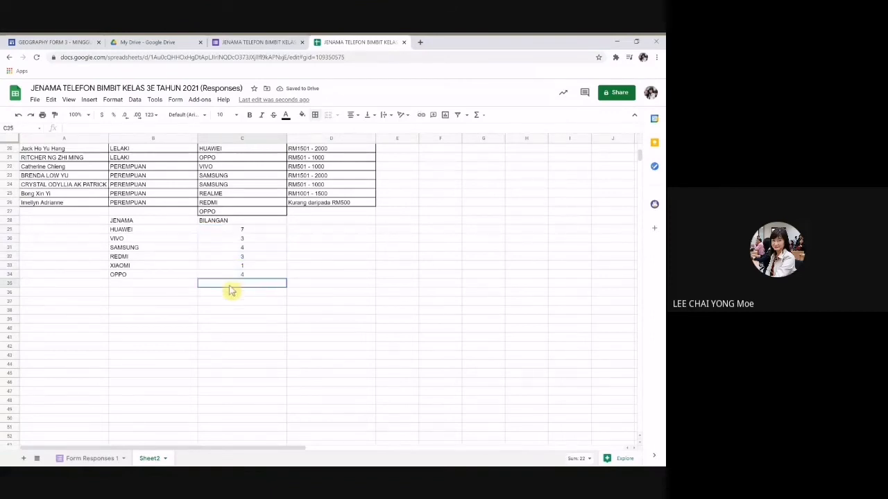
pyautogui.write('=S')
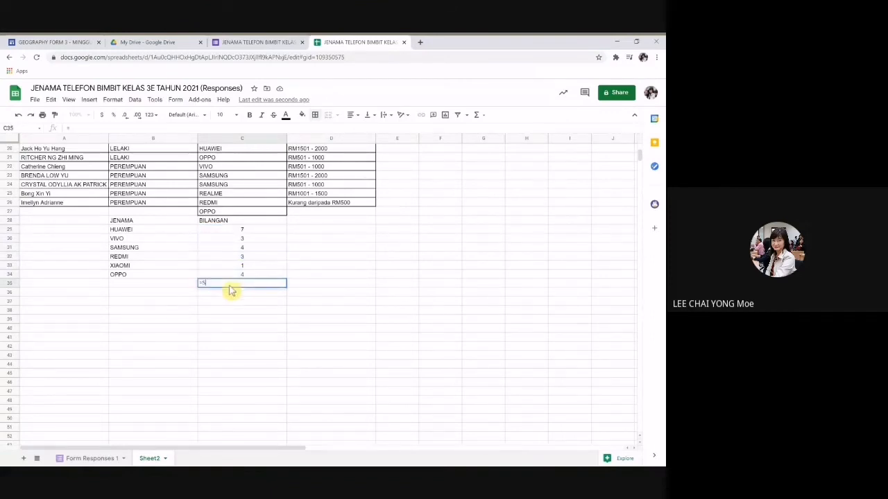
pyautogui.write('UM(')
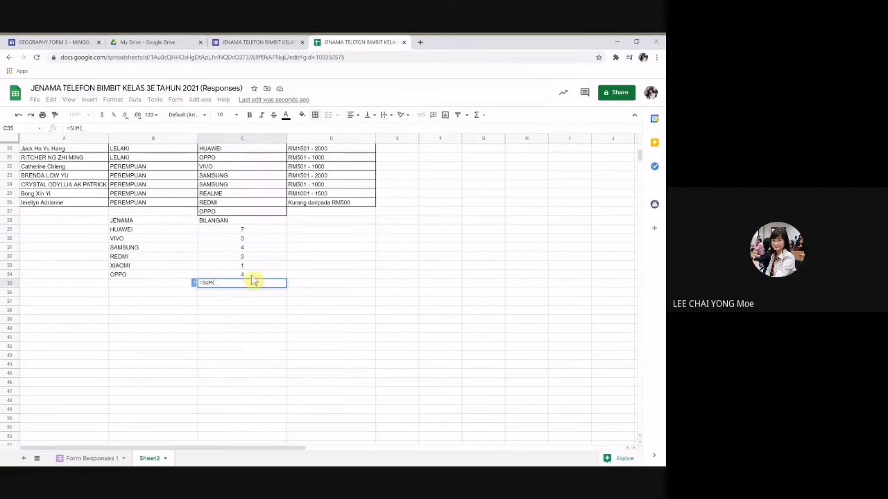
pyautogui.click(234, 231)
pyautogui.moveTo(234, 234); pyautogui.dragTo(240, 278)
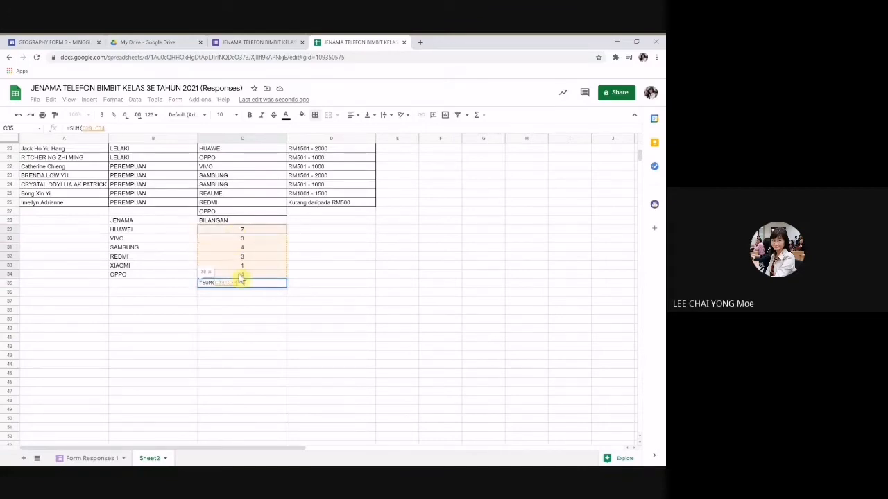
pyautogui.press('Return')
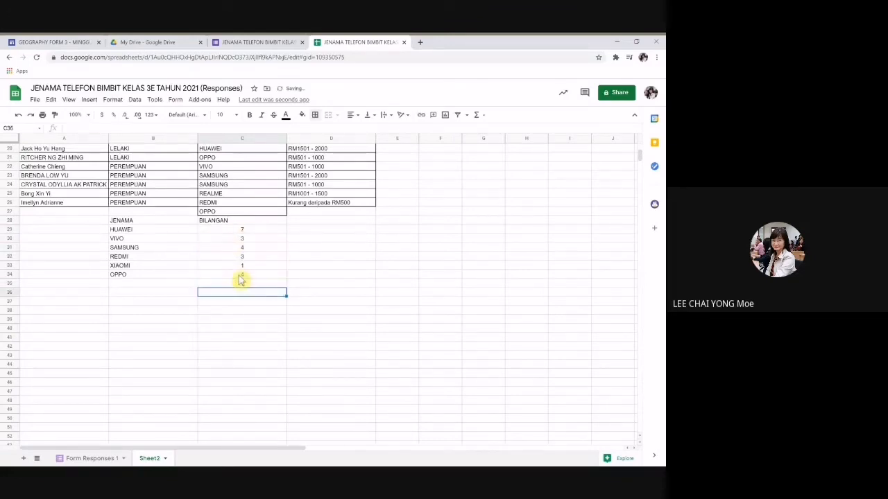
pyautogui.click(270, 285)
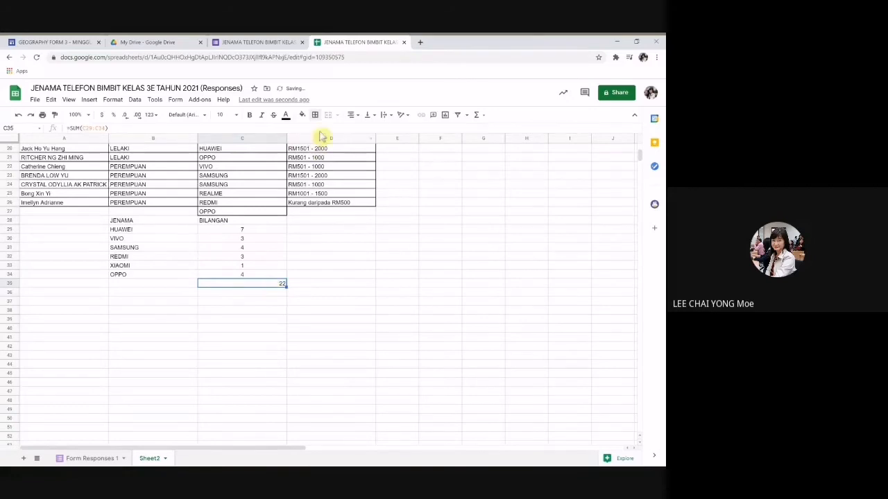
pyautogui.click(352, 115)
pyautogui.click(364, 133)
pyautogui.click(134, 222)
# Step: Apply all borders to B28:C35 and centre the BILANGAN heading
pyautogui.moveTo(135, 224)
pyautogui.mouseDown()
pyautogui.moveTo(194, 224)
pyautogui.moveTo(257, 289)
pyautogui.mouseUp()
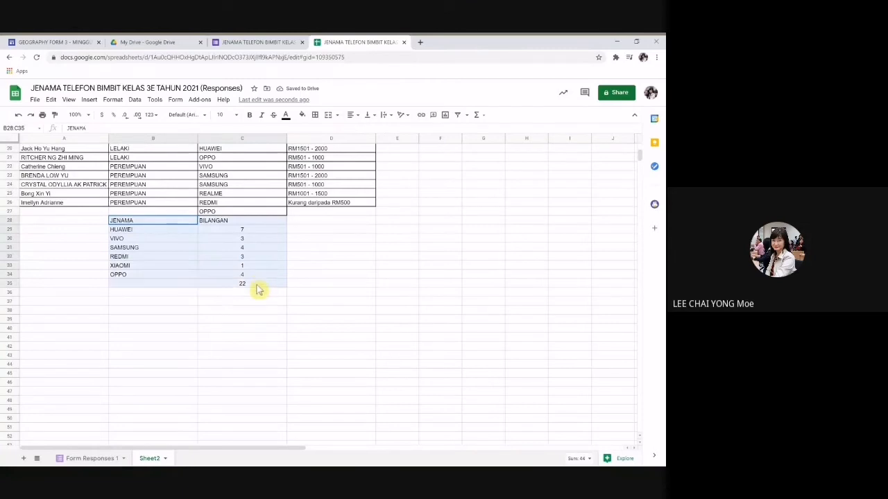
pyautogui.click(315, 115)
pyautogui.click(319, 131)
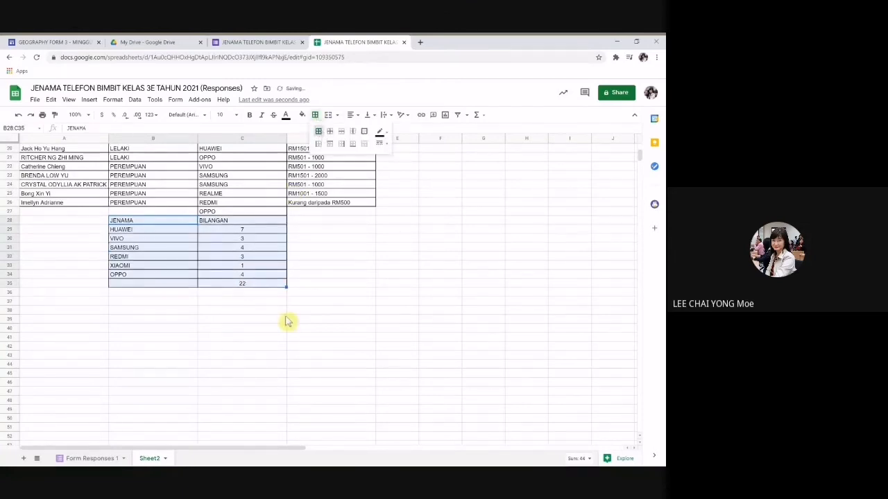
pyautogui.click(242, 221)
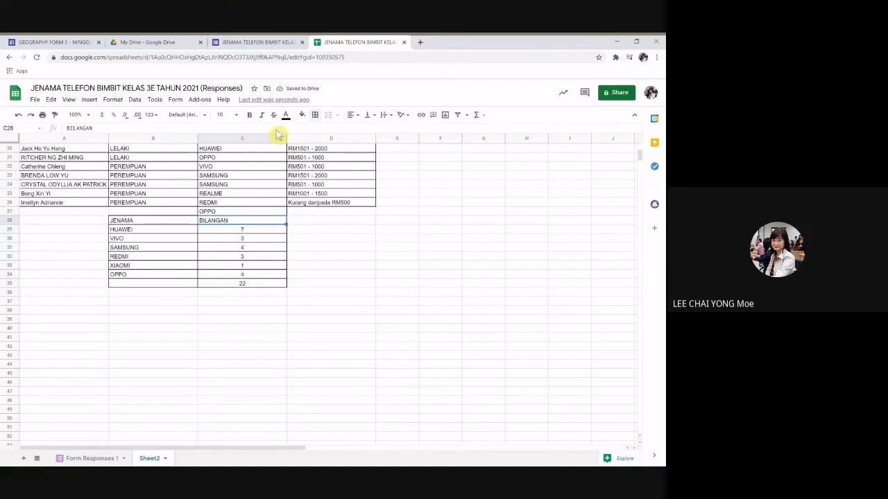
pyautogui.click(352, 114)
pyautogui.click(363, 131)
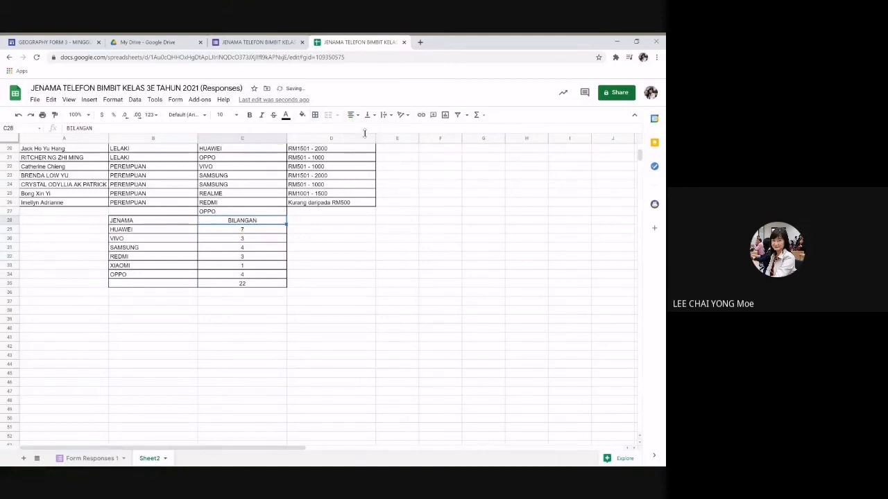
# Step: Label the total row JUMLAH in B35 and bold the JENAMA and BILANGAN headings
pyautogui.click(147, 289)
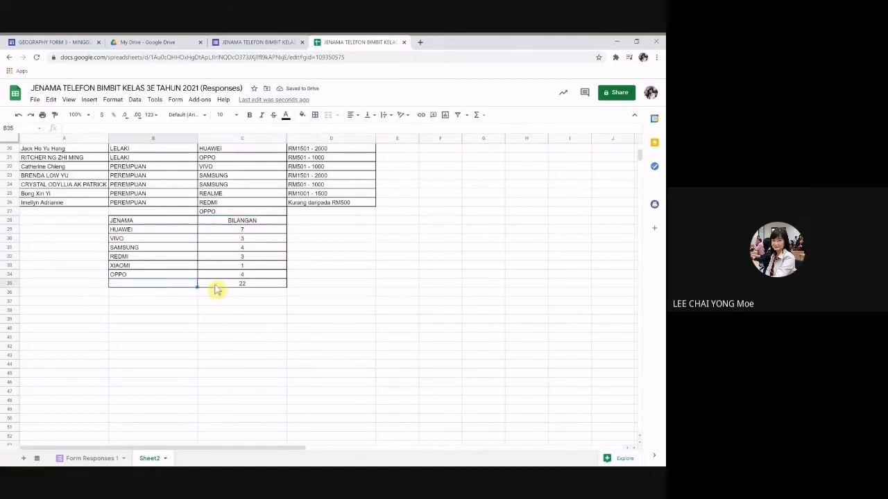
pyautogui.write('JUMLAH')
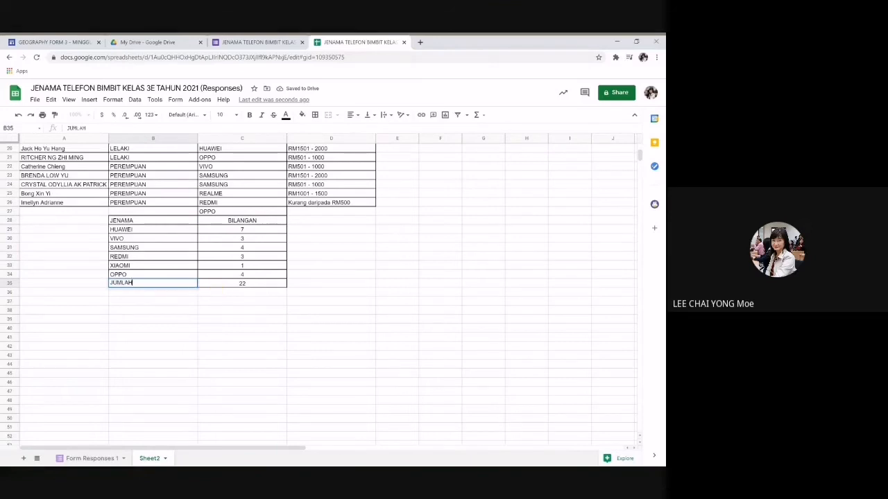
pyautogui.press('Return')
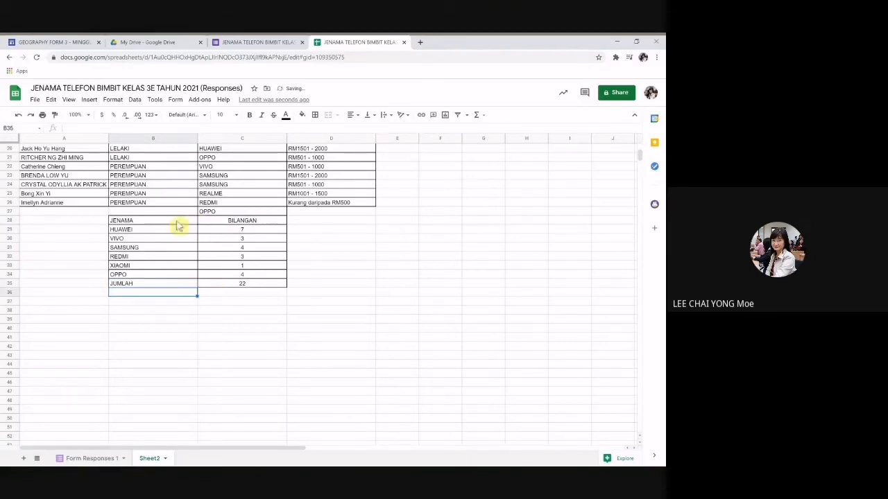
pyautogui.moveTo(178, 221); pyautogui.dragTo(220, 223)
pyautogui.click(249, 114)
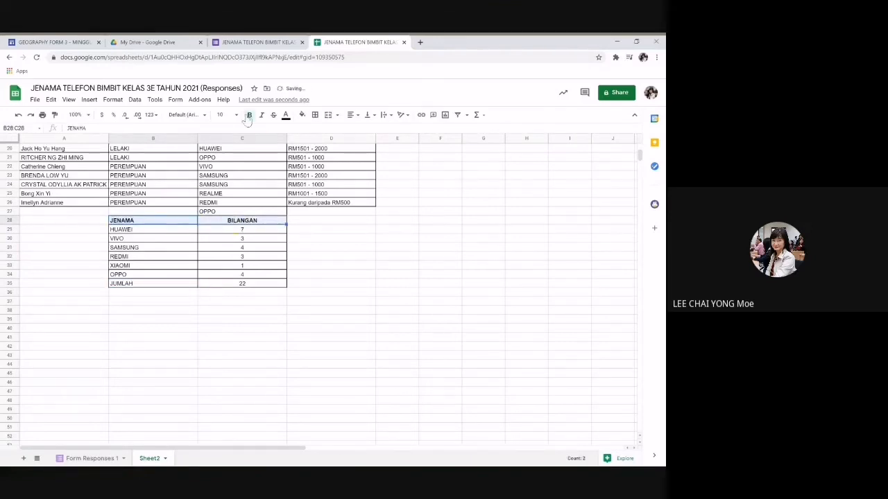
pyautogui.scroll(-2, 426, 291)
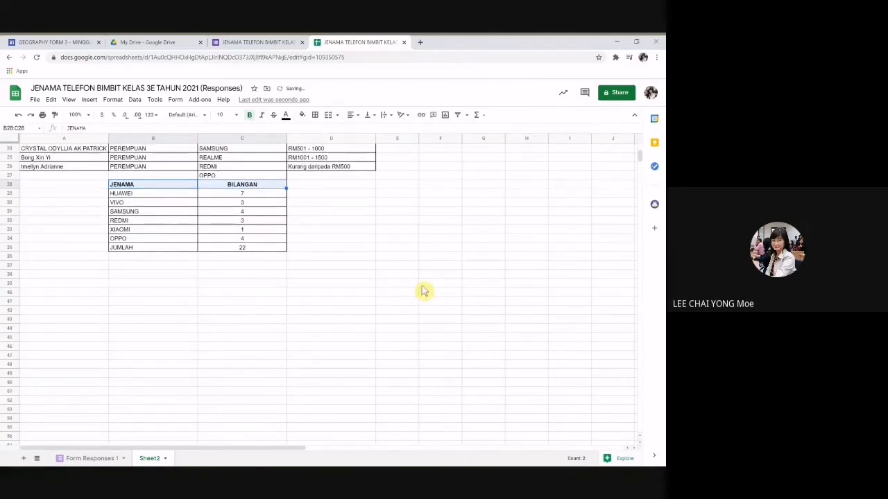
pyautogui.scroll(-2, 422, 290)
pyautogui.scroll(2, 422, 289)
# Step: Insert a chart from the brand names and counts in B28:C34
pyautogui.click(208, 283)
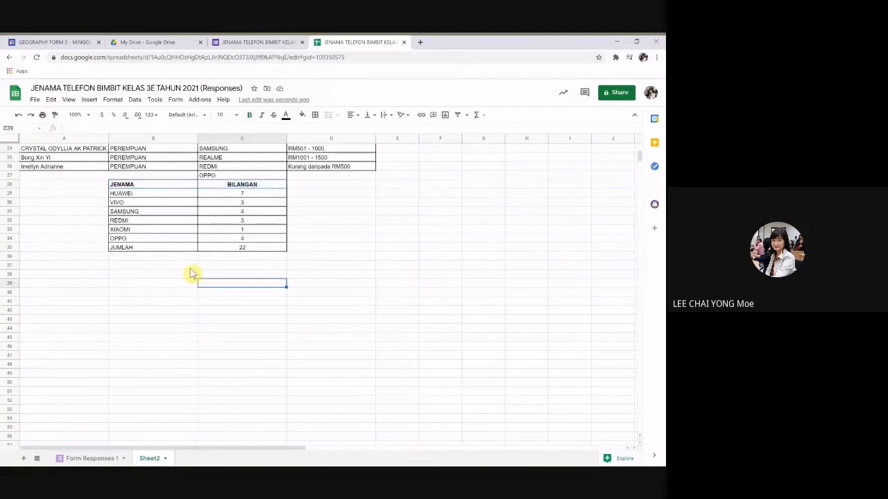
pyautogui.moveTo(141, 189); pyautogui.dragTo(237, 244)
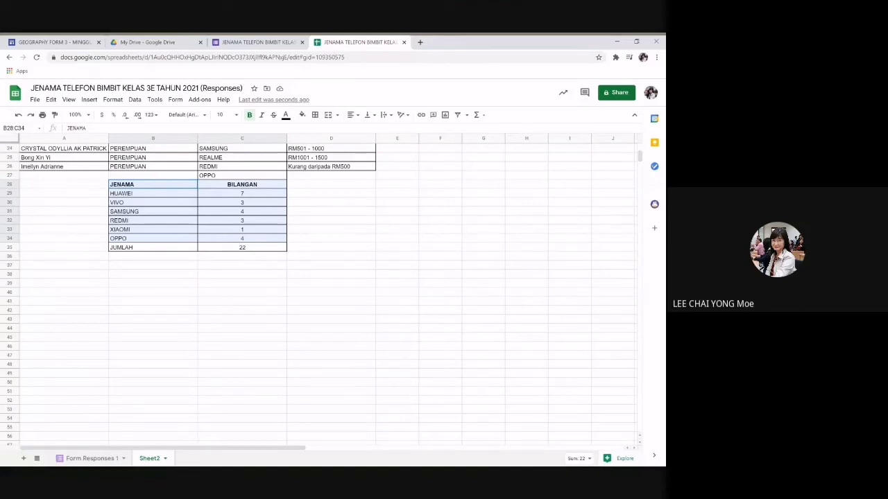
pyautogui.moveTo(237, 244); pyautogui.dragTo(239, 240)
pyautogui.click(89, 101)
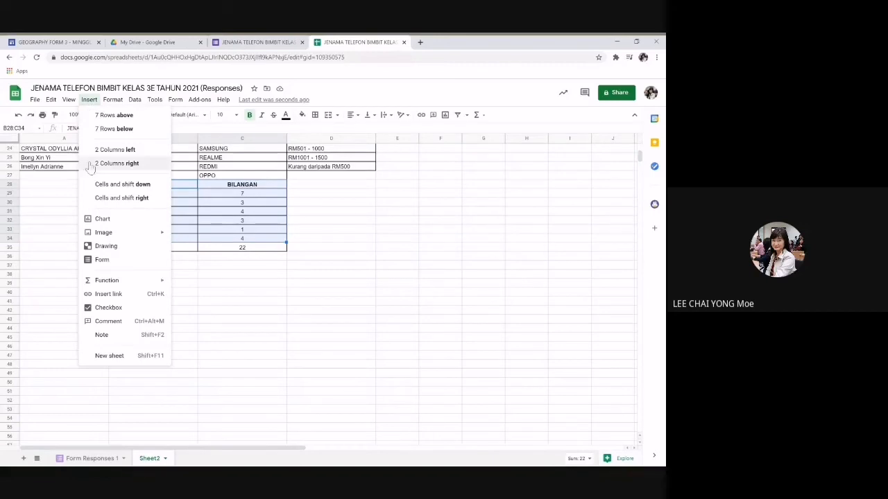
pyautogui.click(97, 222)
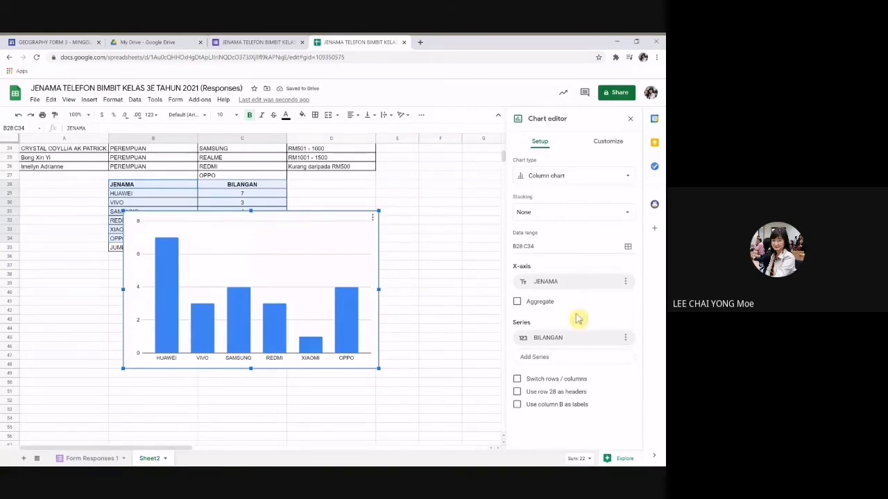
pyautogui.click(619, 145)
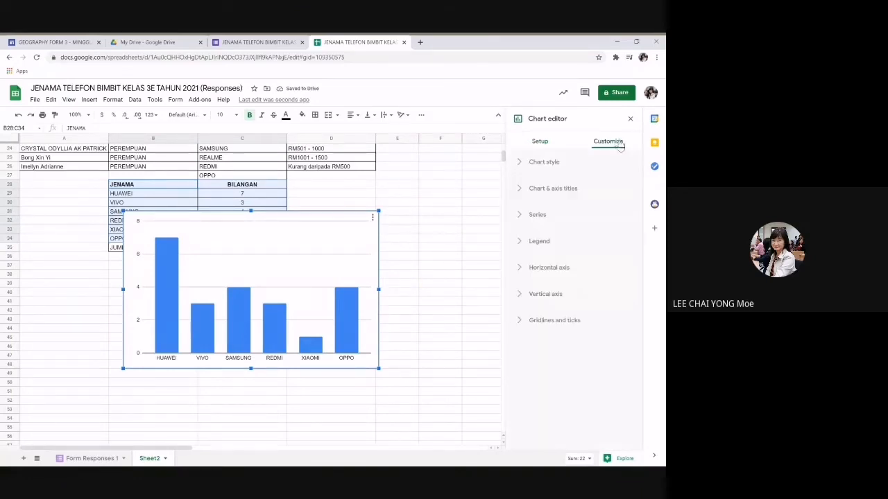
pyautogui.click(546, 189)
pyautogui.click(541, 253)
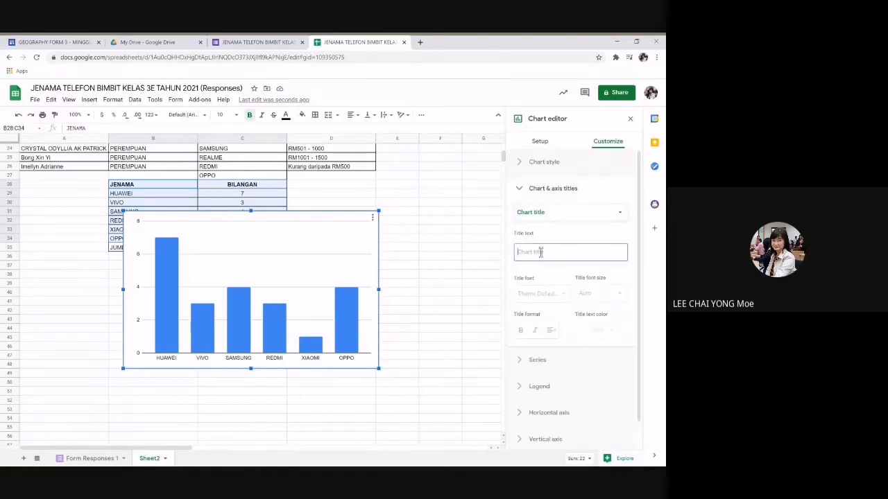
# Step: Copy the merged A1 title text and return to the chart's title settings
pyautogui.scroll(5, 277, 212)
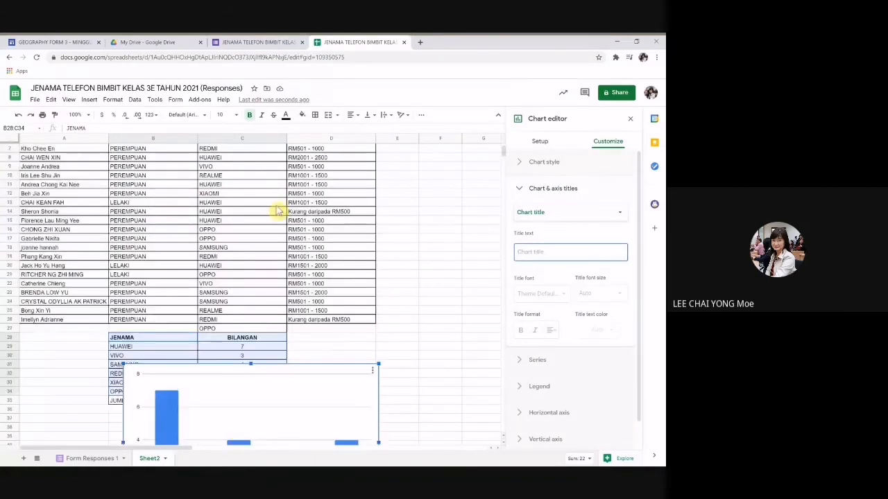
pyautogui.scroll(2, 276, 212)
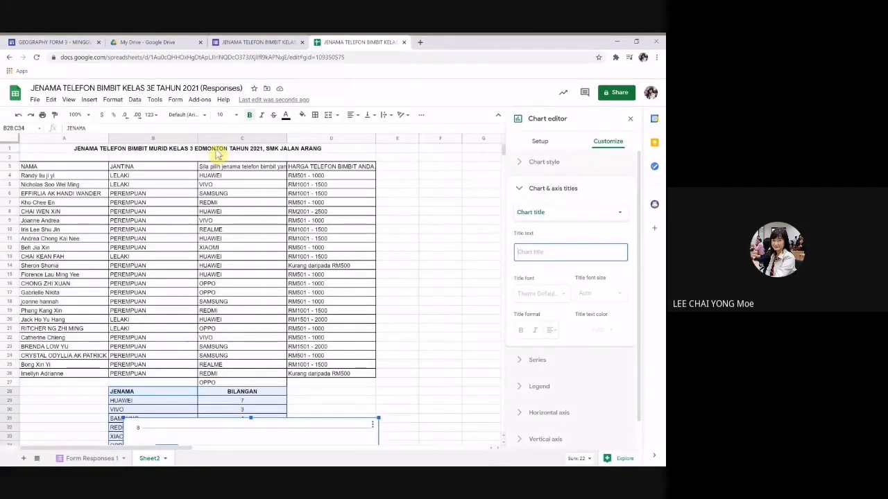
pyautogui.click(218, 154)
pyautogui.moveTo(298, 128); pyautogui.dragTo(69, 131)
pyautogui.hotkey('ctrl', 'c')
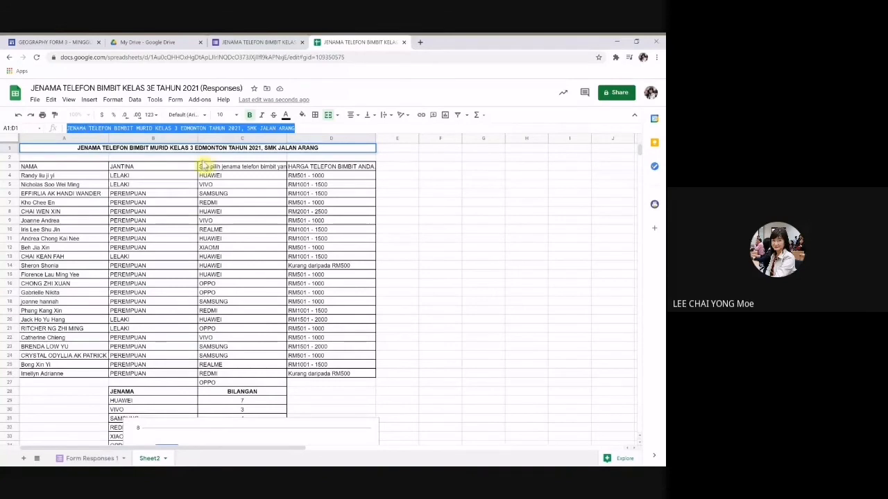
pyautogui.scroll(-2, 410, 331)
pyautogui.scroll(-4, 409, 332)
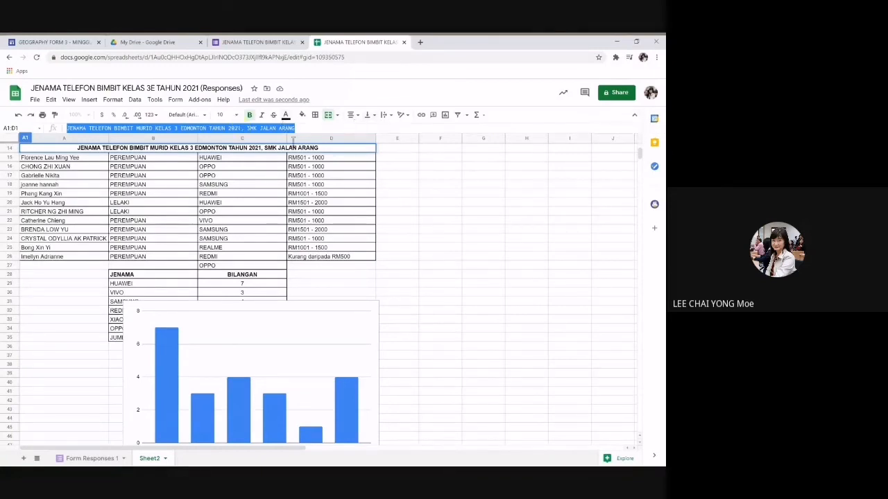
pyautogui.click(249, 336)
pyautogui.scroll(-2, 511, 267)
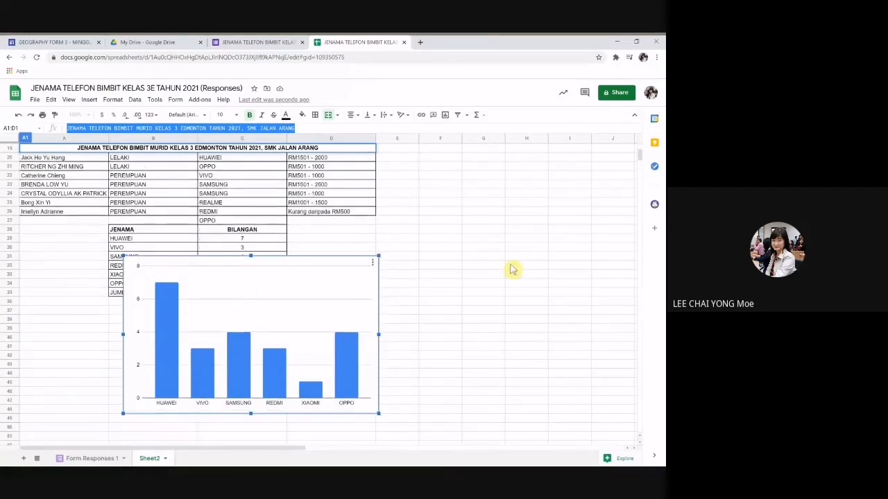
pyautogui.doubleClick(339, 234)
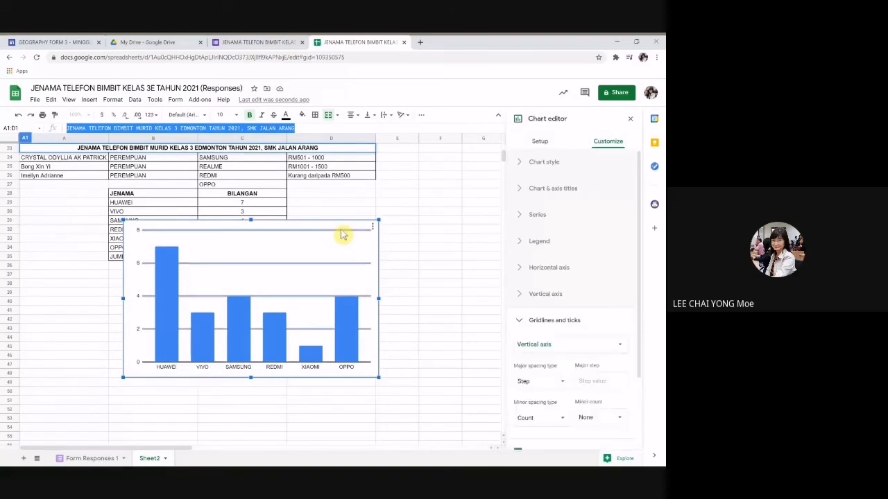
pyautogui.click(546, 191)
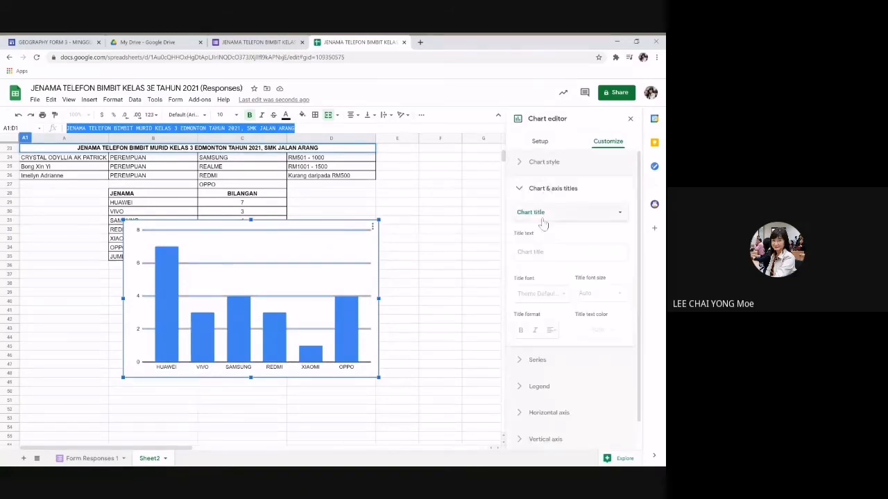
# Step: Paste the sheet title as the chart title and make it bold
pyautogui.click(531, 253)
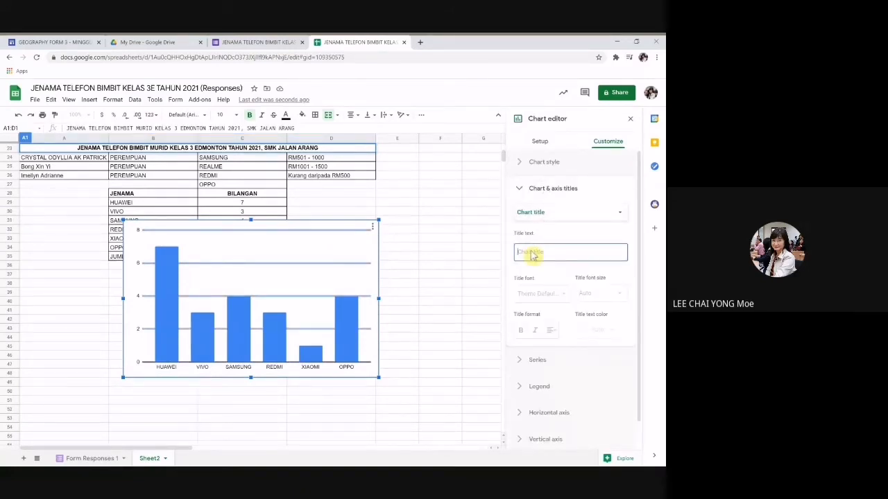
pyautogui.hotkey('ctrl', 'v')
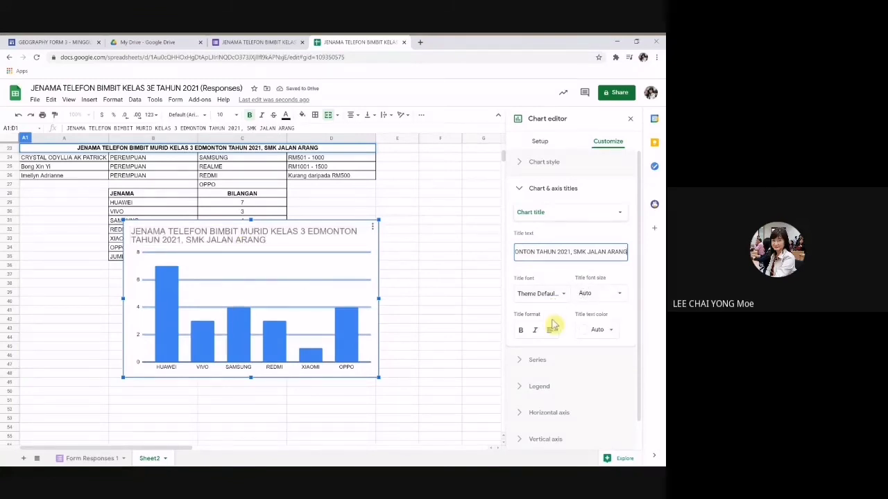
pyautogui.click(520, 331)
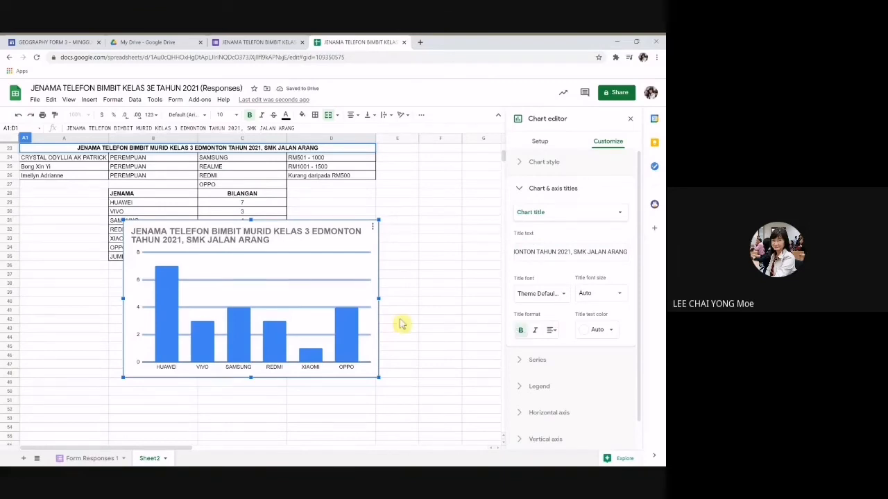
# Step: Show a line along the chart's vertical axis
pyautogui.click(137, 256)
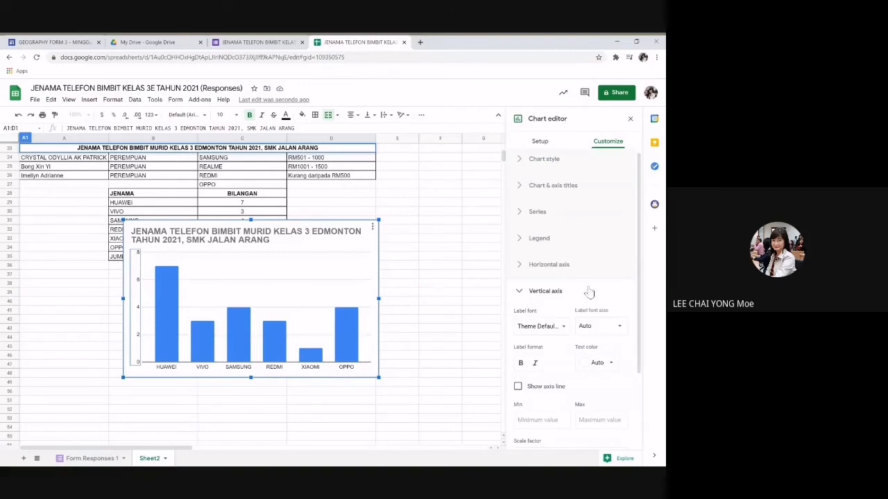
pyautogui.scroll(-1, 602, 336)
pyautogui.click(517, 343)
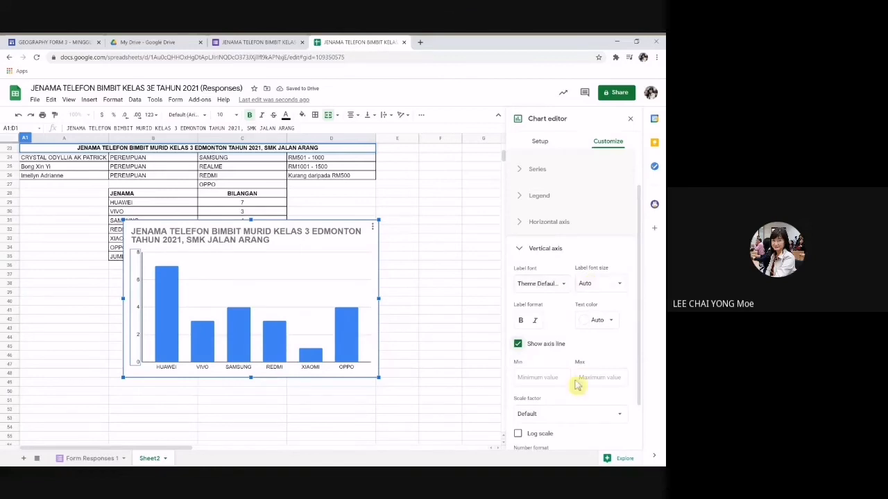
pyautogui.scroll(-1, 578, 396)
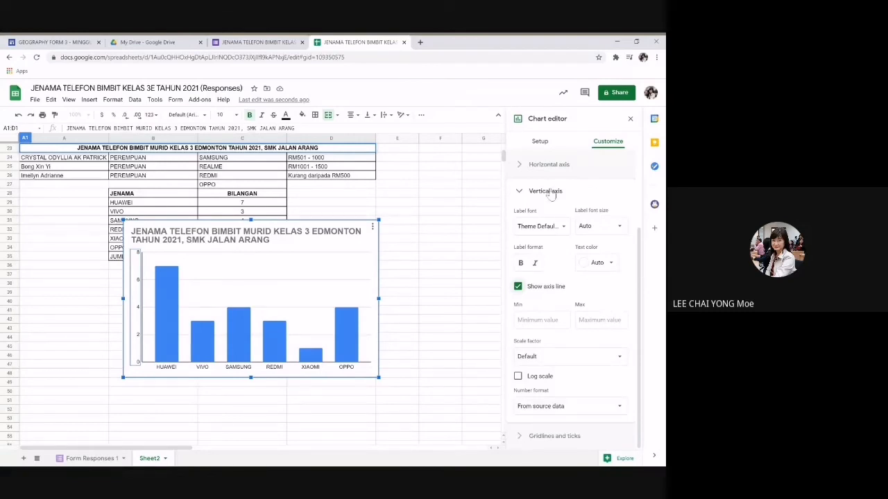
pyautogui.click(520, 191)
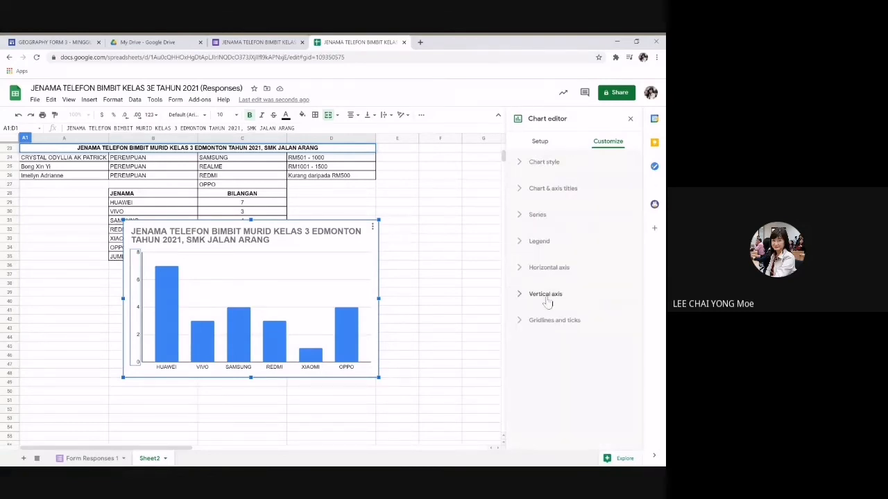
pyautogui.click(547, 191)
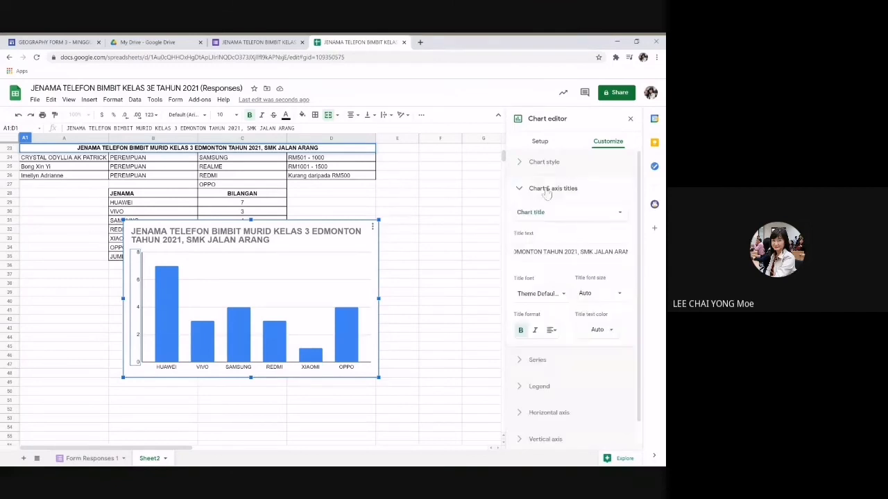
# Step: Title the chart's vertical axis 'Bilangan (Buah)'
pyautogui.click(620, 215)
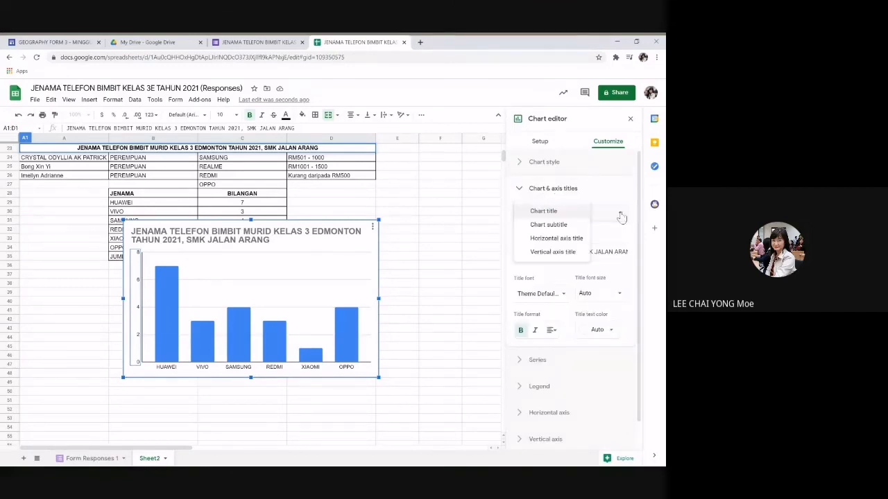
pyautogui.click(552, 251)
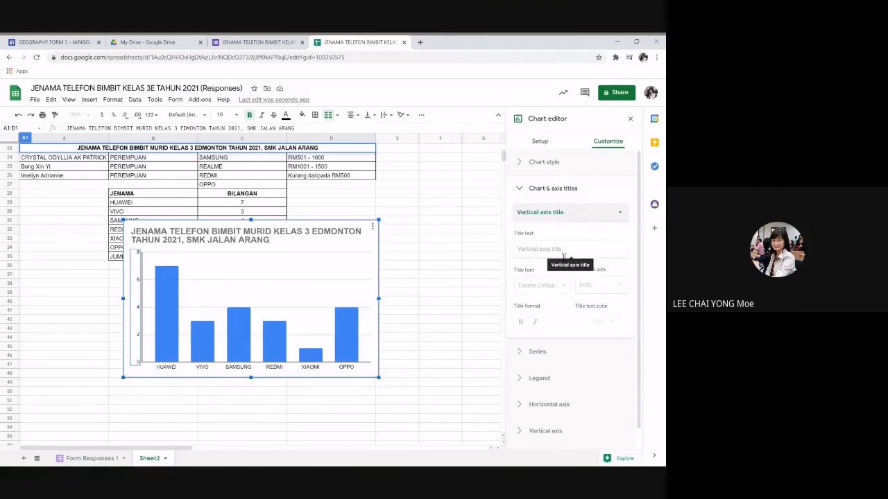
pyautogui.click(563, 250)
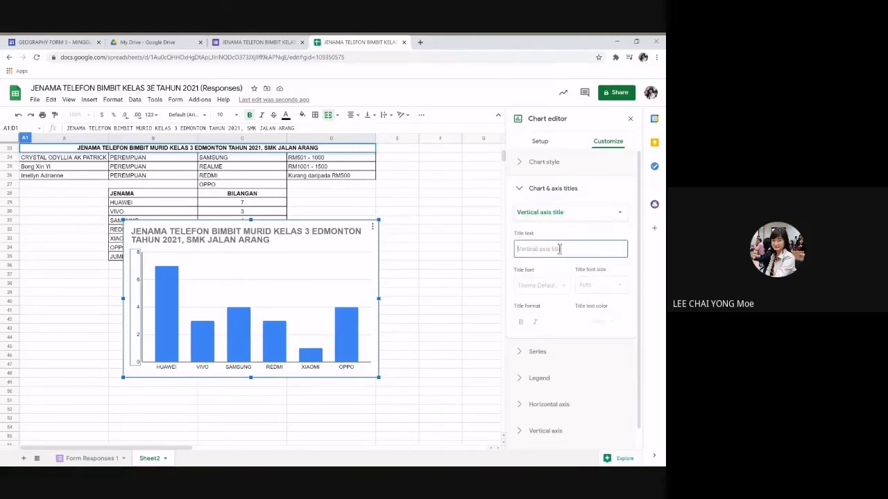
pyautogui.write('JENAMA (Buah')
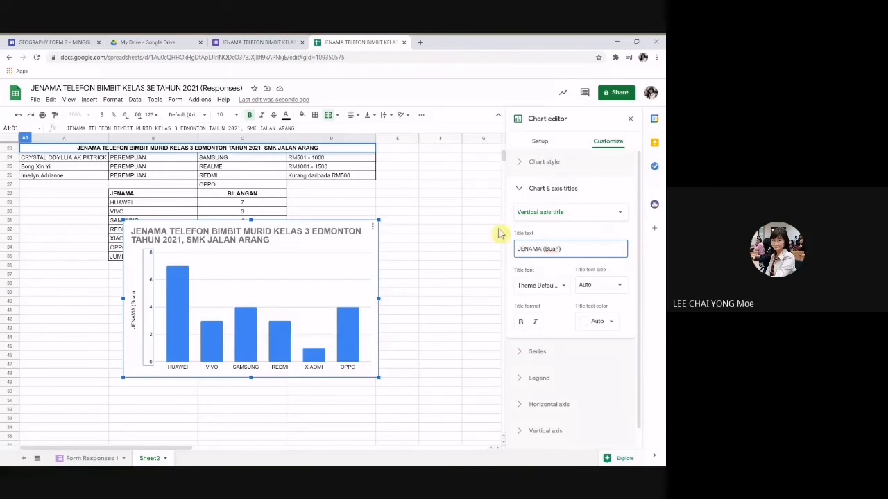
pyautogui.doubleClick(540, 249)
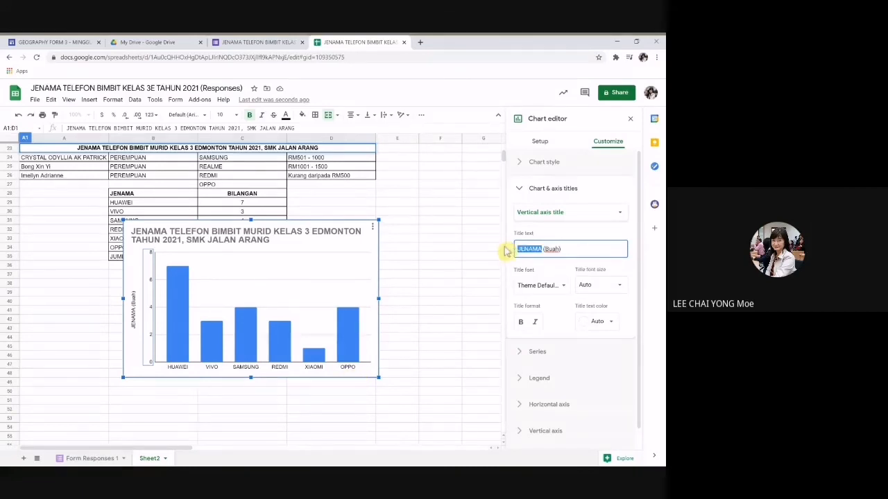
pyautogui.write('B')
pyautogui.press('BackSpace')
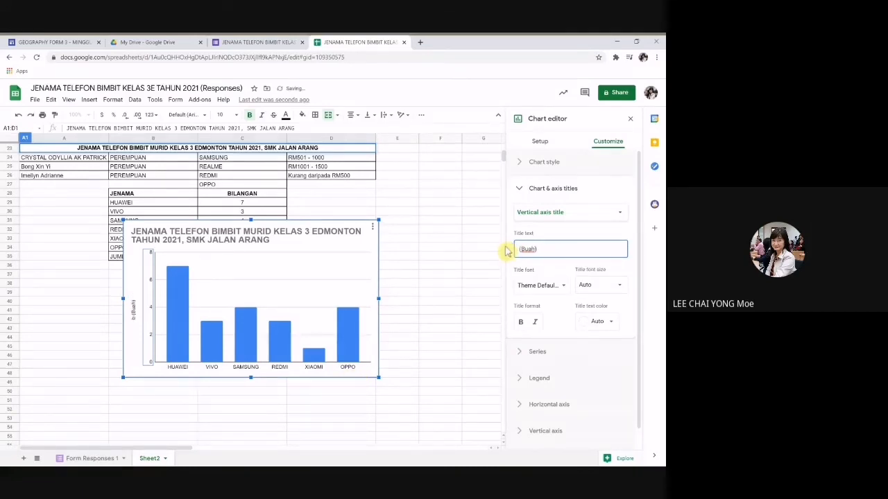
pyautogui.write('bILANG')
pyautogui.press('BackSpace')
pyautogui.press('BackSpace')
pyautogui.press('BackSpace')
pyautogui.press('BackSpace')
pyautogui.press('BackSpace')
pyautogui.press('BackSpace')
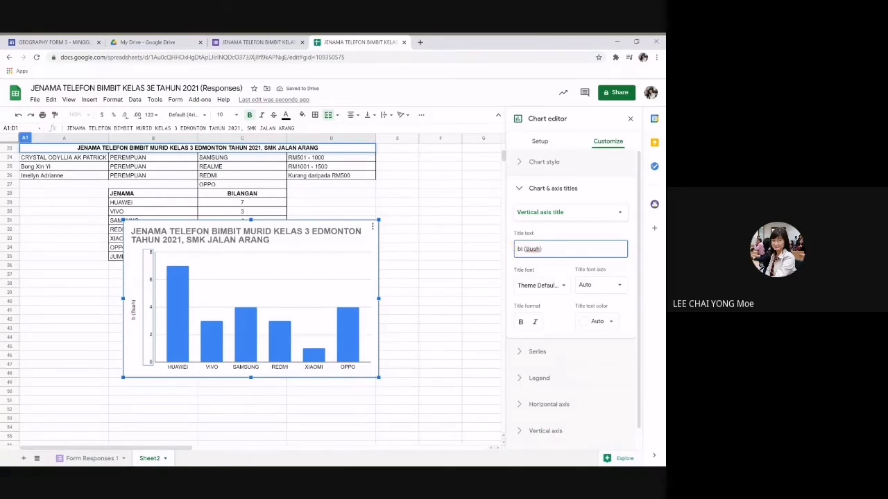
pyautogui.write('Bilangan')
# Step: Title the chart's horizontal axis 'JENAMA'
pyautogui.click(618, 213)
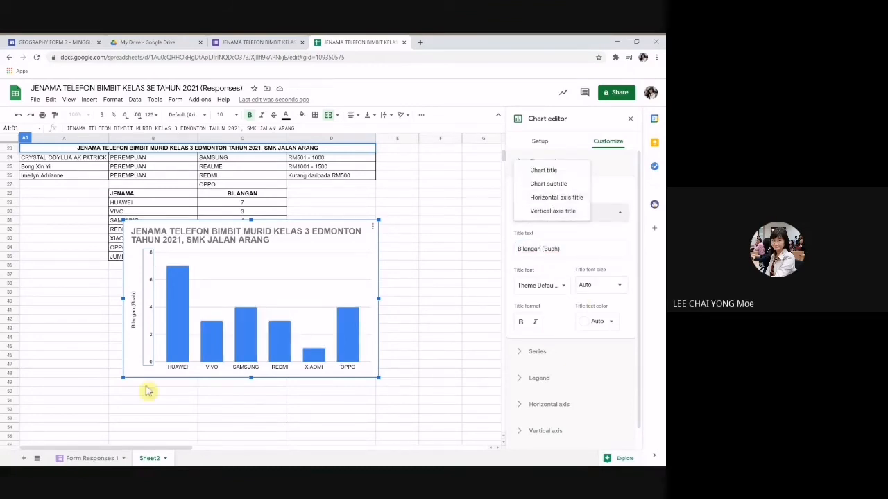
pyautogui.click(553, 200)
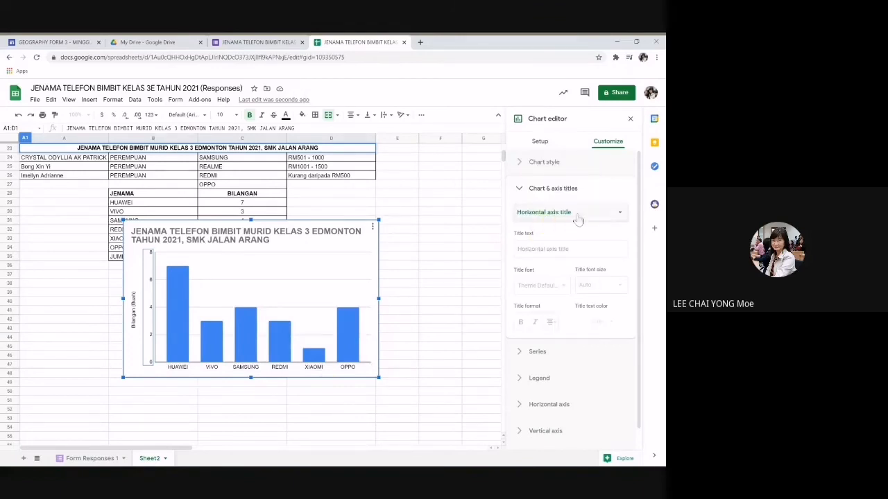
pyautogui.click(532, 248)
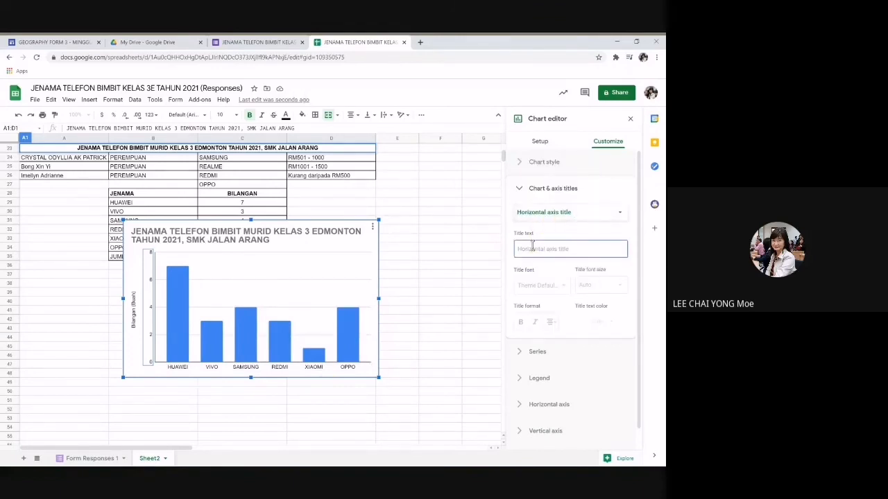
pyautogui.write('JENAMA')
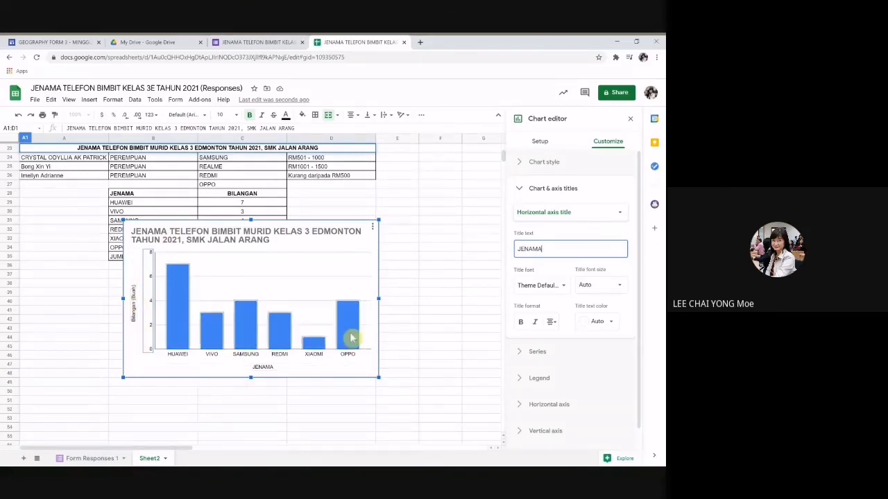
# Step: Move the brand chart below the count table and copy it
pyautogui.click(431, 314)
pyautogui.scroll(-3, 431, 314)
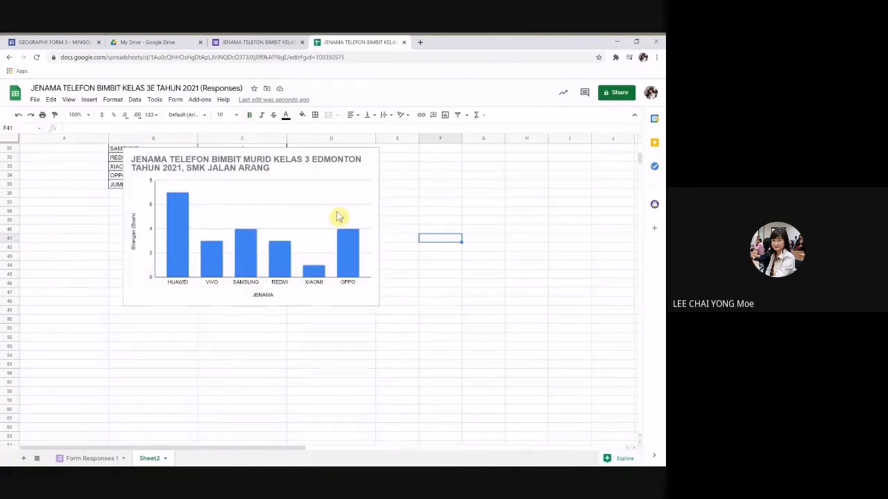
pyautogui.click(305, 187)
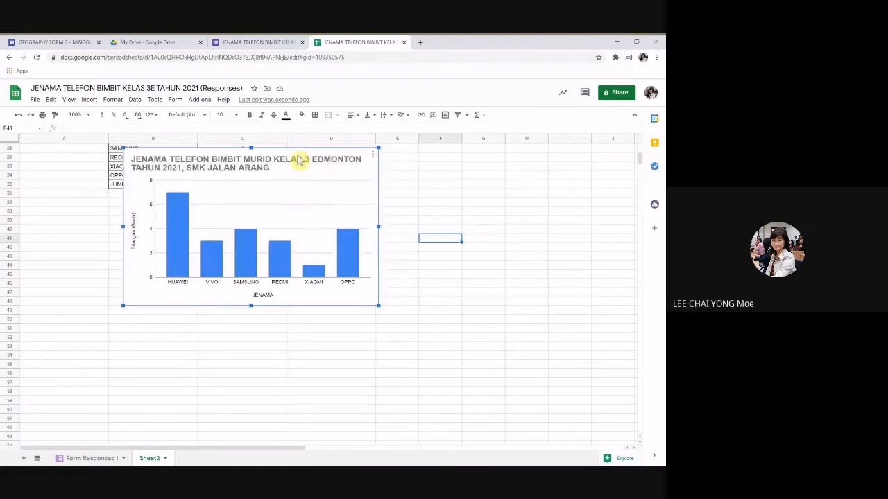
pyautogui.moveTo(296, 157); pyautogui.dragTo(283, 214)
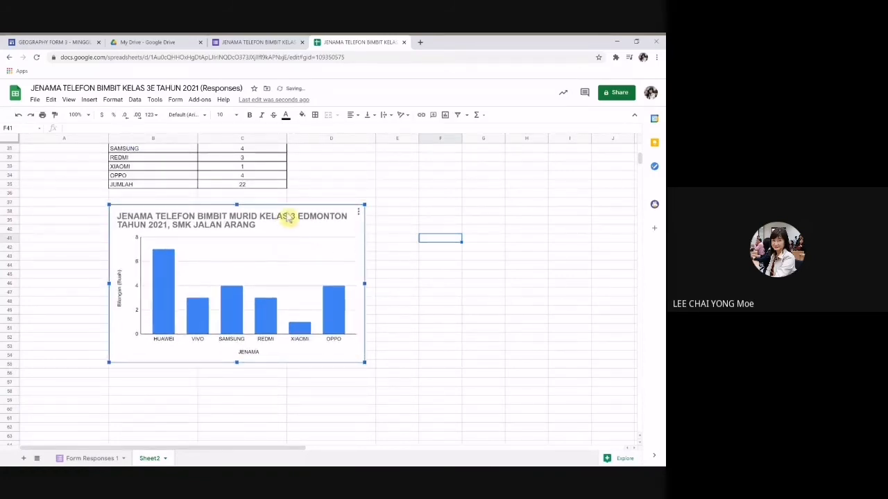
pyautogui.rightClick(288, 217)
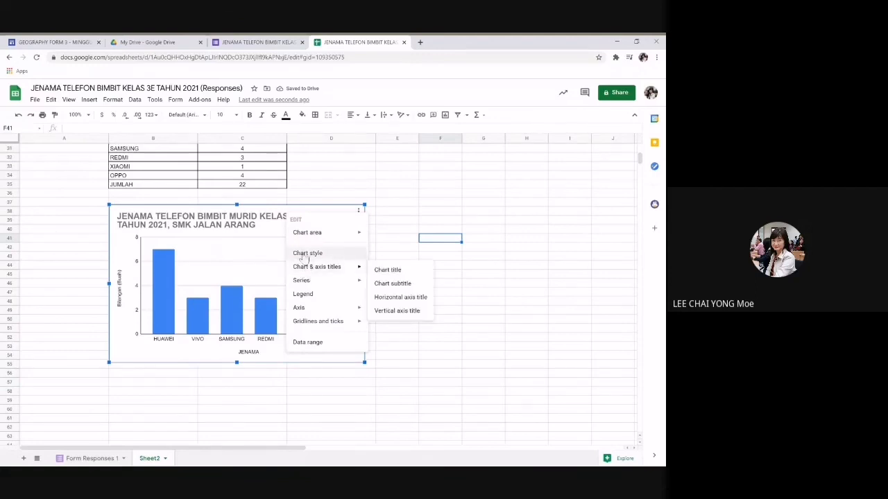
pyautogui.click(262, 216)
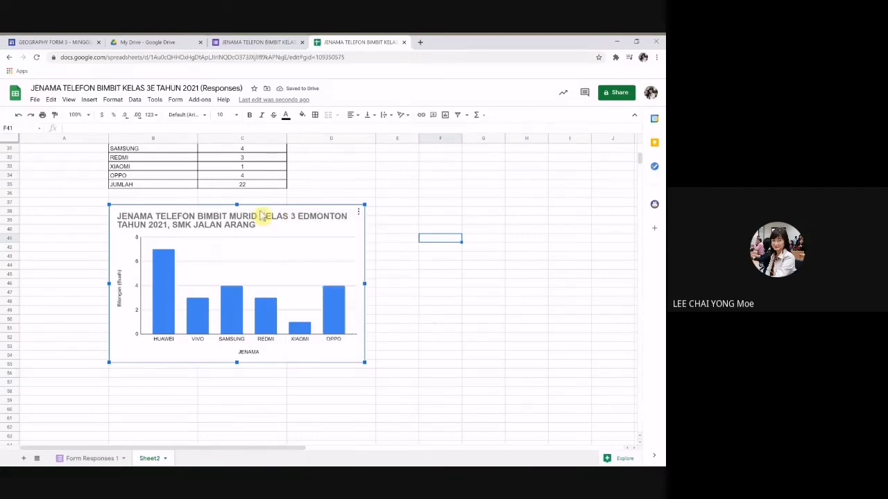
pyautogui.click(51, 99)
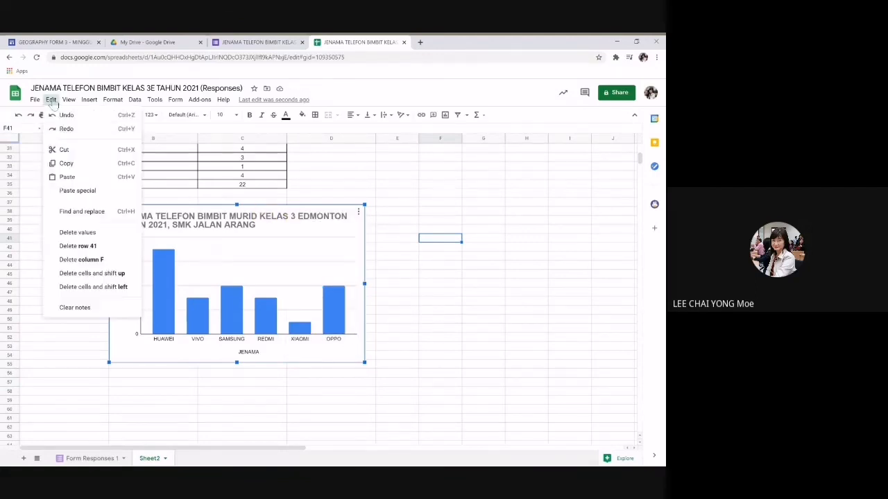
pyautogui.click(67, 163)
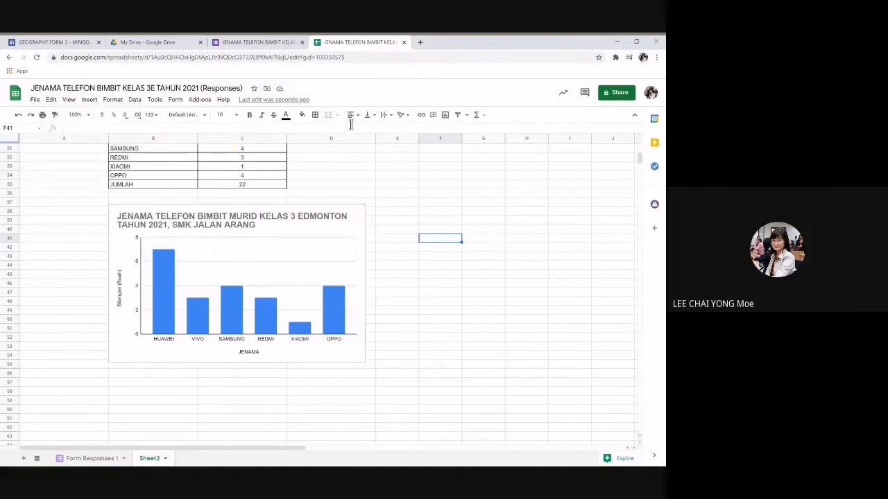
# Step: Create a new blank Google Docs document from Google Drive
pyautogui.click(170, 46)
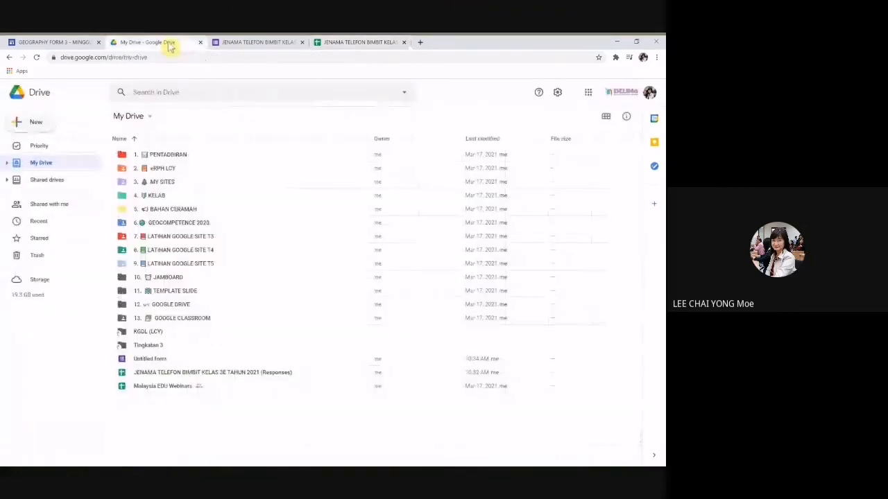
pyautogui.click(32, 122)
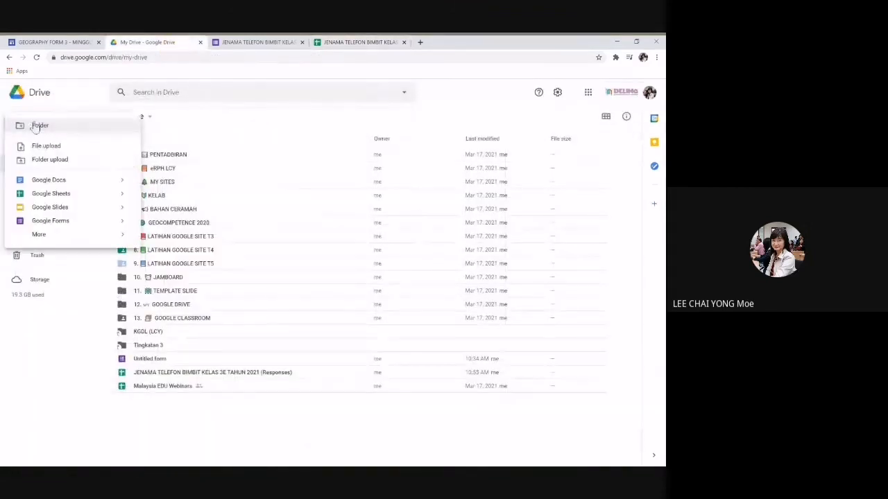
pyautogui.click(53, 181)
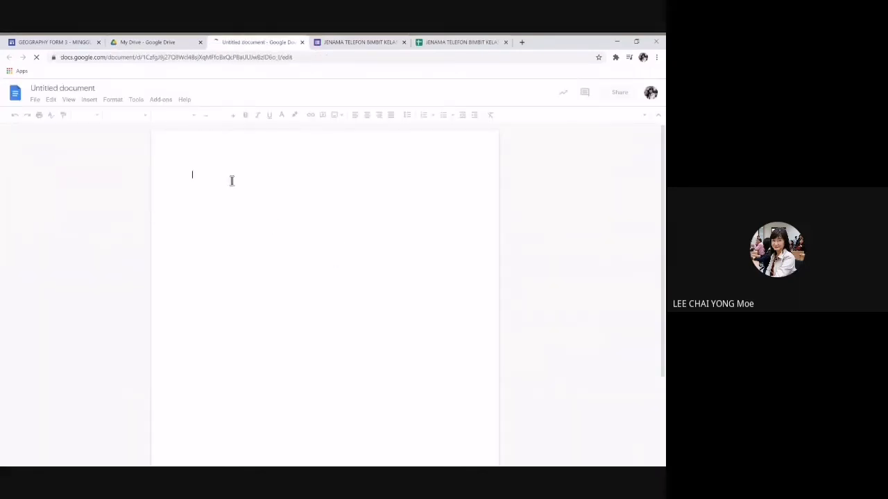
# Step: Paste the brand chart into the Untitled document, linked to the spreadsheet, then return to Sheets
pyautogui.click(50, 99)
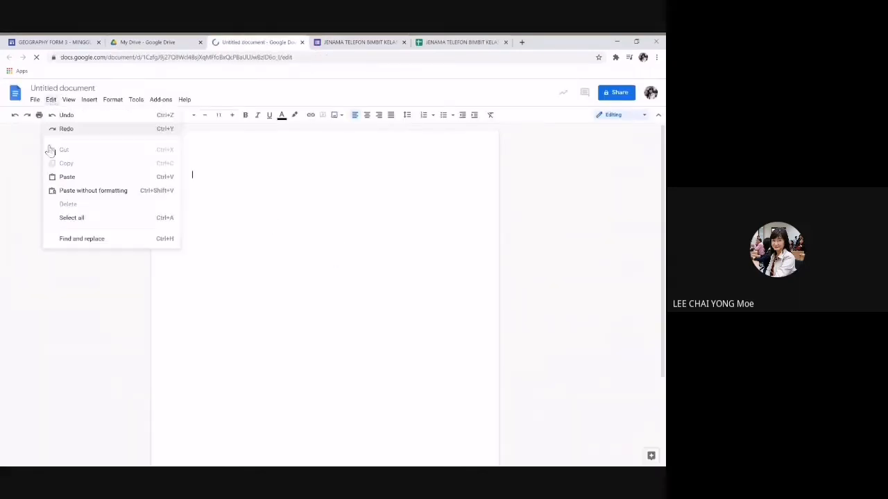
pyautogui.click(64, 178)
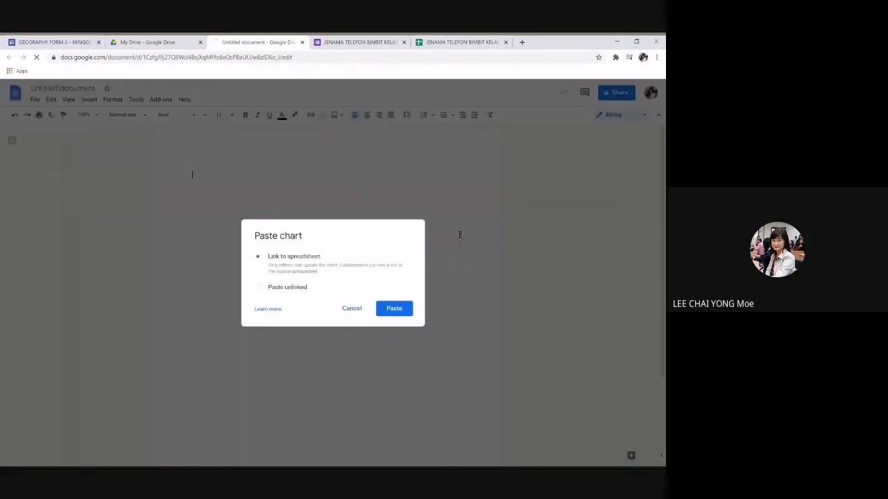
pyautogui.click(394, 309)
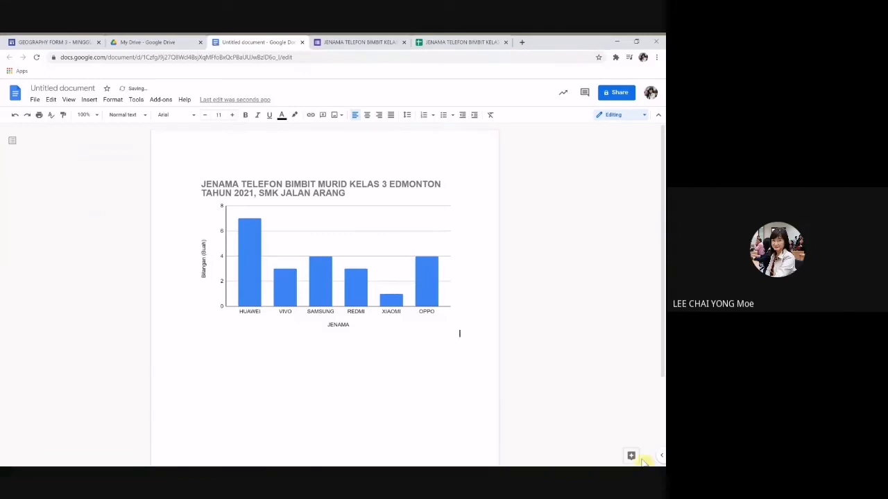
pyautogui.click(226, 369)
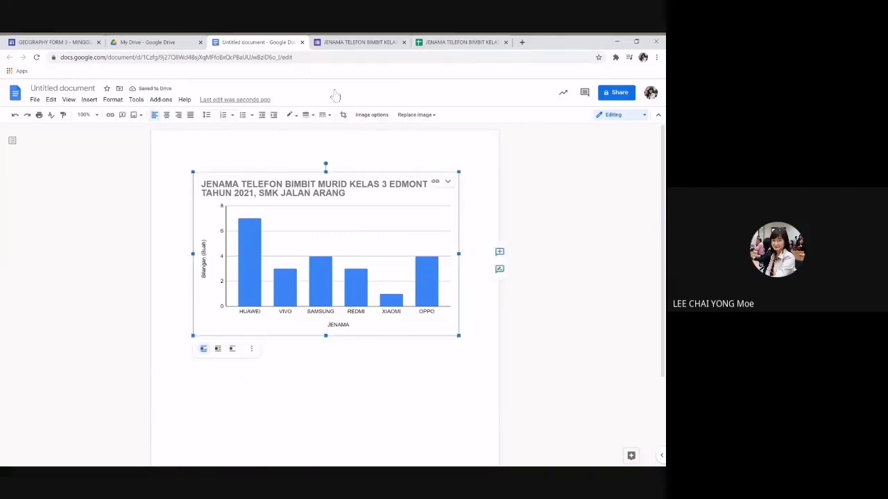
pyautogui.click(485, 42)
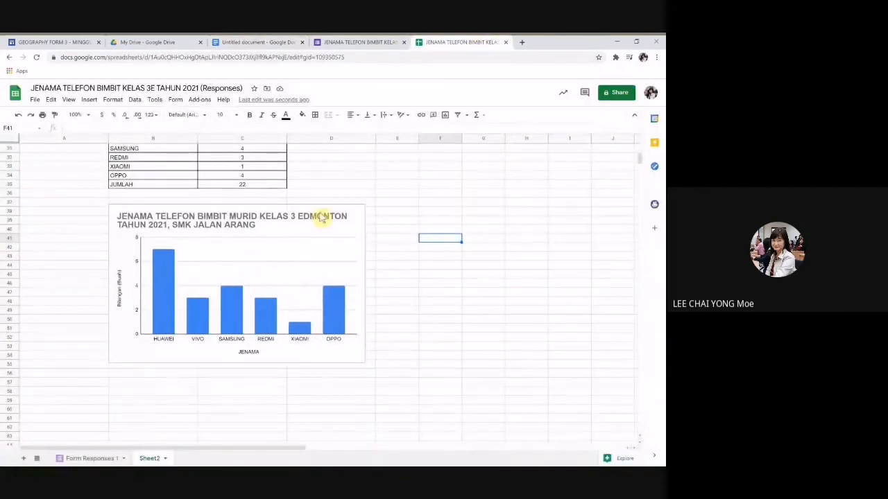
# Step: Nudge the brand chart slightly right beneath the JENAMA/BILANGAN table and return to the sheet's top
pyautogui.click(283, 217)
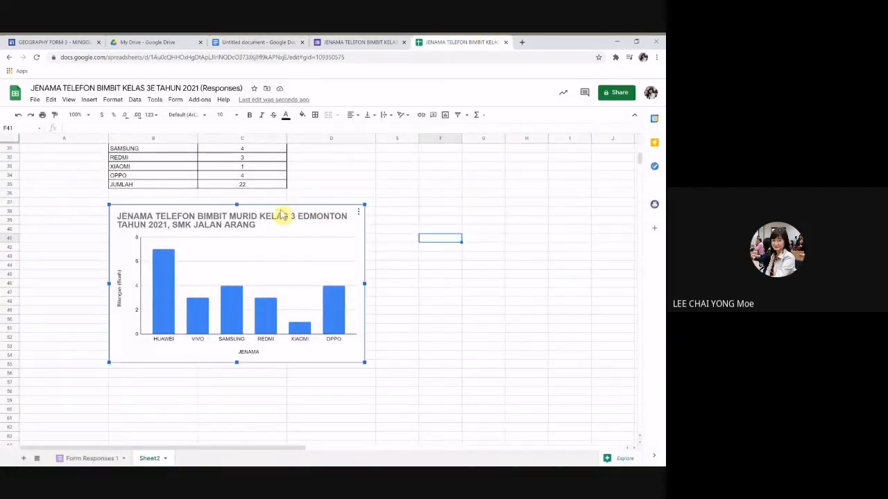
pyautogui.moveTo(283, 217); pyautogui.dragTo(215, 206)
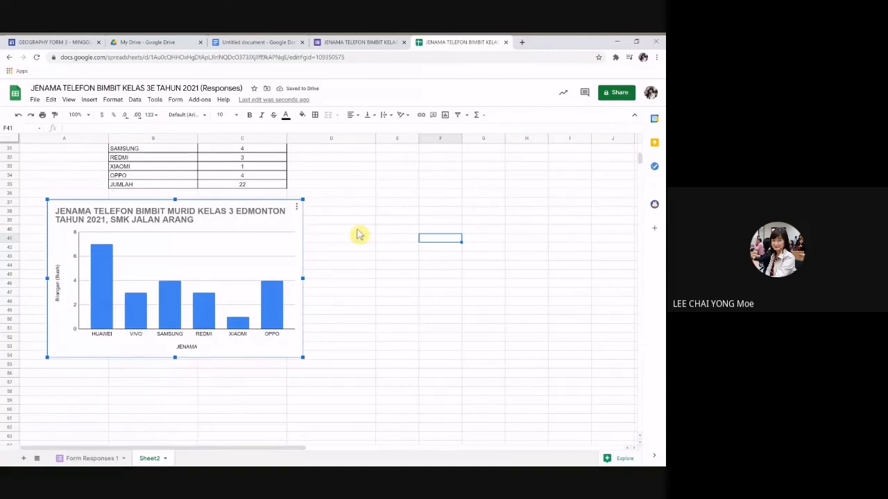
pyautogui.scroll(1, 359, 235)
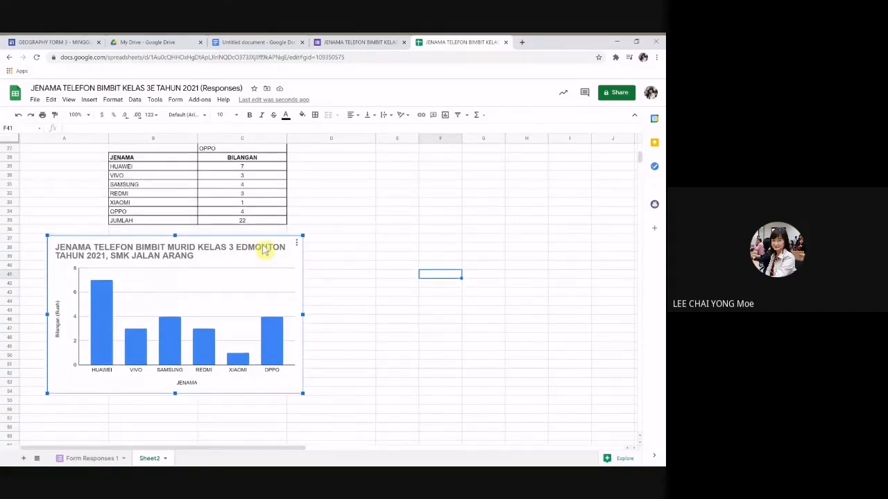
pyautogui.moveTo(233, 249); pyautogui.dragTo(270, 249)
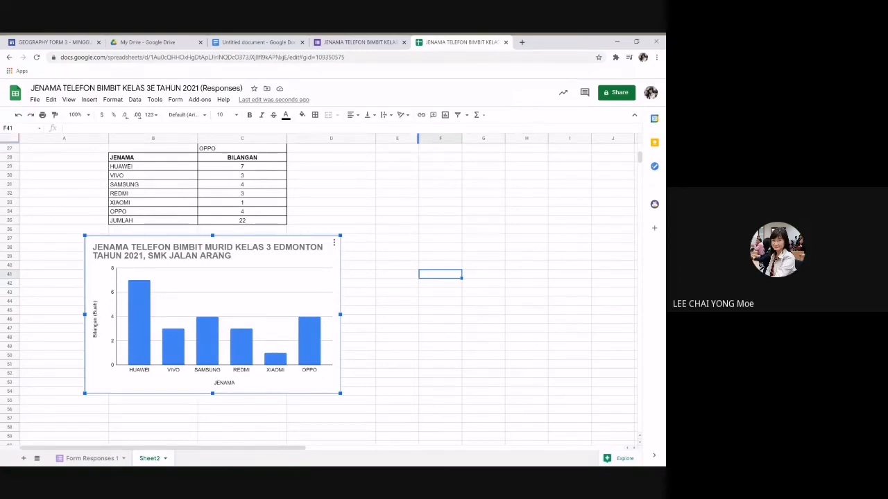
pyautogui.scroll(5, 412, 202)
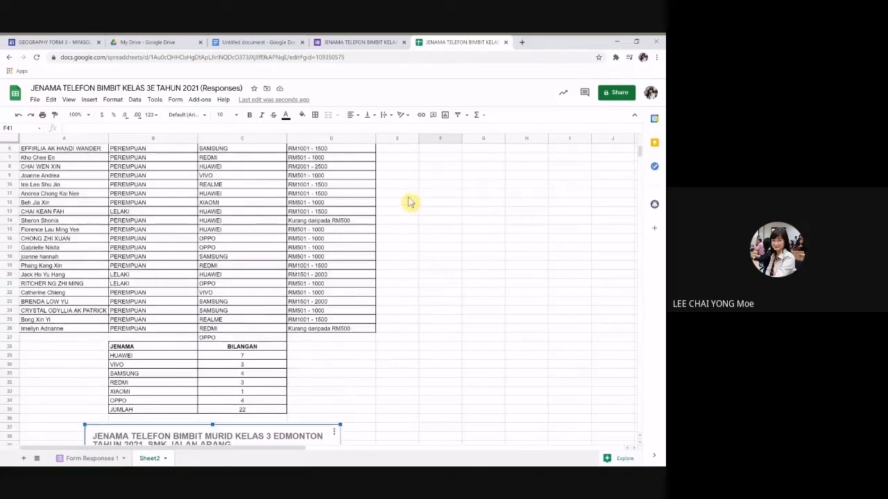
pyautogui.scroll(2, 435, 176)
pyautogui.scroll(-6, 270, 330)
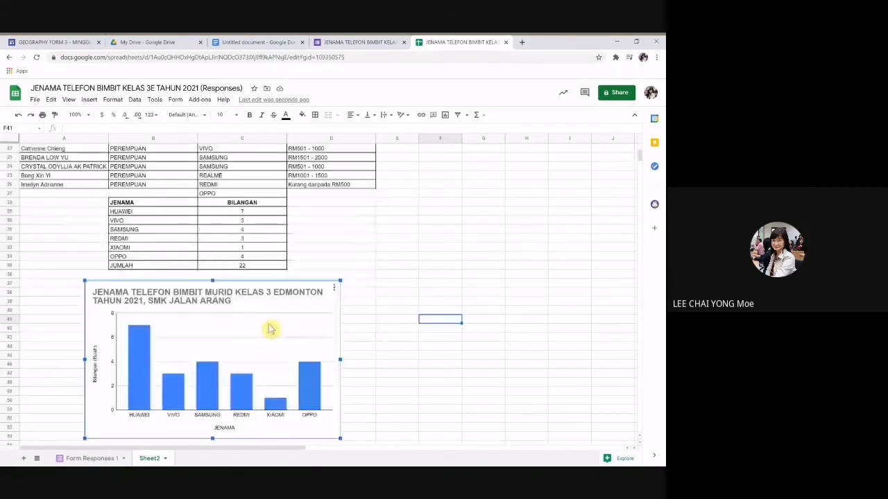
pyautogui.scroll(2, 515, 269)
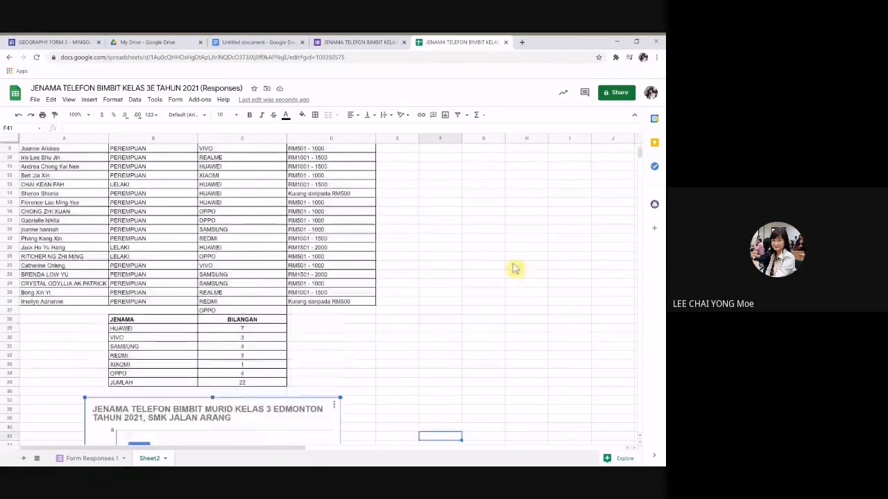
pyautogui.scroll(2, 513, 268)
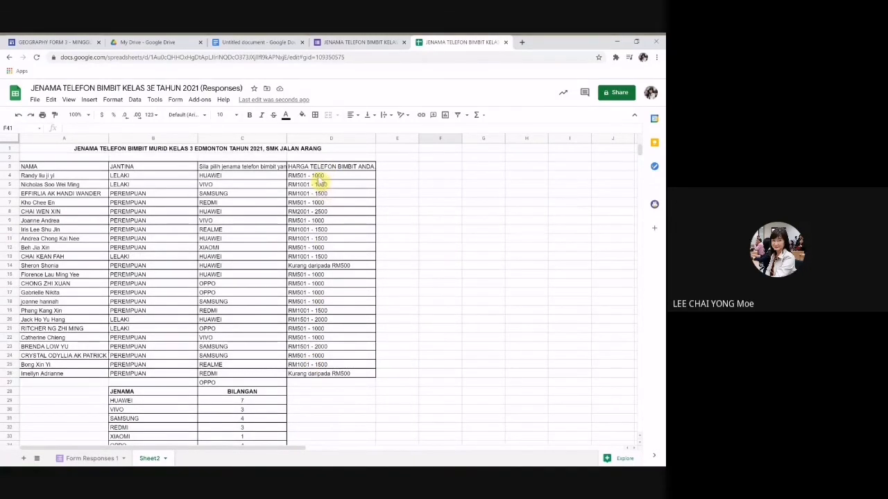
# Step: Enter the headers HARGA in F3 and BILANGAN in G3
pyautogui.scroll(-2, 382, 264)
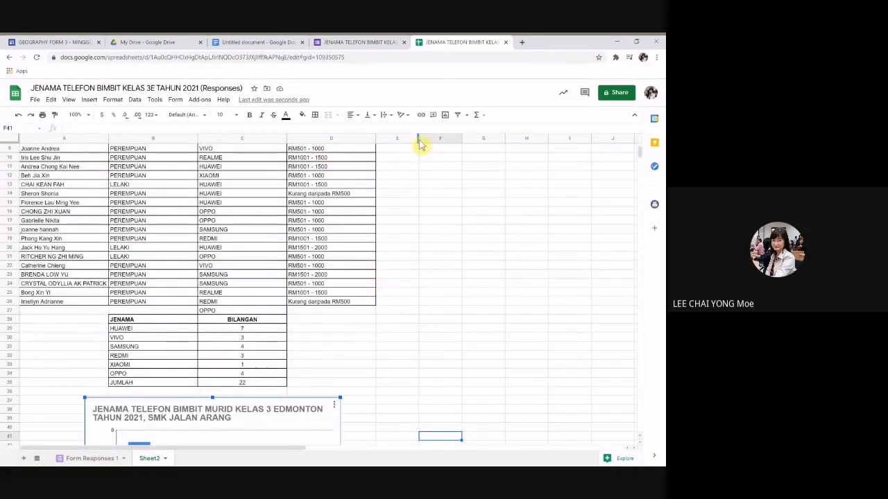
pyautogui.moveTo(414, 138); pyautogui.dragTo(499, 150)
pyautogui.click(452, 186)
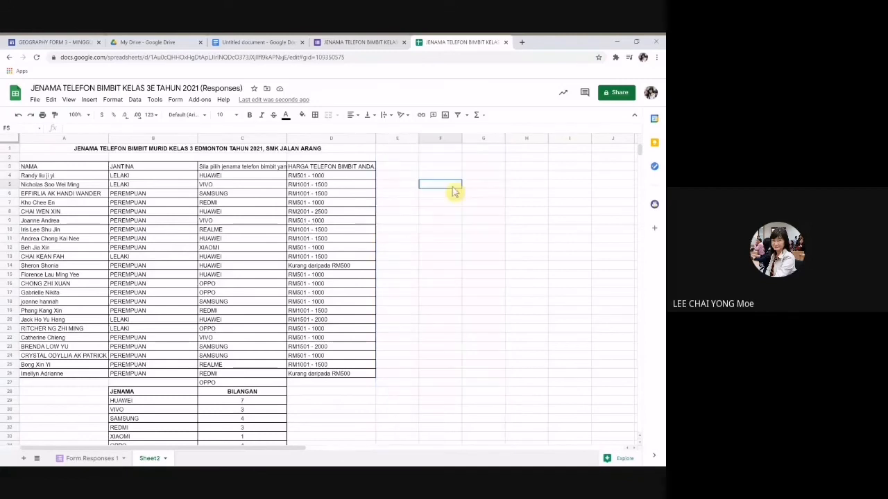
pyautogui.click(438, 167)
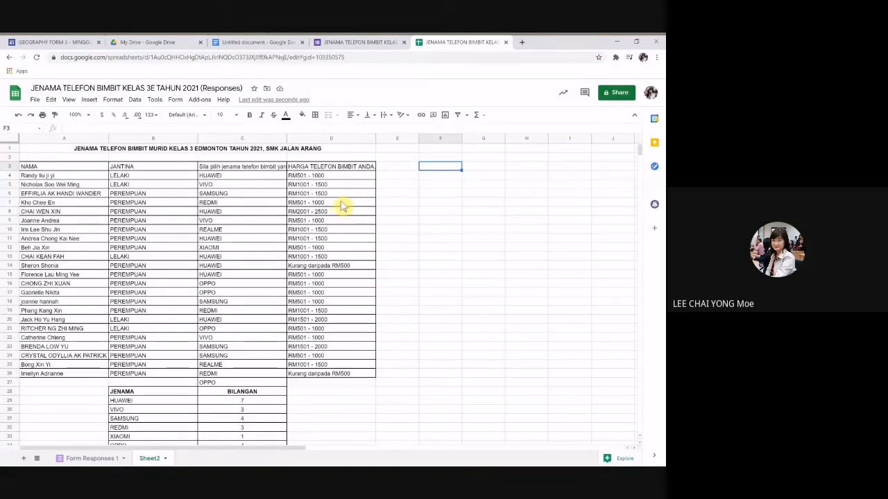
pyautogui.write('HARGA')
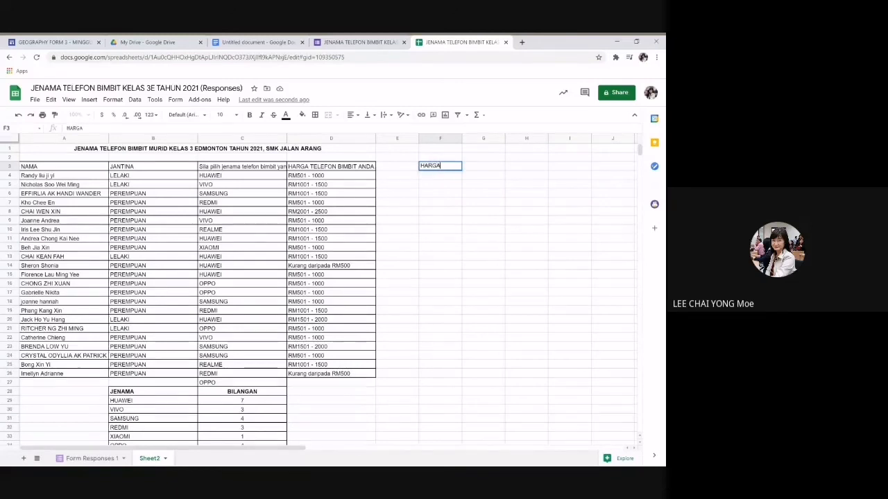
pyautogui.press('Tab')
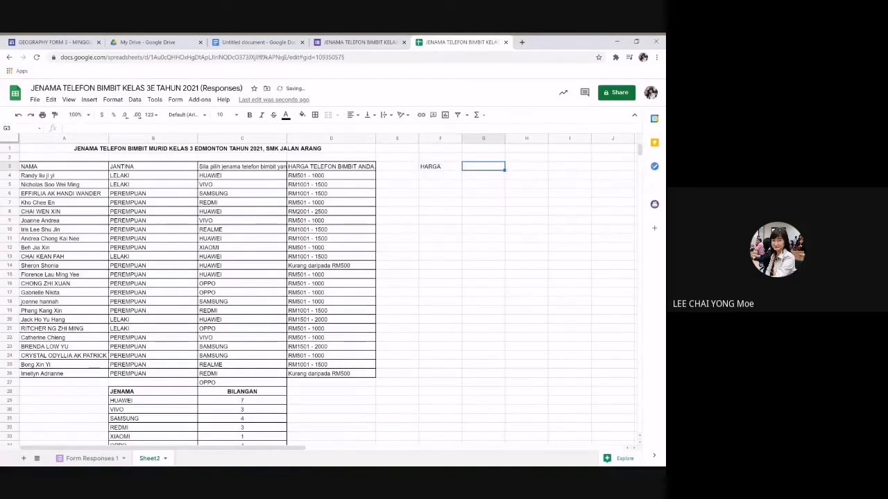
pyautogui.write('BI')
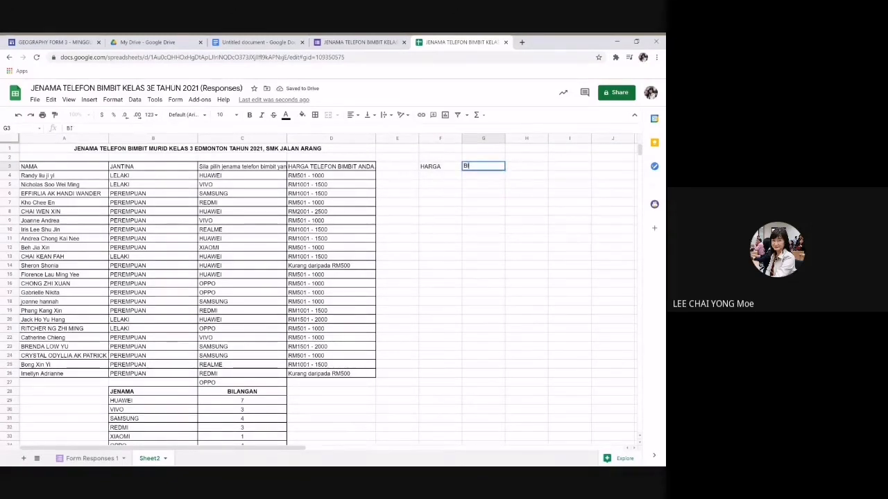
pyautogui.write('LANGAN')
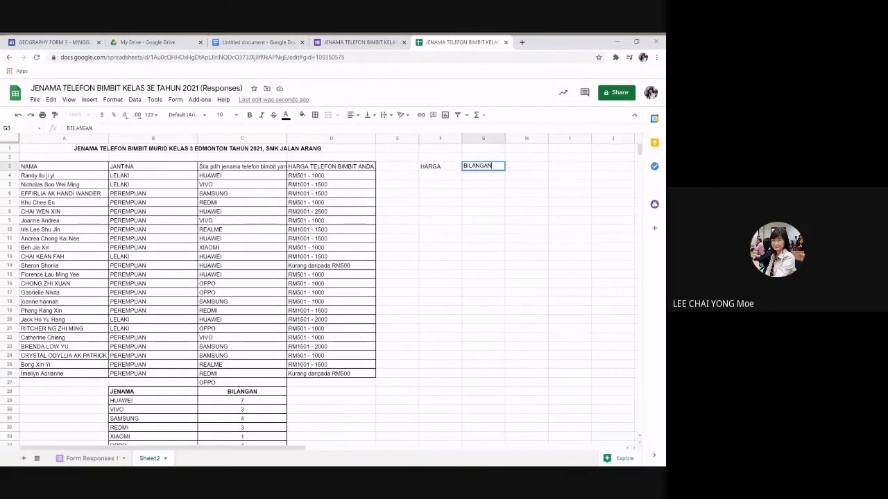
pyautogui.press('Return')
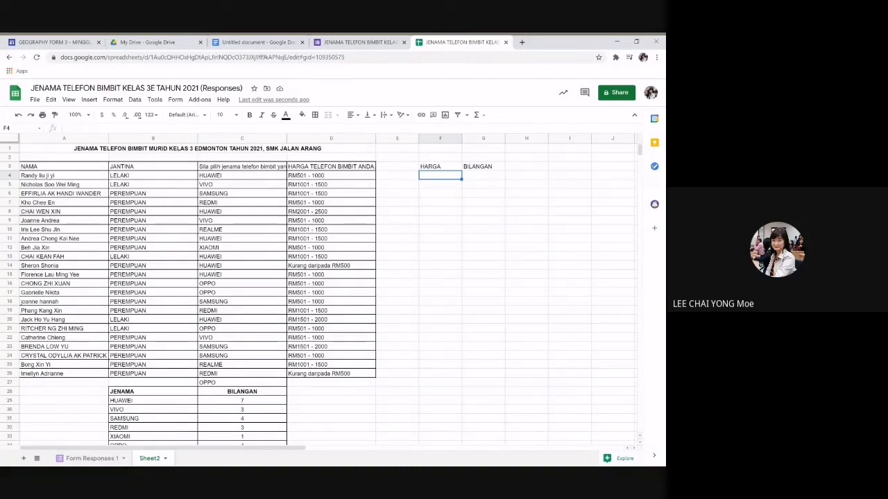
# Step: List the distinct price ranges in F4 with =UNIQUE(D4:D26) and widen column F to fit
pyautogui.write('=UNIQUE')
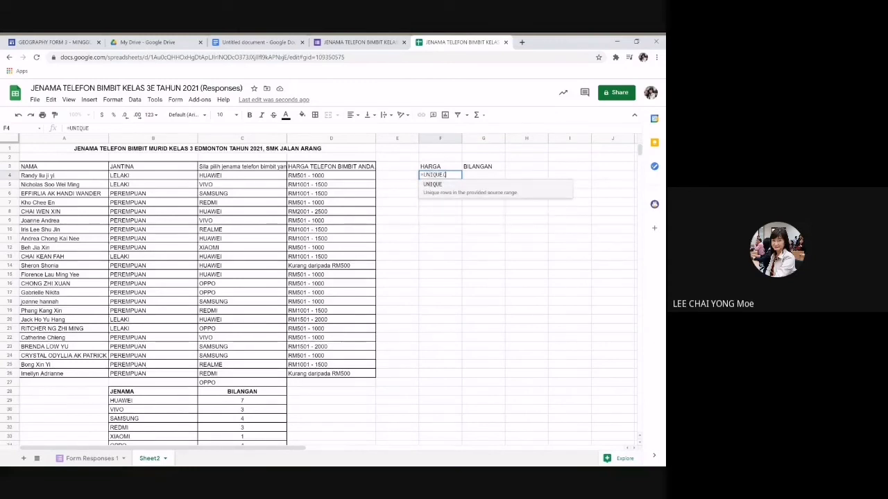
pyautogui.write('(')
pyautogui.moveTo(335, 176); pyautogui.dragTo(342, 378)
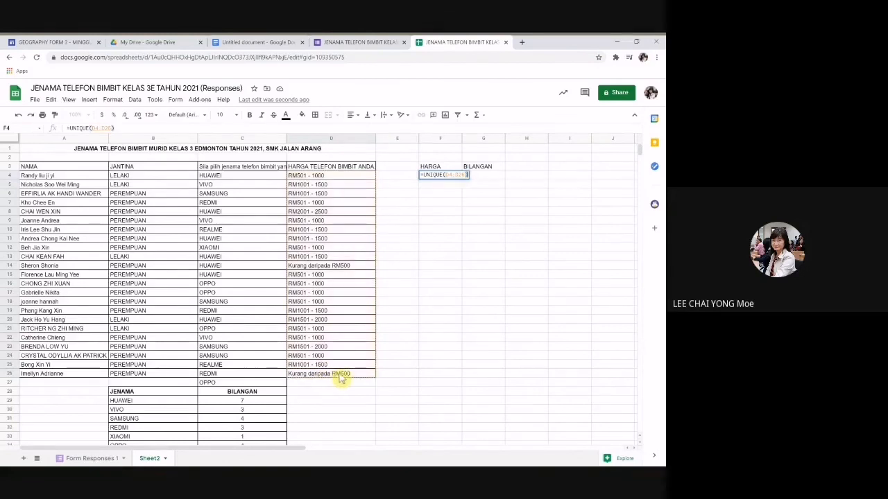
pyautogui.press('Return')
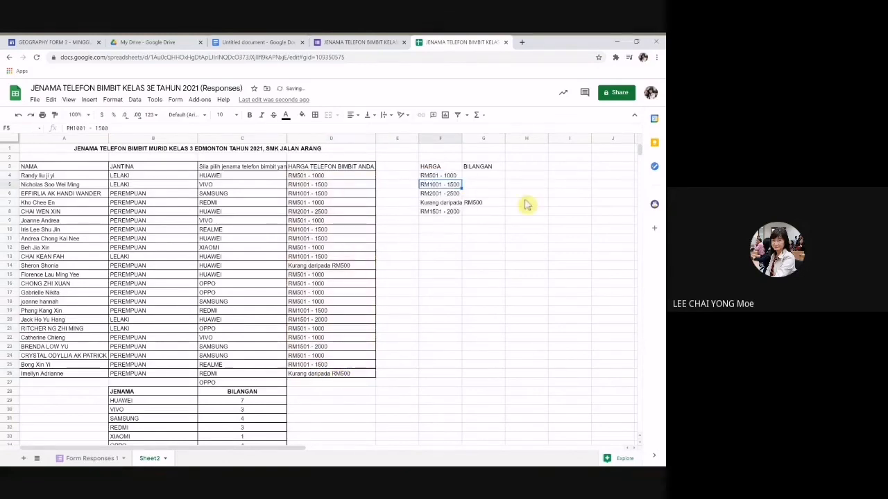
pyautogui.moveTo(461, 138); pyautogui.dragTo(486, 146)
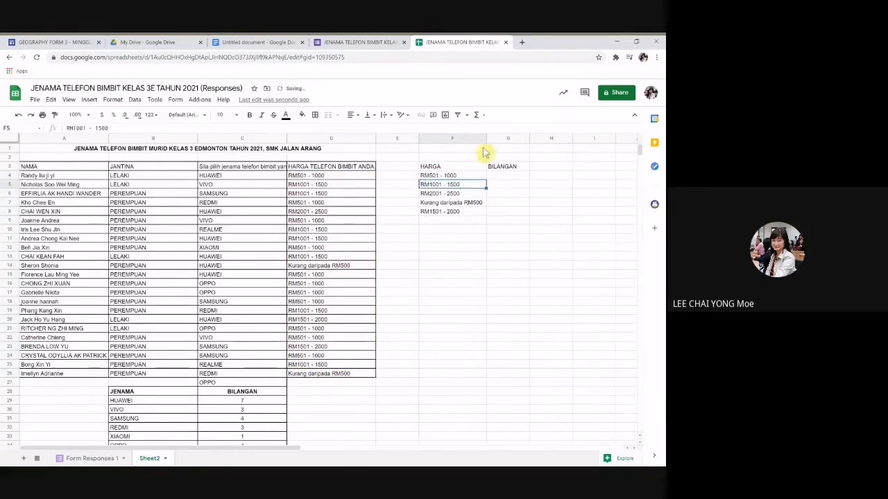
pyautogui.click(451, 176)
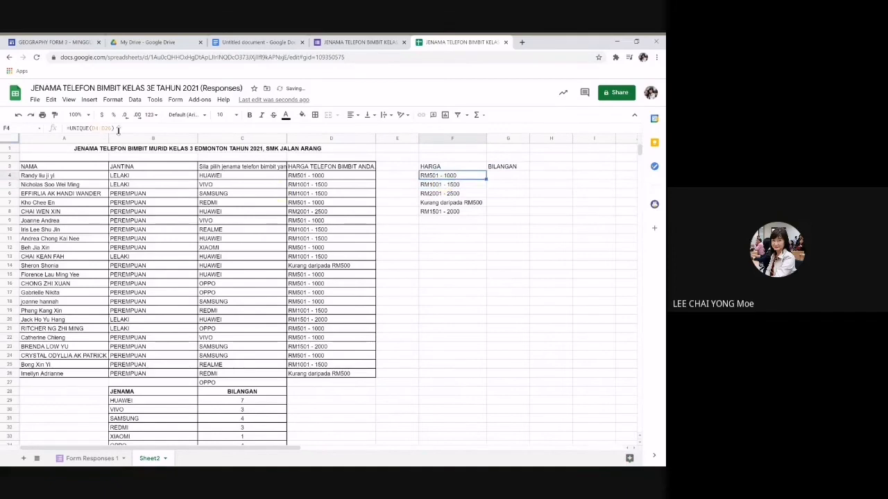
pyautogui.moveTo(118, 130); pyautogui.dragTo(41, 134)
pyautogui.click(508, 178)
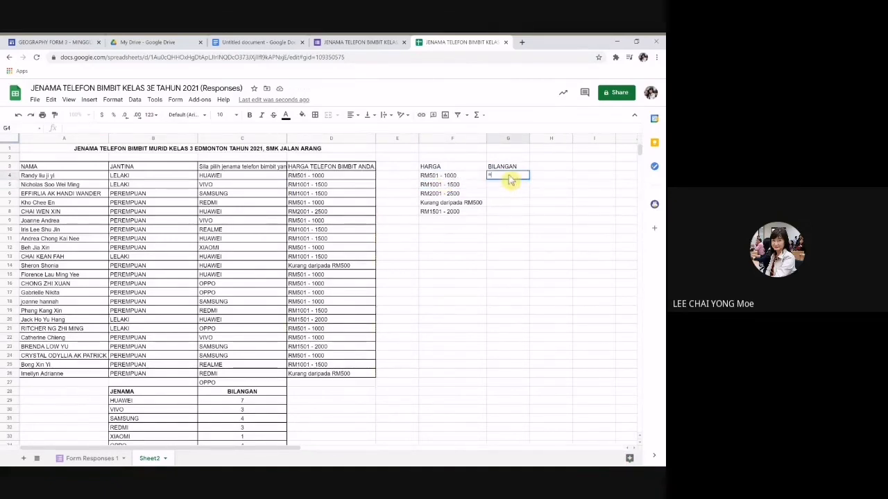
# Step: Write a COUNTIF in G4 counting D4:D26 price answers matching F4
pyautogui.write('=')
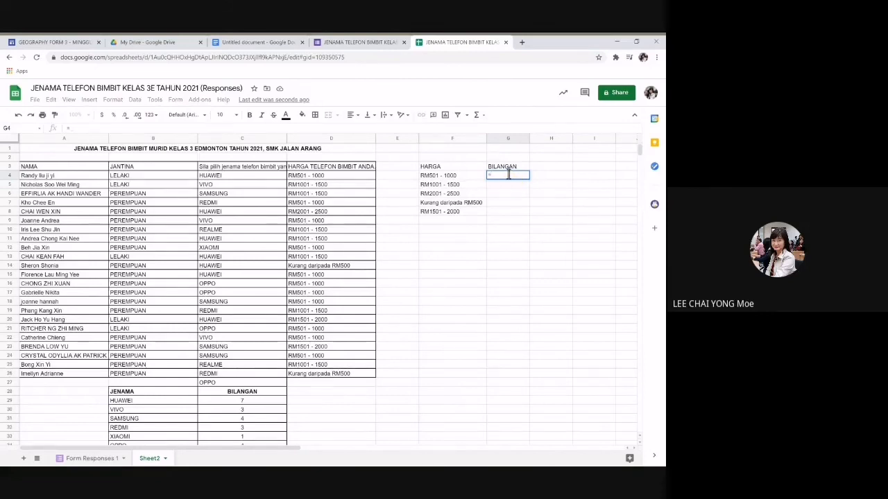
pyautogui.write('COUNT')
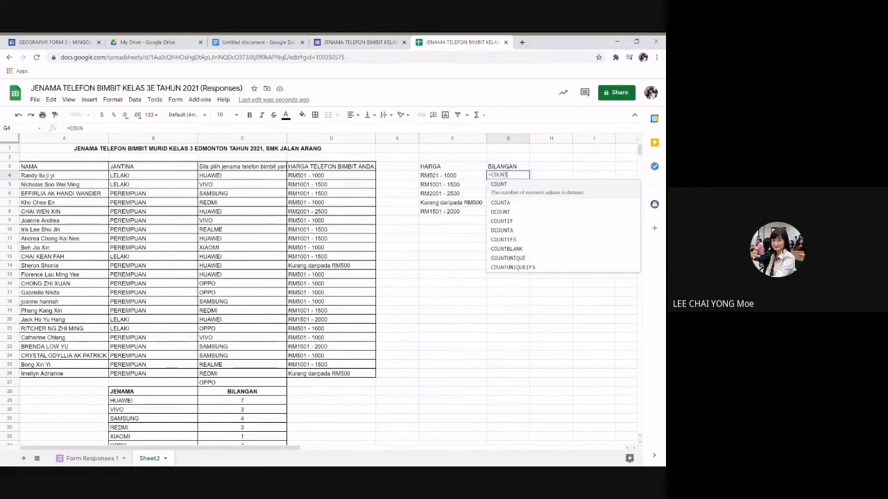
pyautogui.write('IF(')
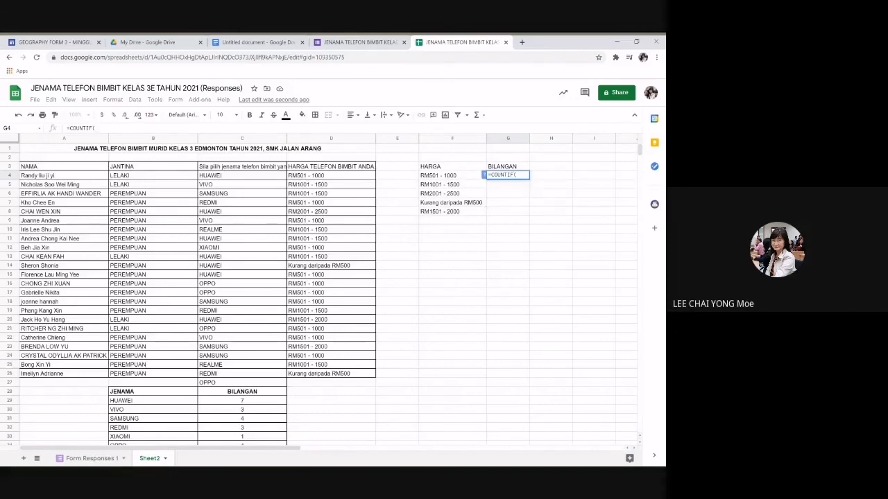
pyautogui.moveTo(371, 180); pyautogui.dragTo(346, 378)
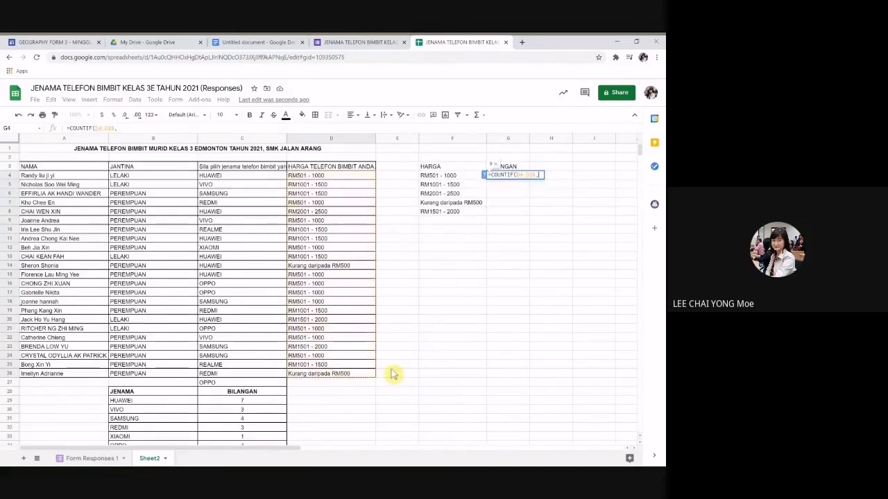
pyautogui.write(',')
pyautogui.click(456, 181)
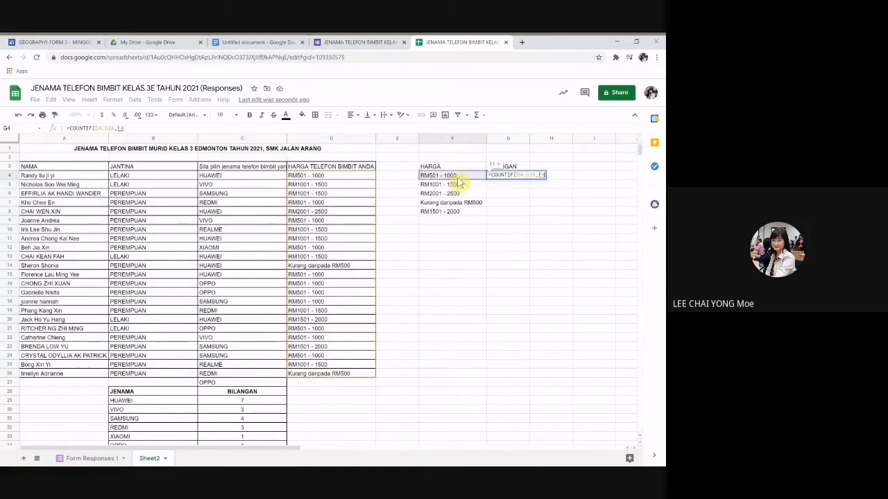
pyautogui.write(')')
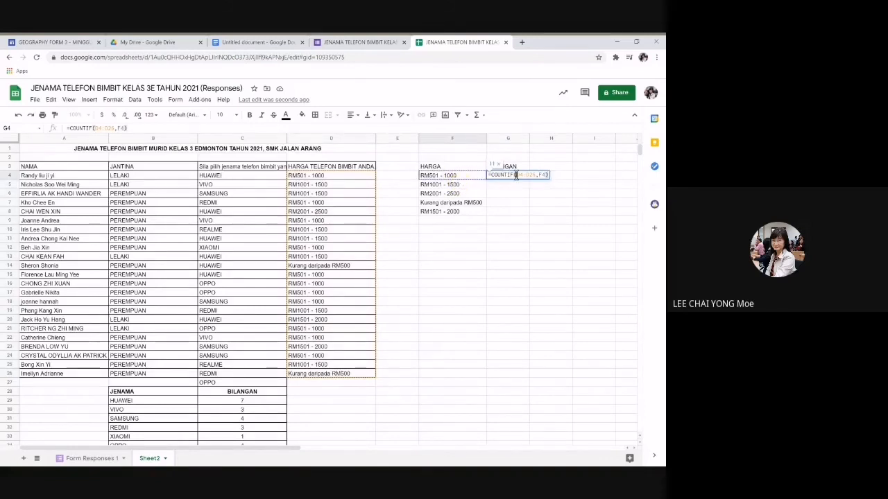
# Step: Make the range absolute as $D$4:$D$26 and autofill G4:G8, giving 11, 7, 1, 2, 2
pyautogui.click(516, 174)
pyautogui.write('$')
pyautogui.press('Right')
pyautogui.write('$D')
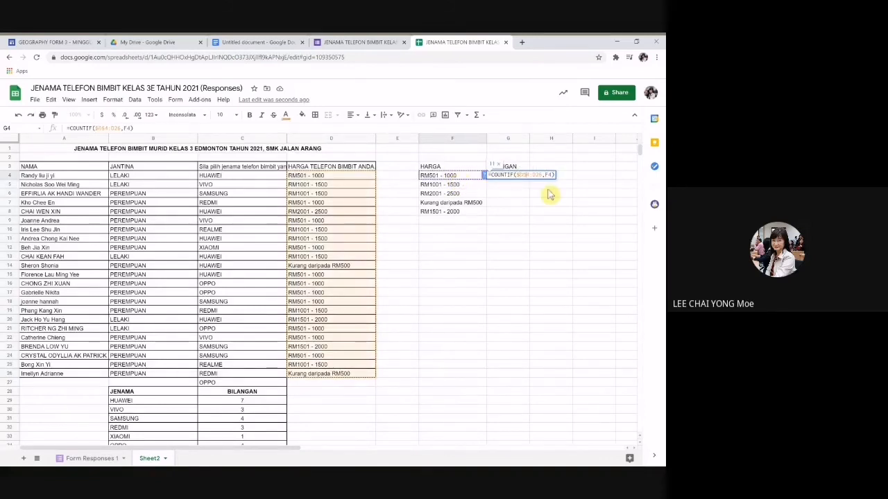
pyautogui.write('$')
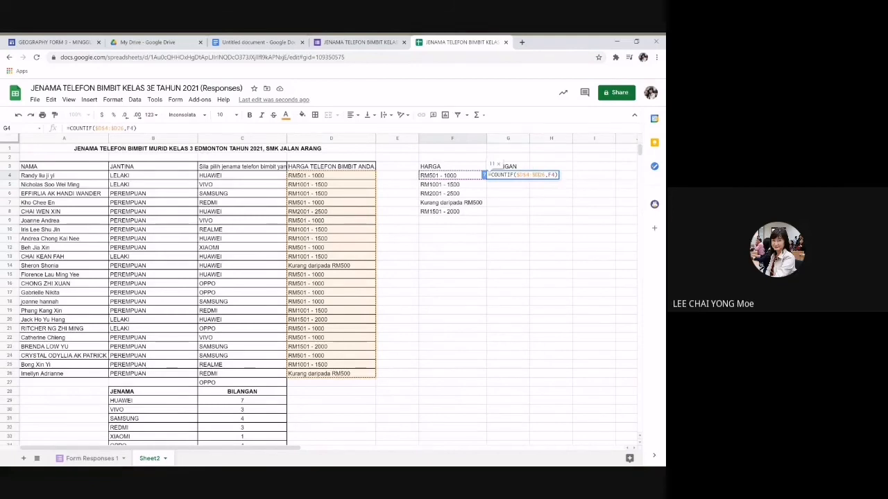
pyautogui.press('Right')
pyautogui.write('$')
pyautogui.press('Return')
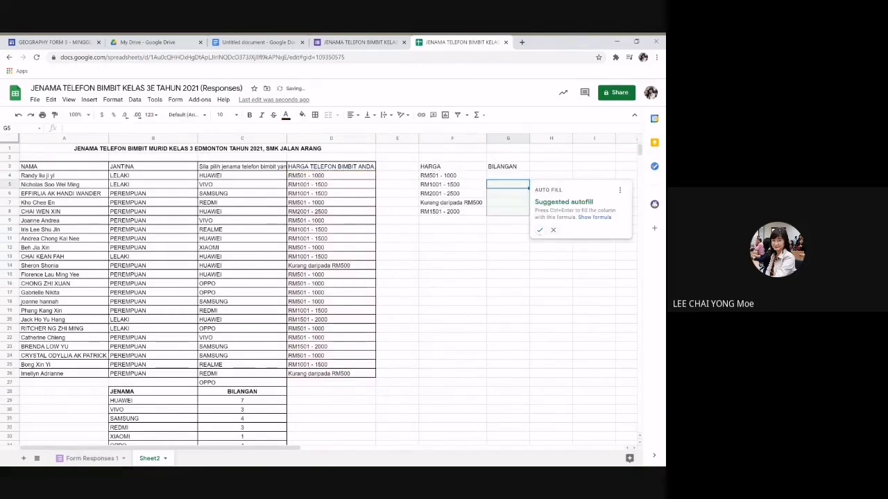
pyautogui.click(539, 230)
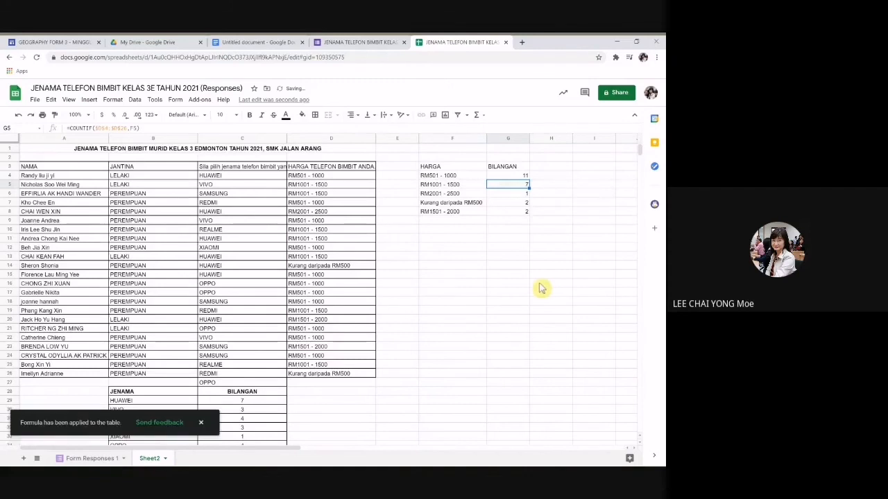
pyautogui.click(542, 284)
# Step: Apply all borders to the price table F3:G8
pyautogui.moveTo(471, 167); pyautogui.dragTo(510, 215)
pyautogui.click(315, 114)
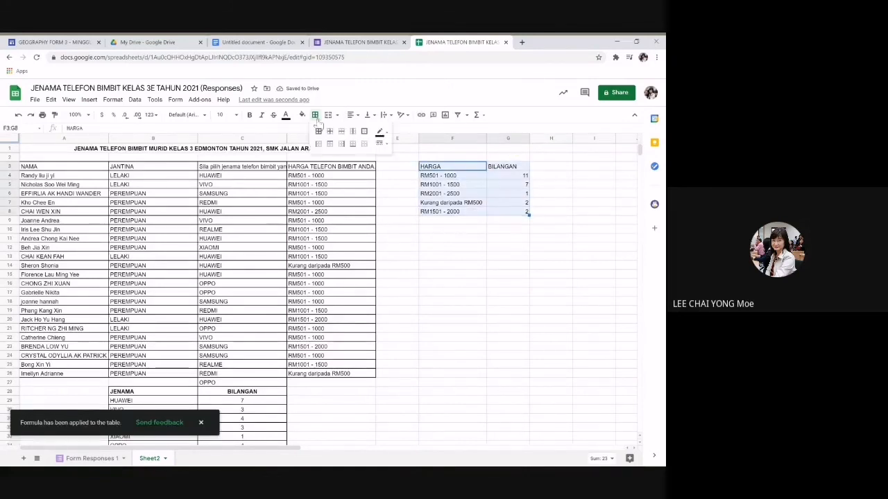
pyautogui.click(319, 131)
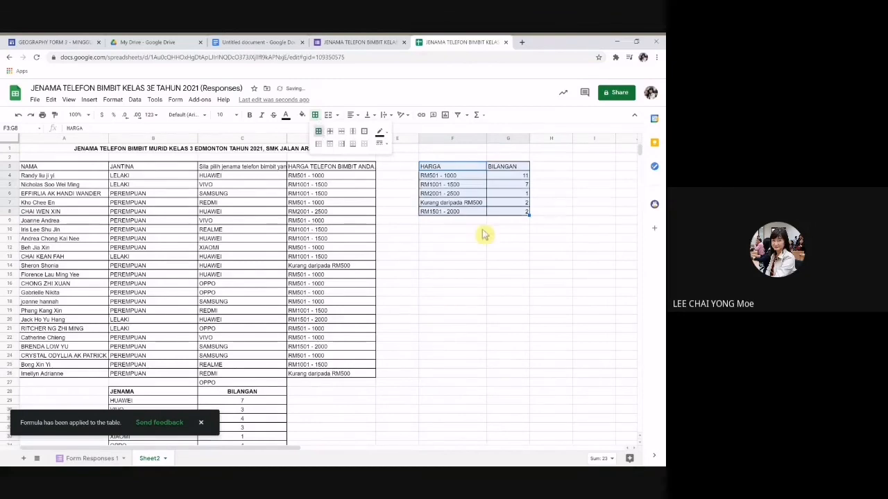
# Step: Centre the counts in G4:G8
pyautogui.moveTo(507, 179); pyautogui.dragTo(504, 216)
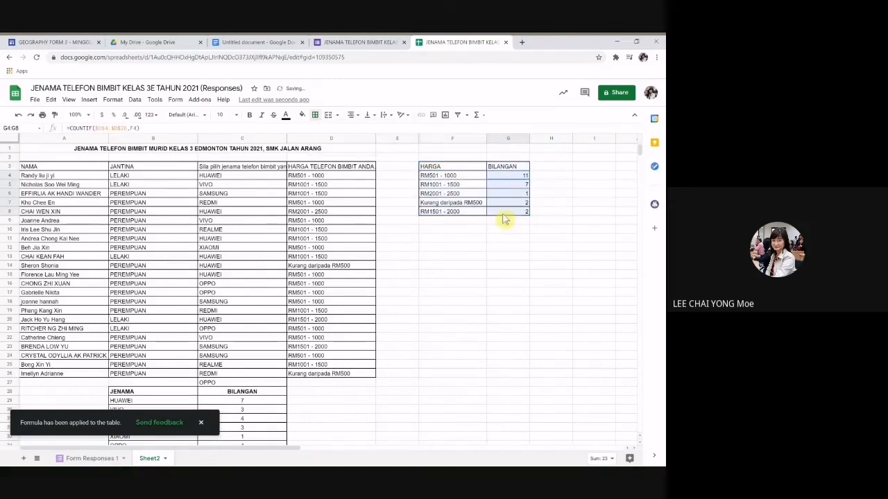
pyautogui.click(351, 115)
pyautogui.click(362, 134)
pyautogui.click(452, 275)
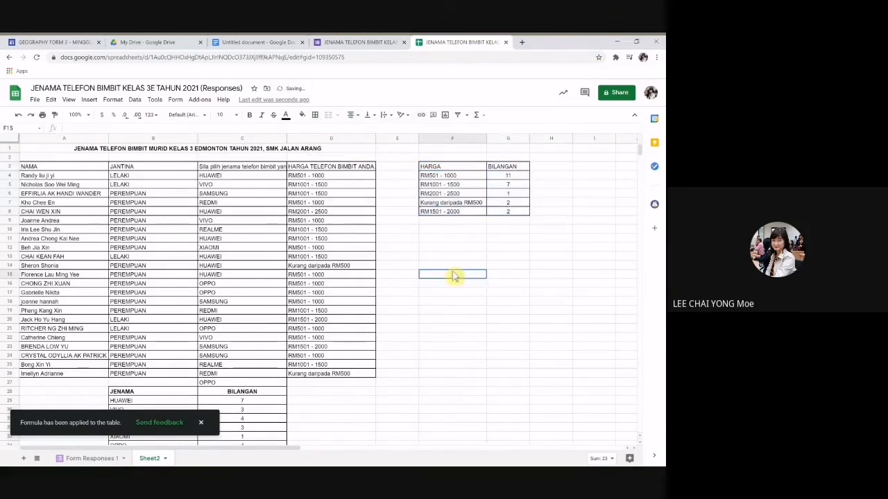
pyautogui.hscroll(1, 618, 370)
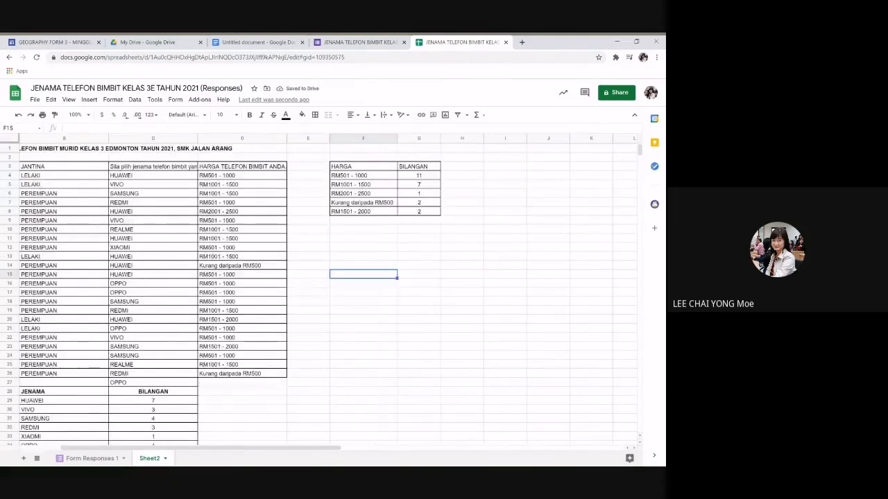
pyautogui.hscroll(1, 326, 291)
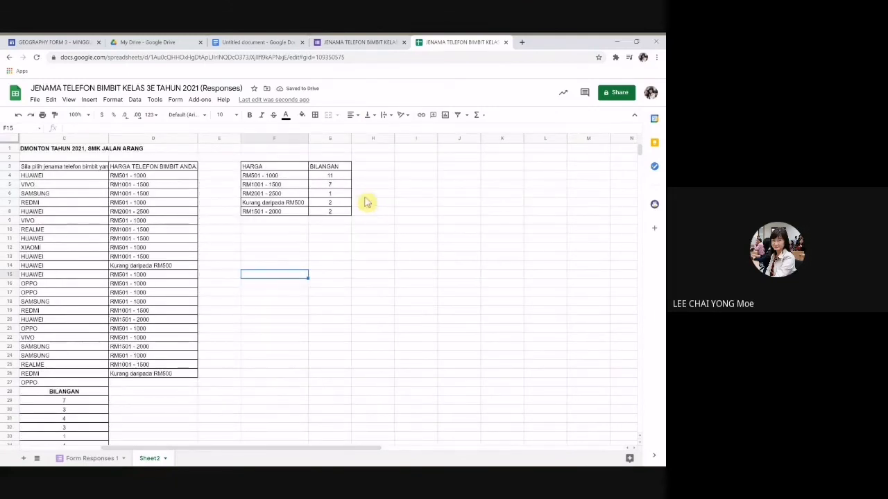
pyautogui.click(327, 178)
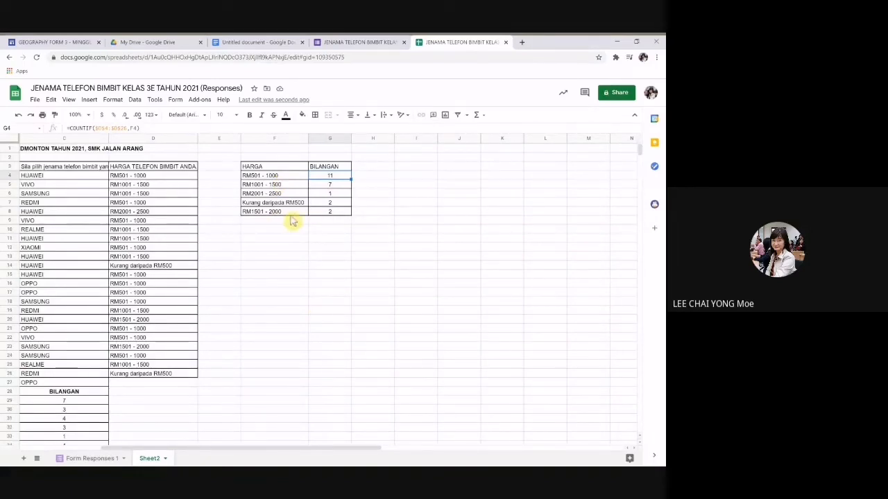
pyautogui.scroll(-6, 294, 218)
pyautogui.hscroll(-2, 293, 217)
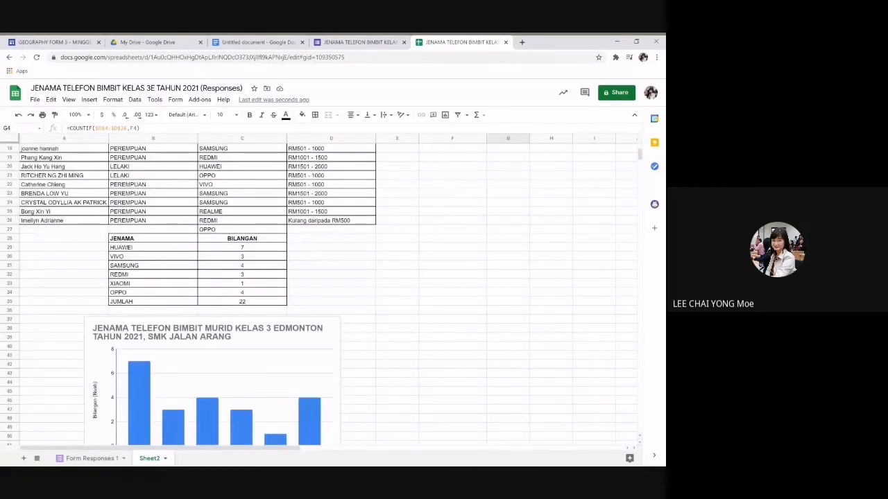
pyautogui.scroll(-2, 444, 245)
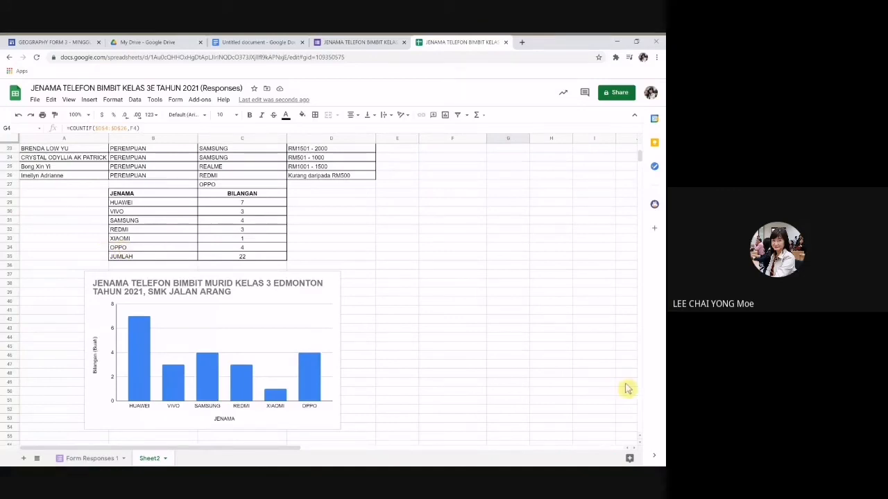
pyautogui.scroll(-2, 504, 328)
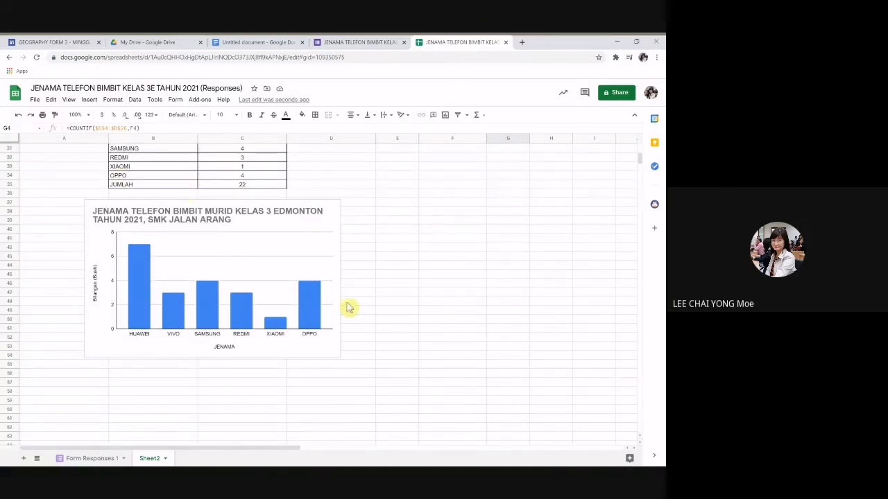
pyautogui.scroll(1, 341, 305)
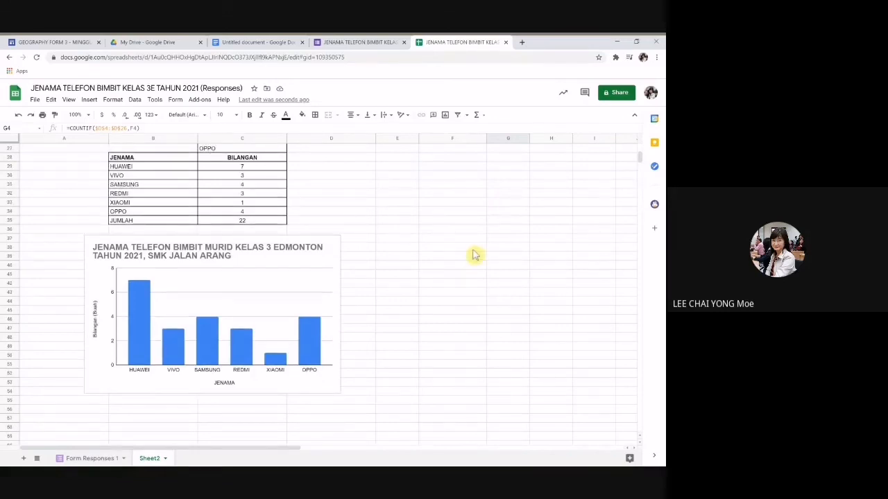
pyautogui.click(126, 169)
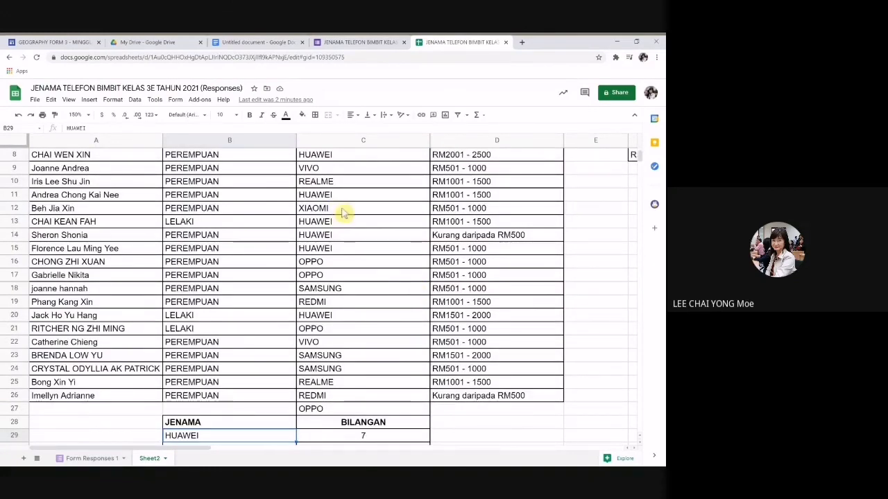
# Step: Return to the price table and begin the note 'MURAH,' in H4 beside the count 11
pyautogui.scroll(-1, 395, 243)
pyautogui.scroll(-3, 395, 243)
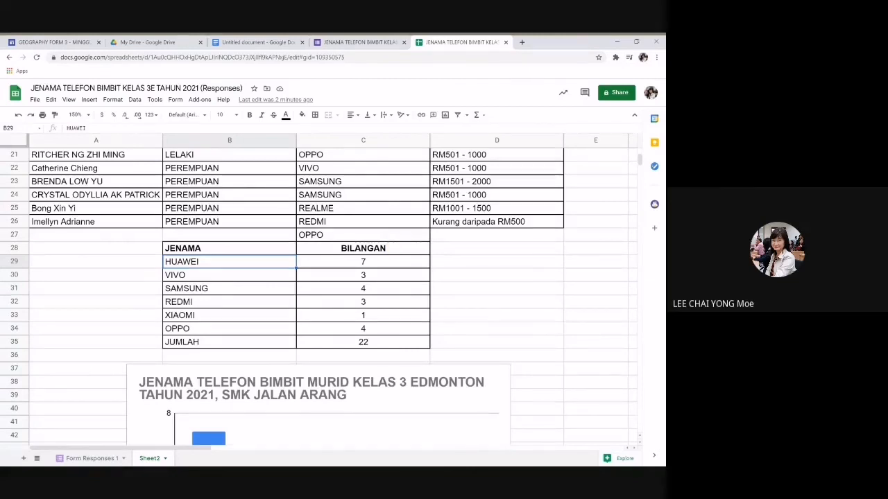
pyautogui.scroll(-5, 392, 243)
pyautogui.scroll(-1, 393, 243)
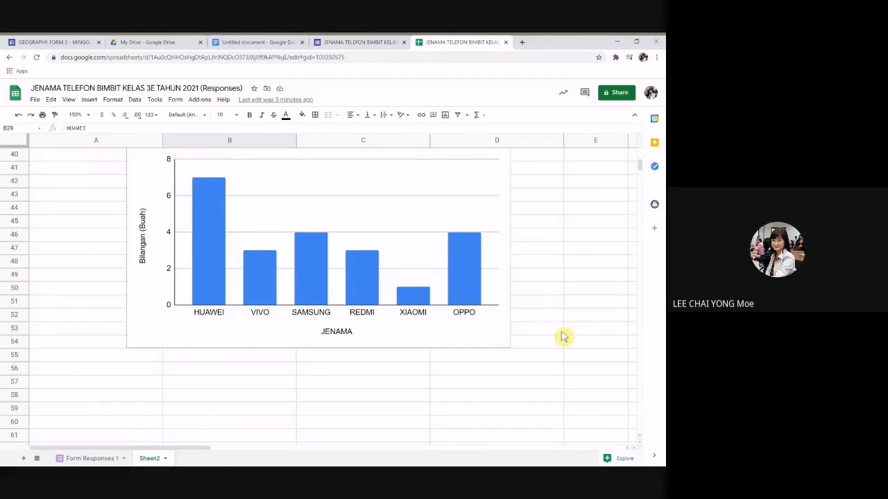
pyautogui.scroll(2, 563, 337)
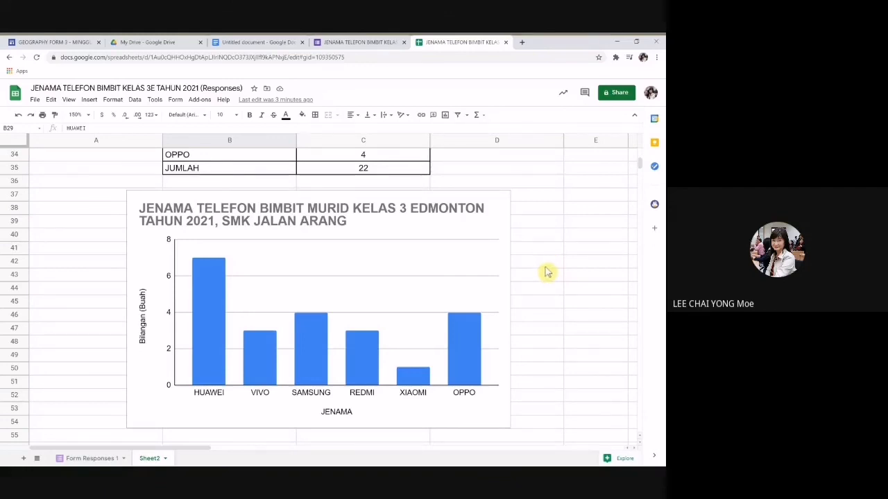
pyautogui.scroll(3, 547, 272)
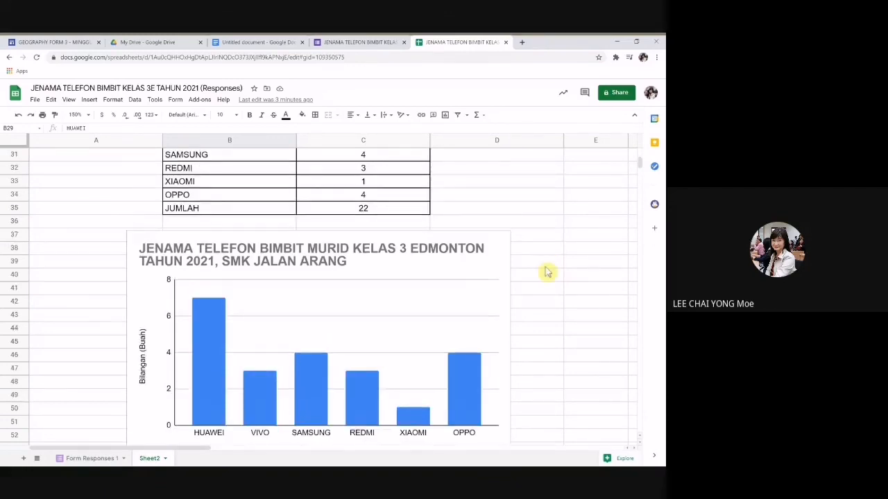
pyautogui.scroll(8, 548, 272)
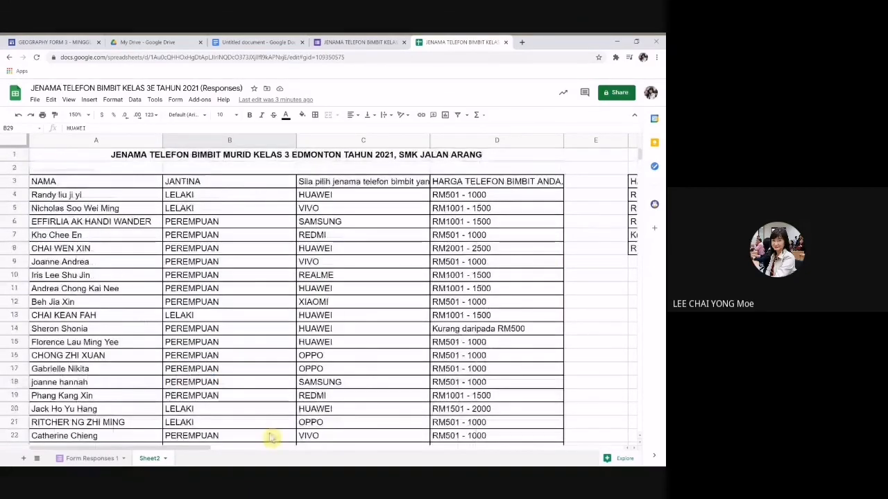
pyautogui.moveTo(198, 449); pyautogui.dragTo(337, 450)
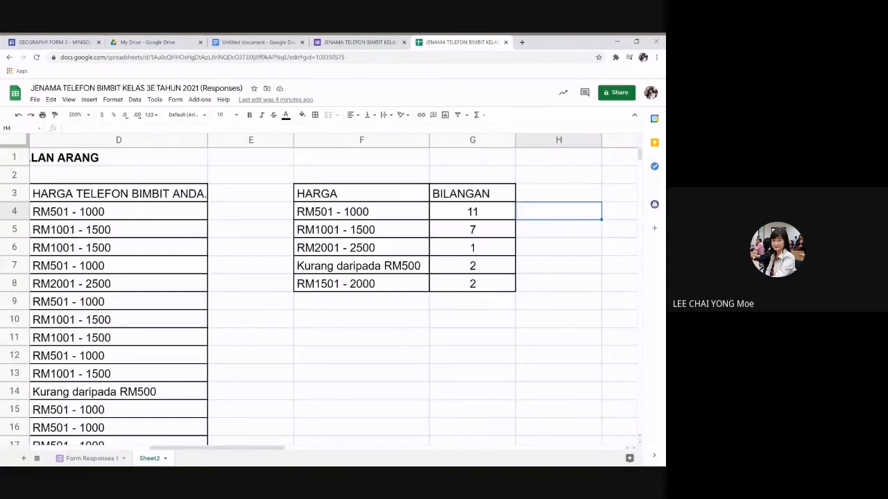
pyautogui.write('MURAH')
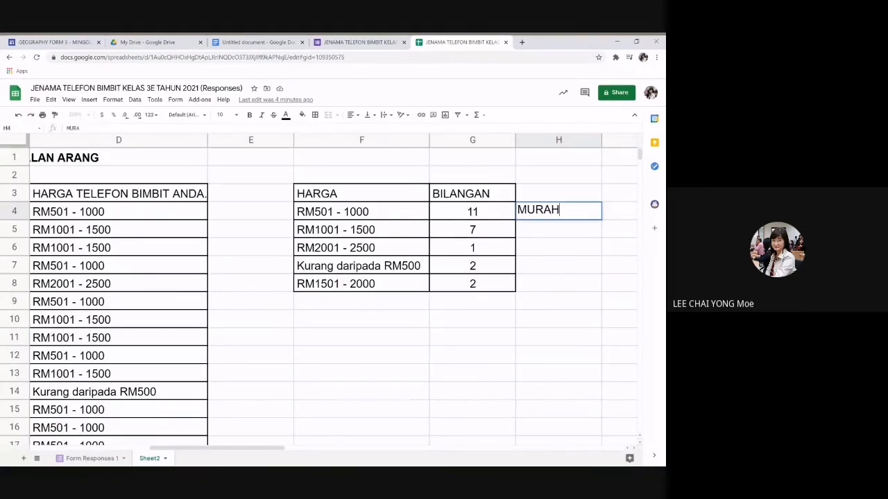
pyautogui.write(',')
# Step: Complete the H4 note as 'MURAH, MAMPU BELI MURID' and commit it
pyautogui.write('MAMPU BE')
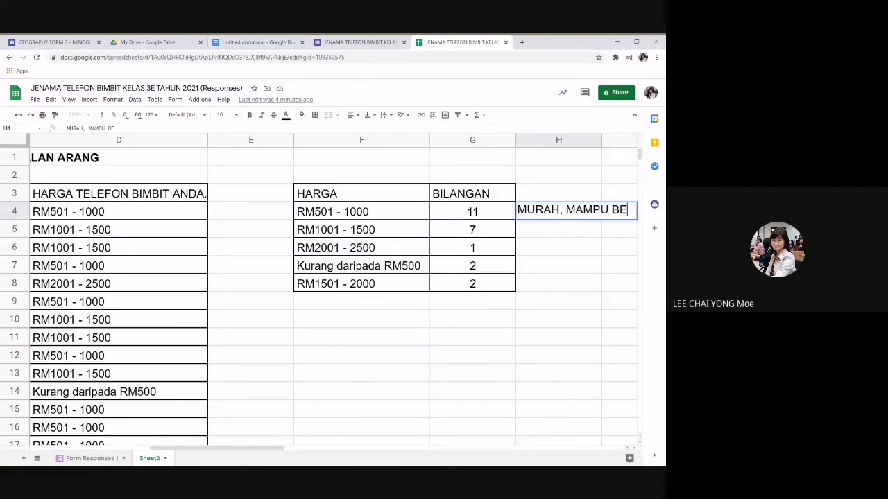
pyautogui.write('LI MURID')
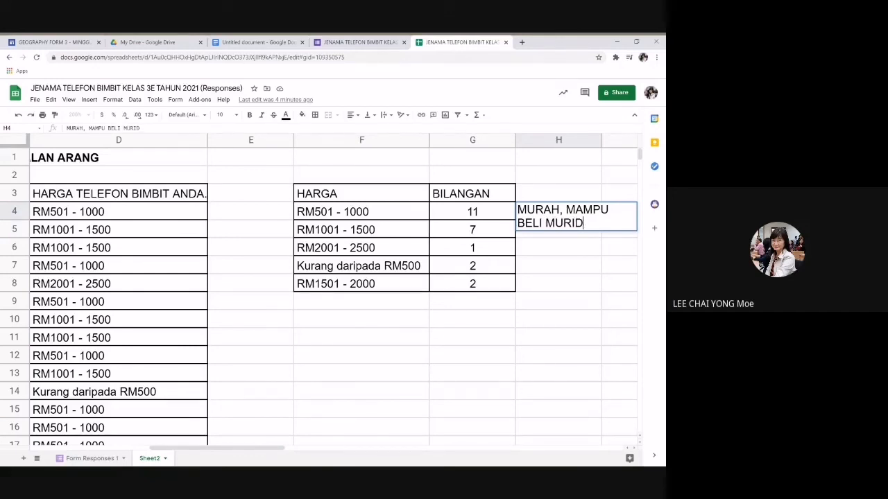
pyautogui.press('Return')
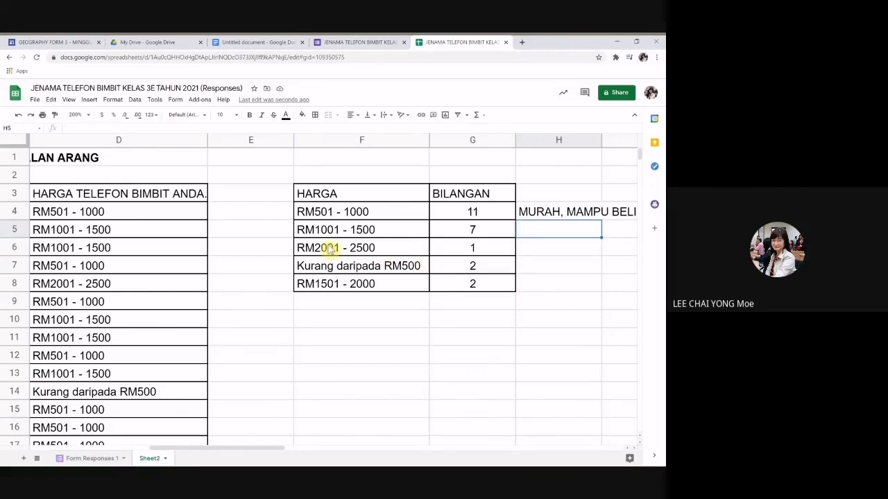
# Step: Enter the note MAHAL in cell H6 beside the RM2001 - 2500 row
pyautogui.click(529, 253)
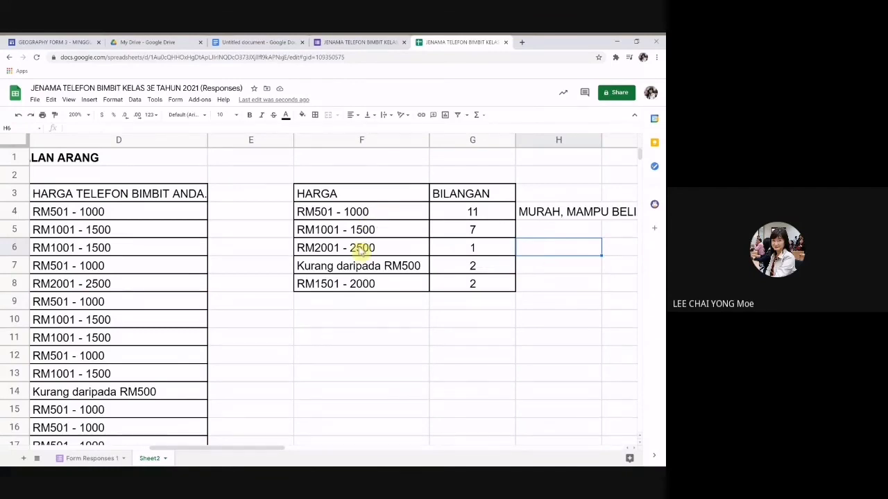
pyautogui.moveTo(363, 248); pyautogui.dragTo(536, 254)
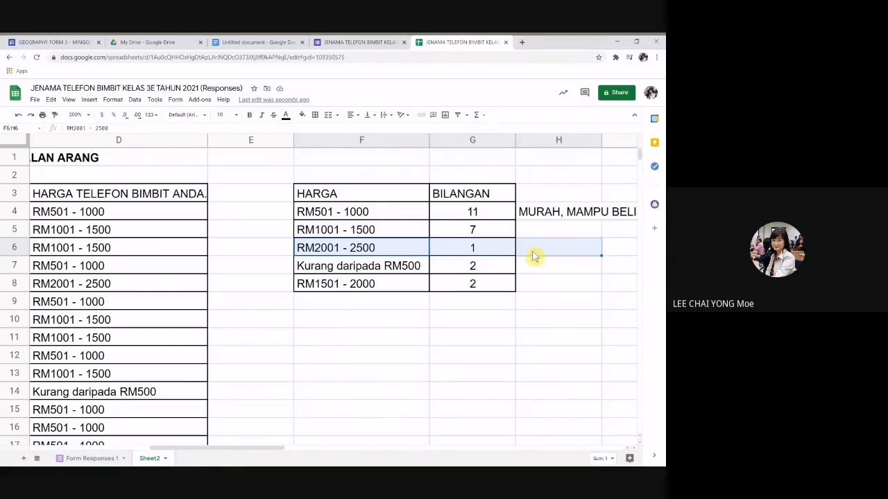
pyautogui.click(534, 257)
pyautogui.write('MAHAL')
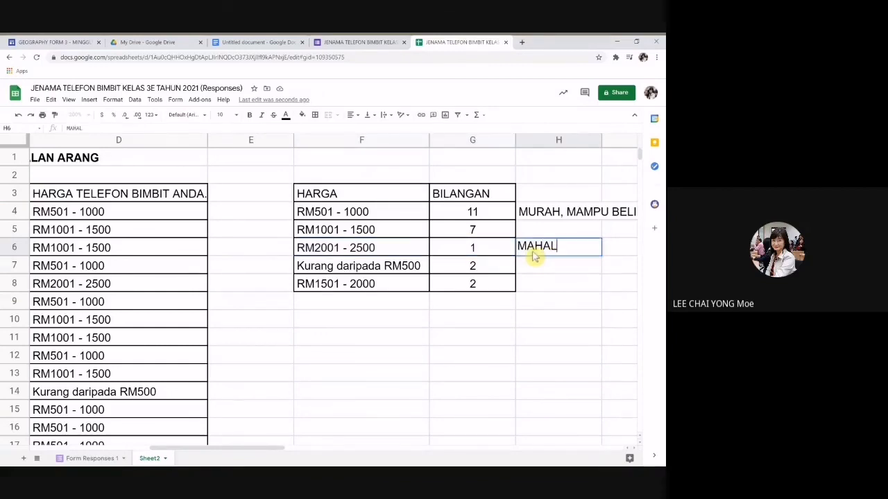
pyautogui.click(446, 357)
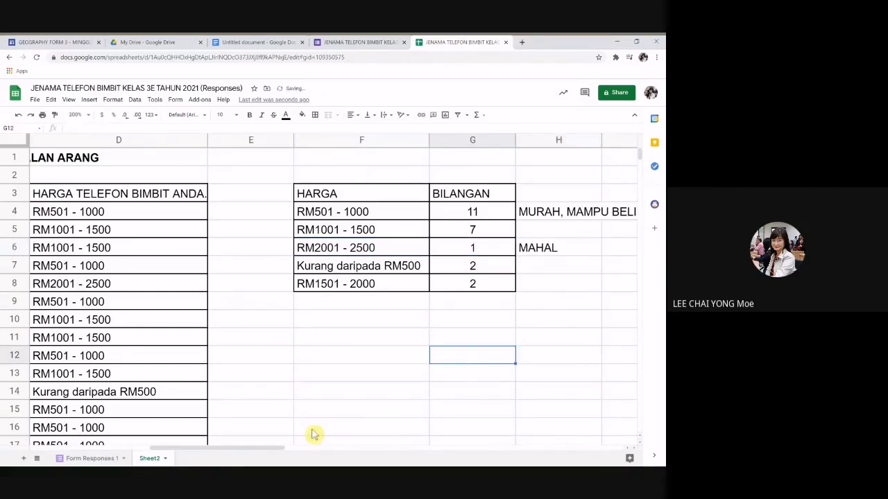
# Step: Select the HUAWEI response in C8 and its whole row 8
pyautogui.moveTo(187, 445); pyautogui.dragTo(152, 449)
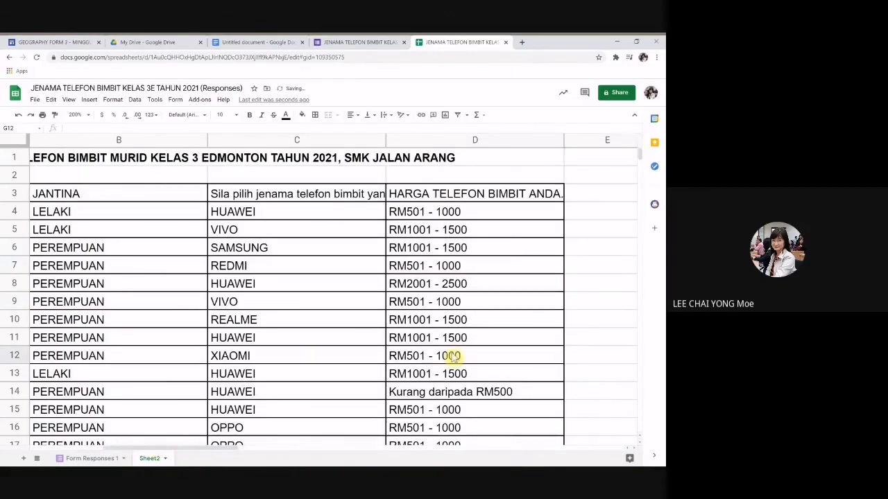
pyautogui.click(275, 285)
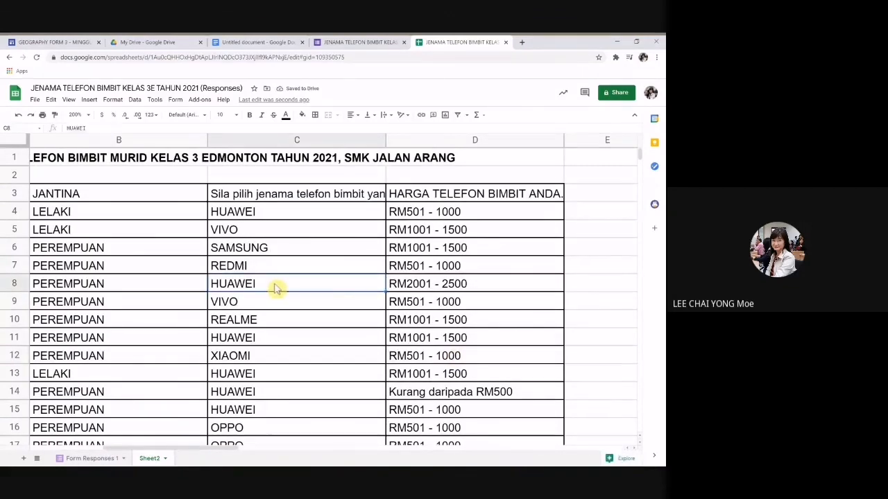
pyautogui.click(24, 280)
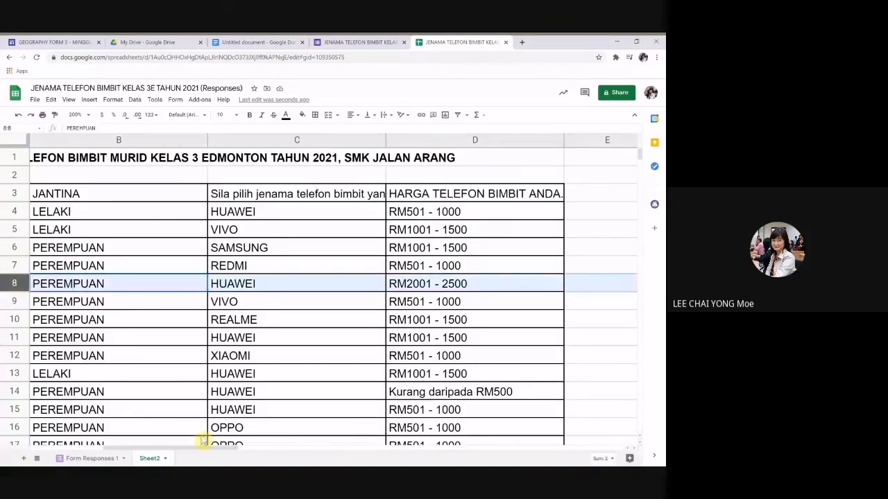
pyautogui.moveTo(218, 454); pyautogui.dragTo(291, 451)
# Step: Revise the H6 note so it ends with 'MODEL BAHARU' instead of the mistyped text
pyautogui.click(562, 248)
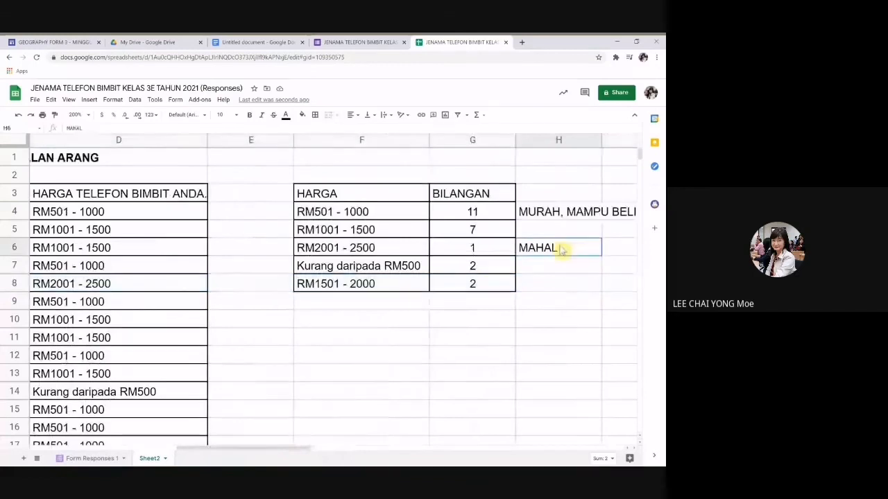
pyautogui.click(93, 128)
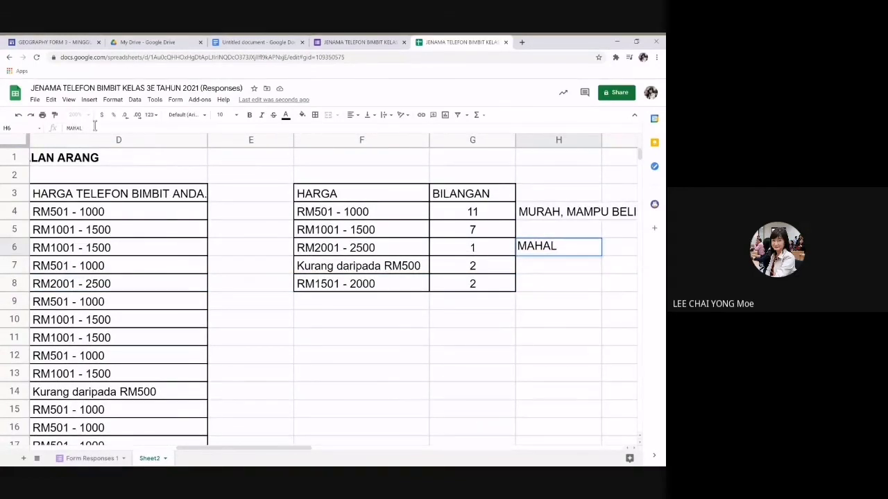
pyautogui.write('PALING CANGG')
pyautogui.press('BackSpace')
pyautogui.press('BackSpace')
pyautogui.press('BackSpace')
pyautogui.press('BackSpace')
pyautogui.press('BackSpace')
pyautogui.press('BackSpace')
pyautogui.press('BackSpace')
pyautogui.press('BackSpace')
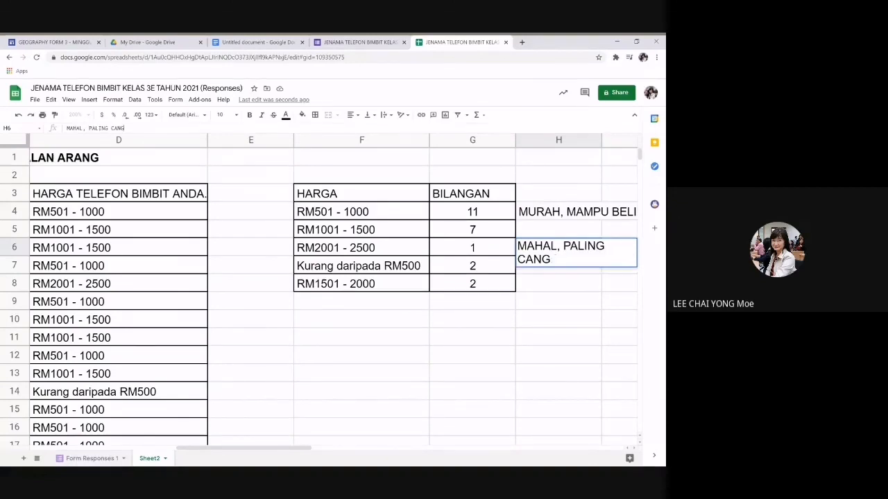
pyautogui.press('BackSpace')
pyautogui.press('BackSpace')
pyautogui.press('BackSpace')
pyautogui.press('BackSpace')
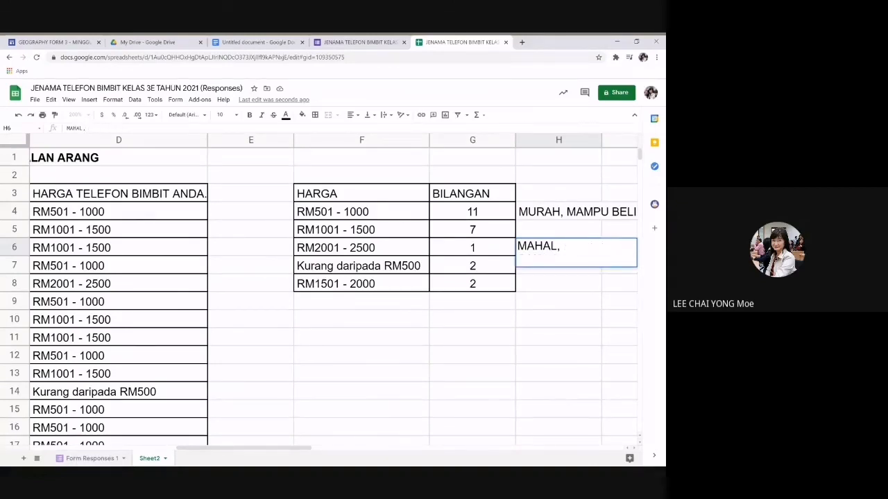
pyautogui.write('MODEL BAHARU')
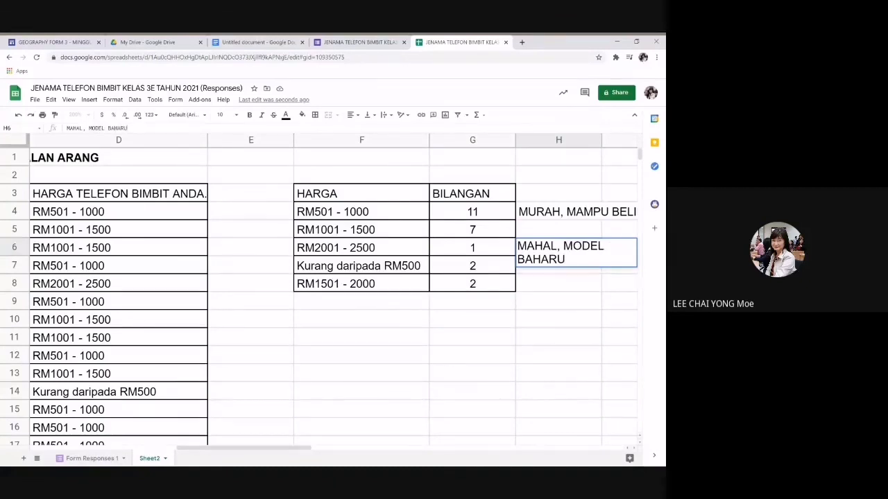
pyautogui.press('Return')
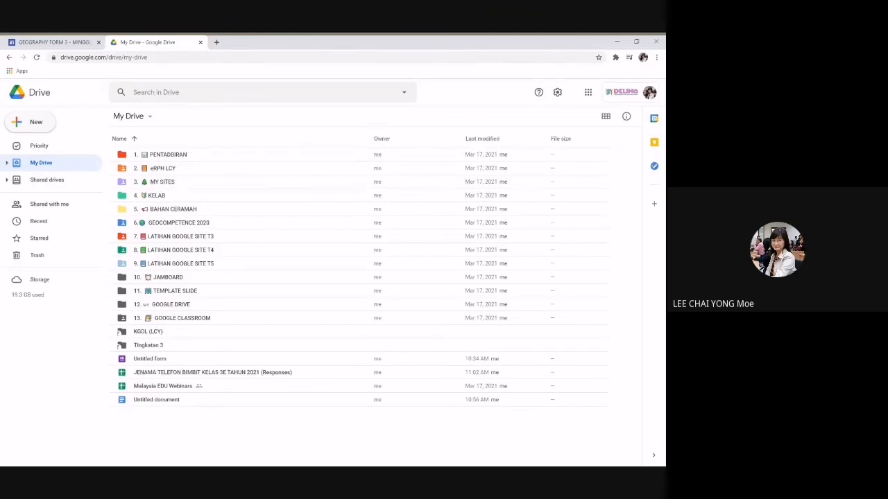
# Step: Switch to the GEOGRAPHY FORM 3 class site and scroll its MINGGU 10 page
pyautogui.click(61, 43)
pyautogui.scroll(-3, 54, 446)
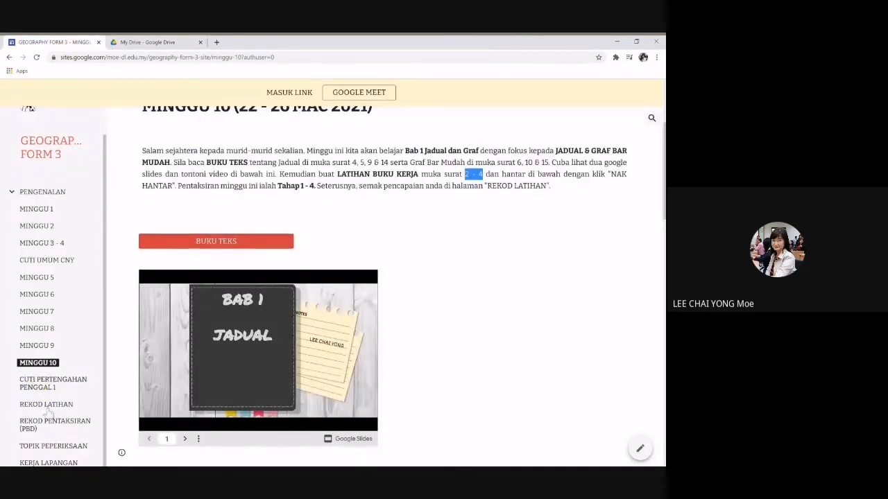
# Step: Open KERJA LAPANGAN and scroll through its fieldwork photos to 'Menemubual responden'
pyautogui.scroll(-1, 38, 449)
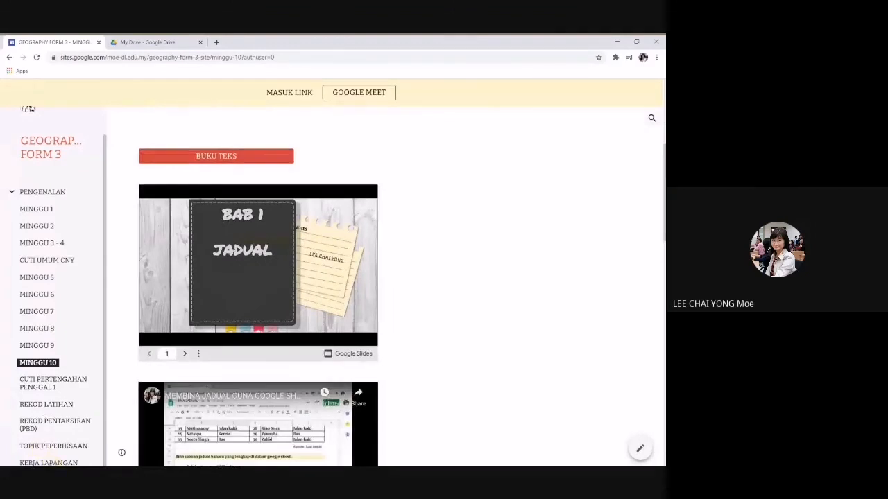
pyautogui.click(52, 462)
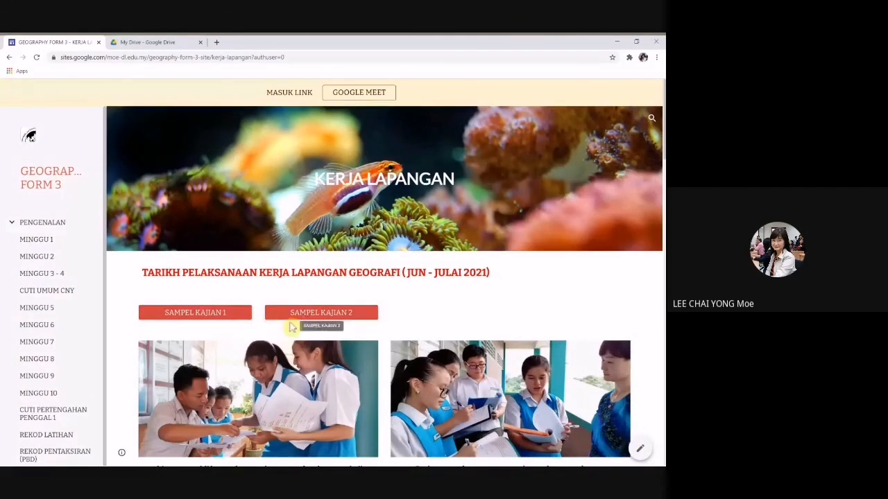
pyautogui.scroll(-1, 549, 320)
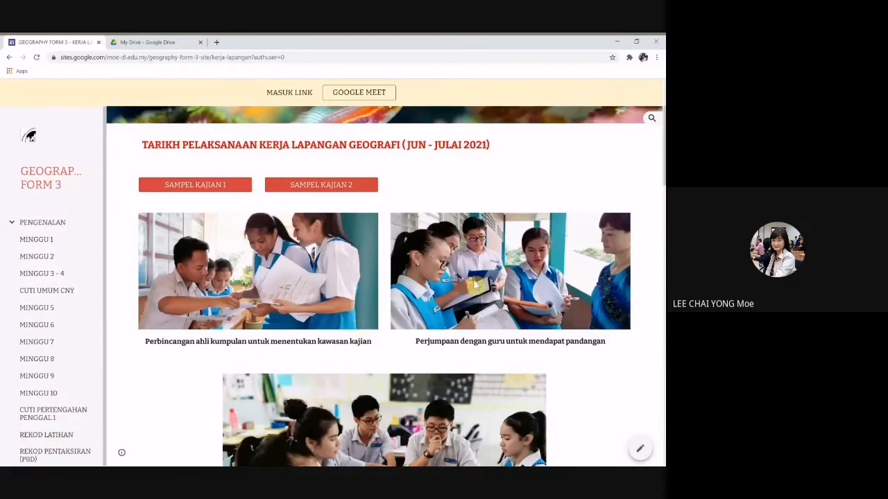
pyautogui.scroll(-1, 518, 279)
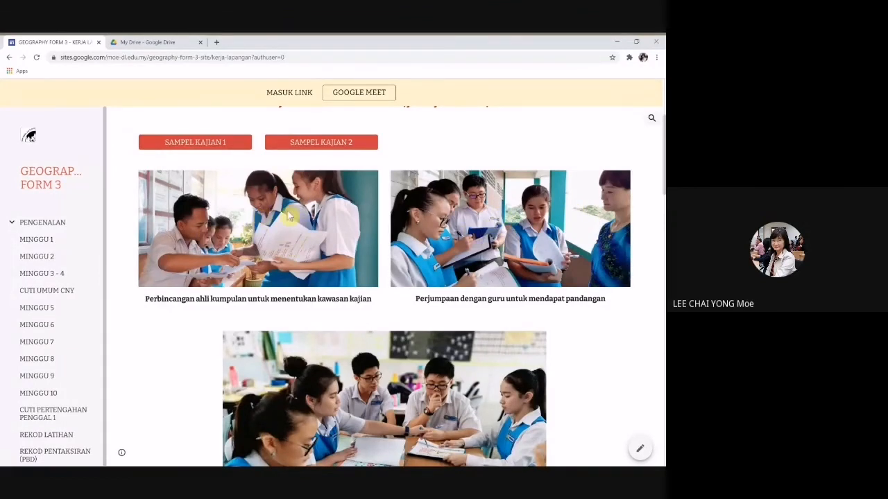
pyautogui.scroll(-3, 402, 262)
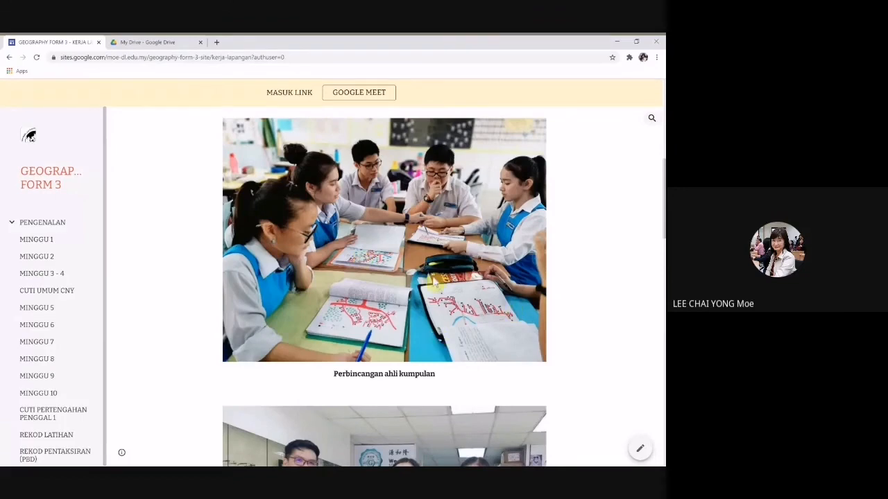
pyautogui.scroll(-2, 427, 284)
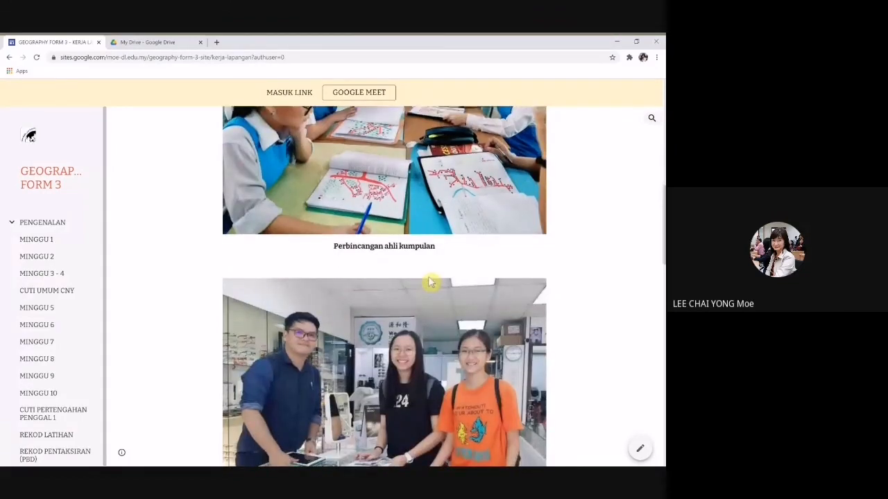
pyautogui.scroll(-3, 430, 281)
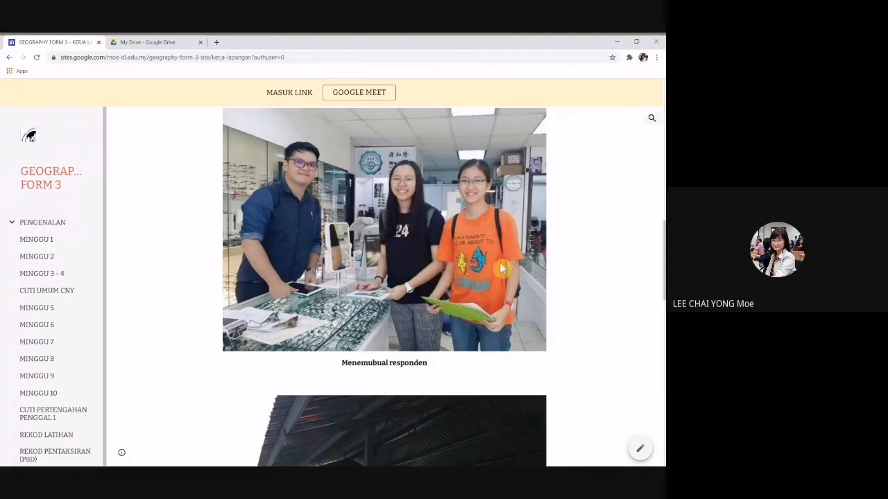
pyautogui.scroll(-4, 438, 260)
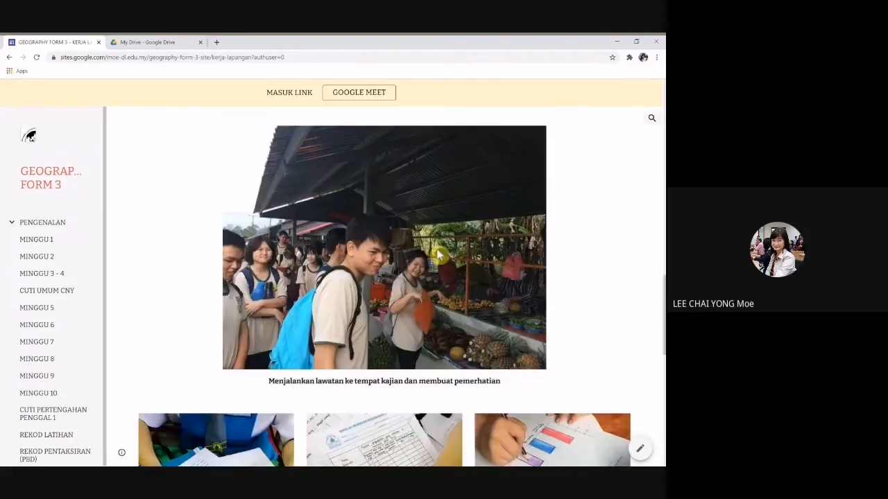
pyautogui.scroll(-1, 438, 255)
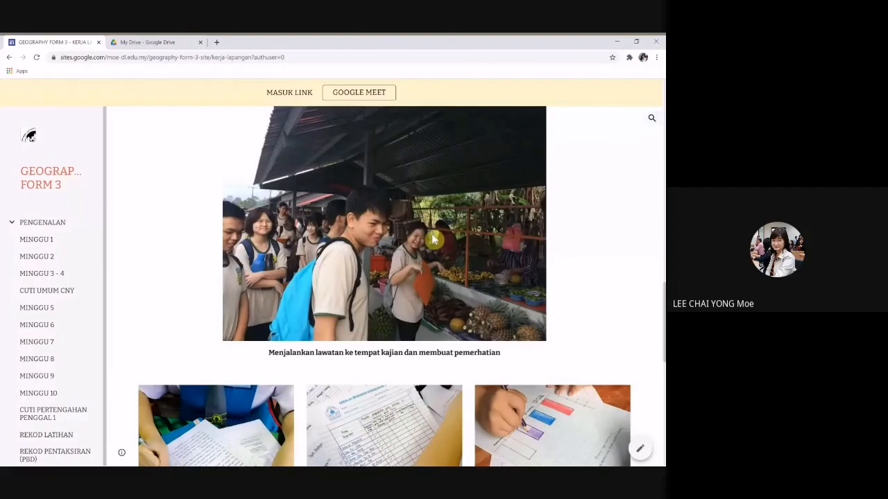
pyautogui.scroll(-3, 215, 259)
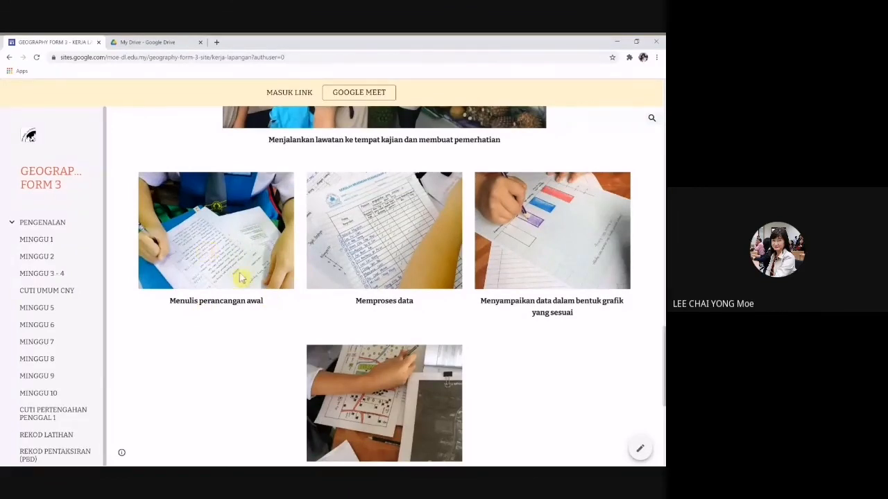
pyautogui.scroll(5, 183, 257)
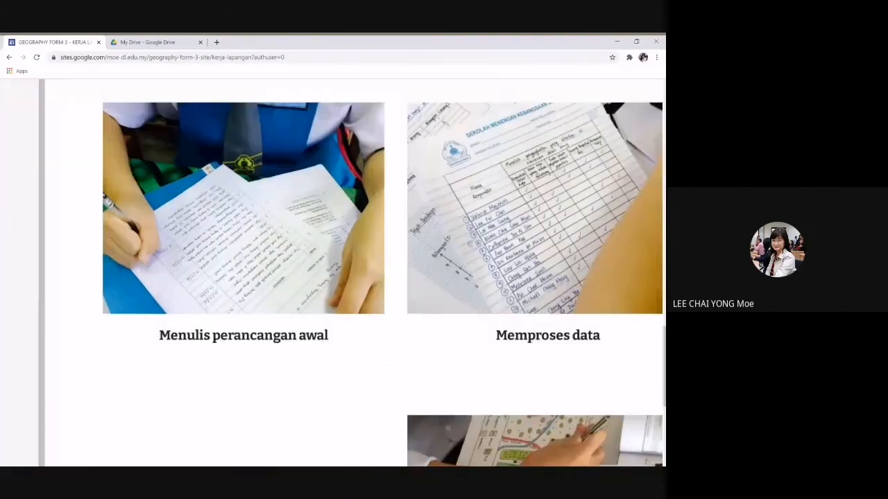
pyautogui.scroll(2, 210, 190)
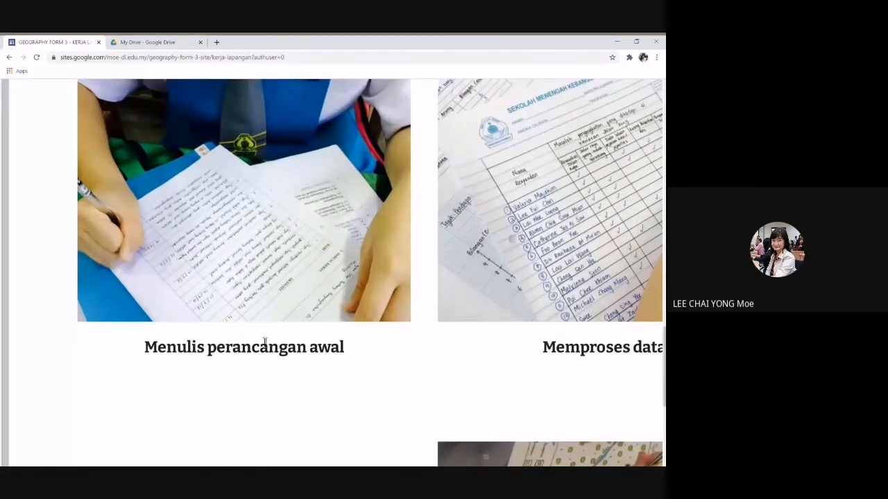
pyautogui.hscroll(3, 270, 335)
pyautogui.hscroll(6, 332, 270)
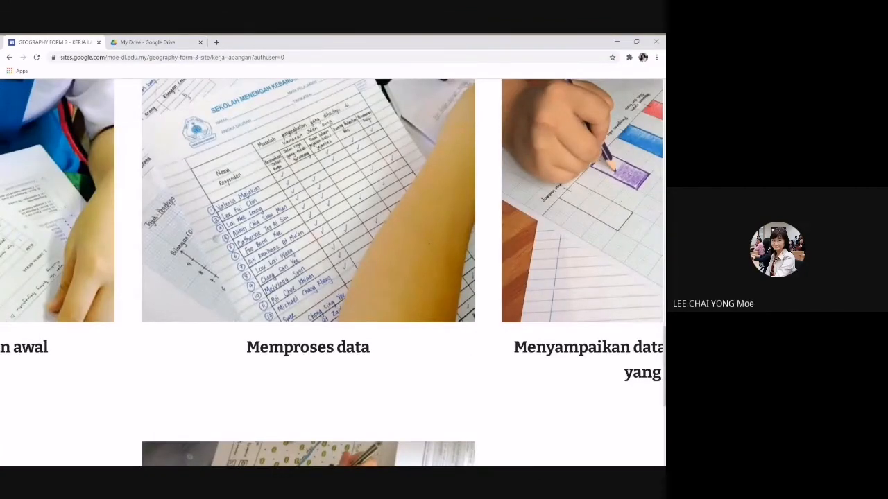
pyautogui.hscroll(7, 331, 270)
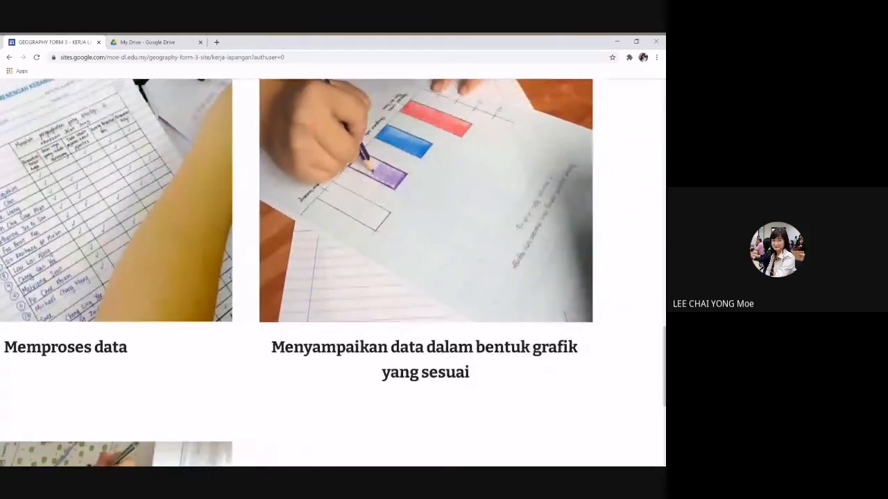
pyautogui.scroll(-5, 331, 271)
pyautogui.hscroll(-3, 332, 271)
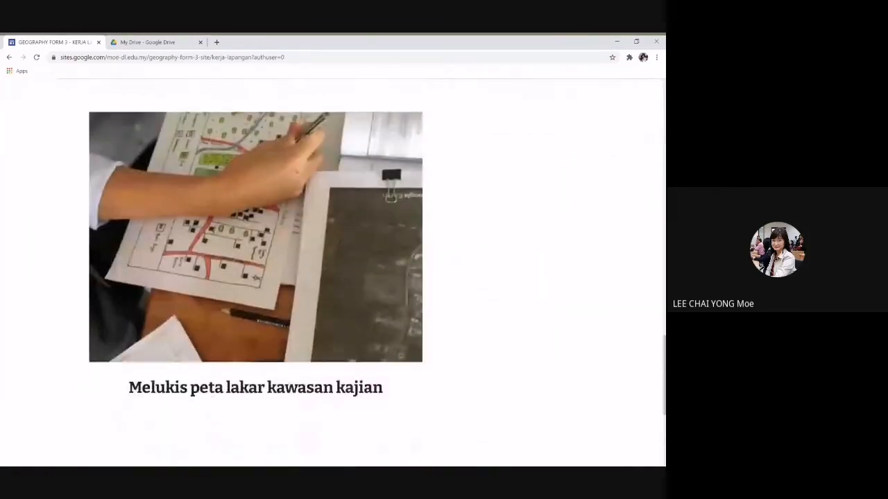
pyautogui.scroll(-2, 332, 270)
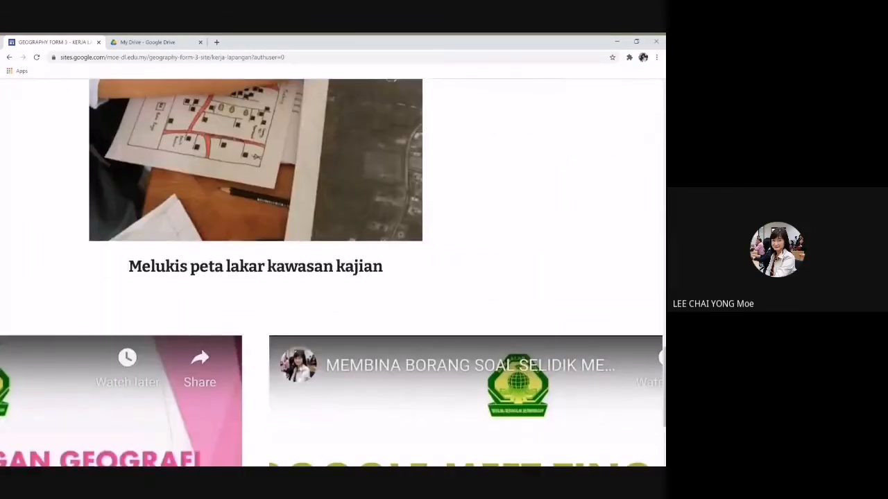
pyautogui.hscroll(-4, 331, 270)
pyautogui.scroll(-2, 331, 270)
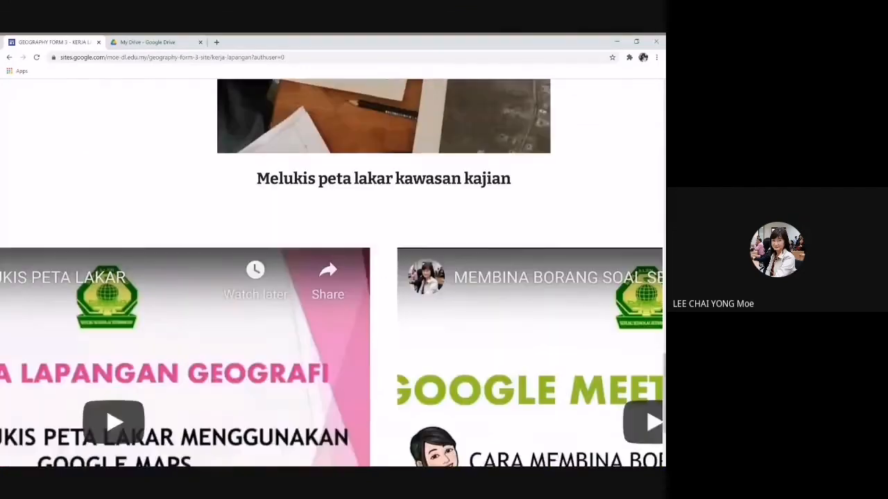
pyautogui.scroll(-3, 332, 270)
pyautogui.hscroll(-4, 331, 271)
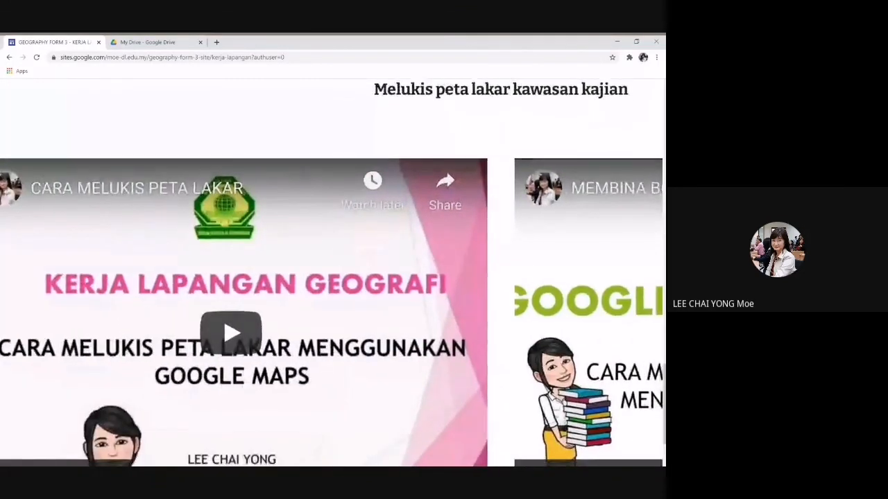
pyautogui.scroll(-2, 332, 270)
pyautogui.scroll(-3, 375, 278)
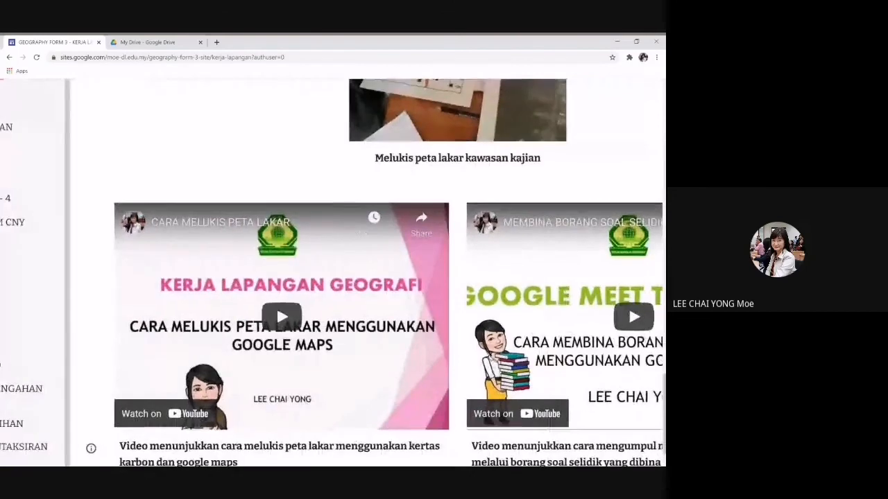
pyautogui.scroll(-2, 332, 270)
pyautogui.hscroll(1, 331, 270)
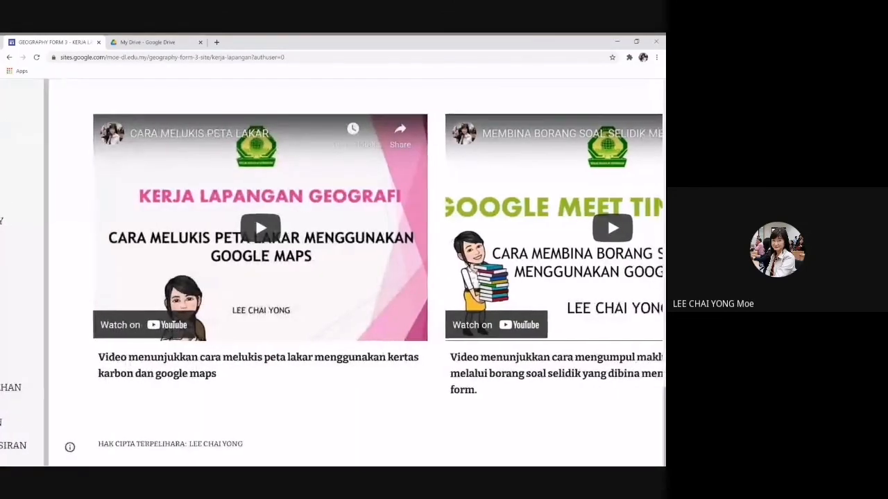
pyautogui.hscroll(5, 331, 271)
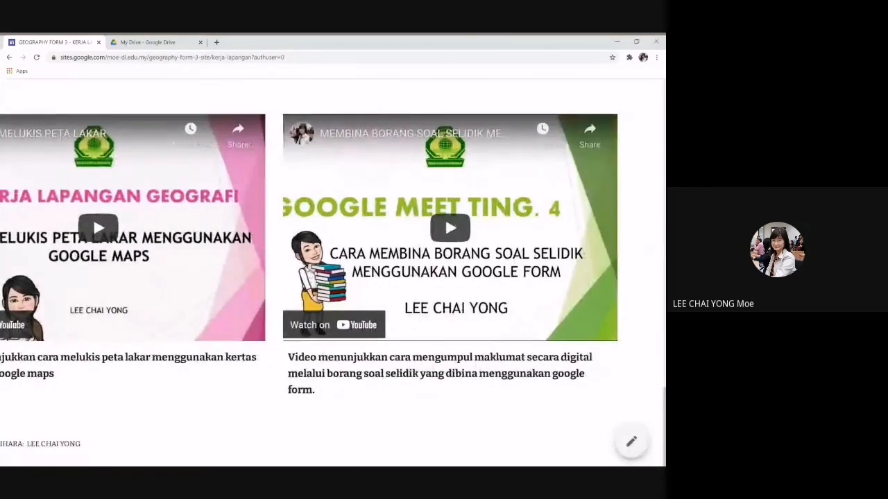
pyautogui.scroll(3, 583, 291)
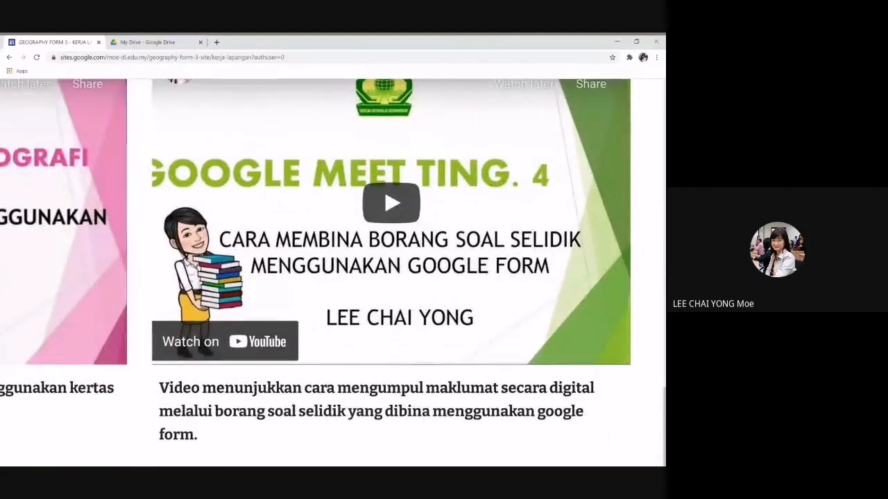
pyautogui.scroll(-1, 331, 270)
pyautogui.scroll(-3, 331, 271)
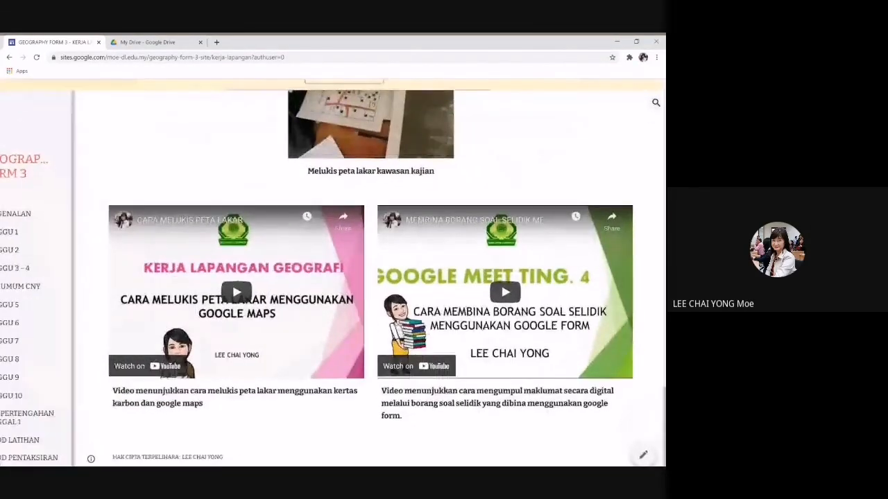
pyautogui.scroll(-1, 331, 271)
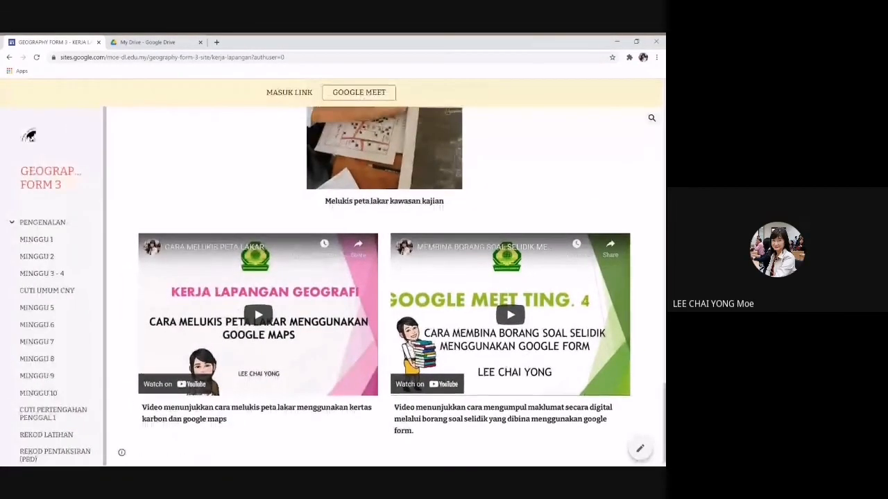